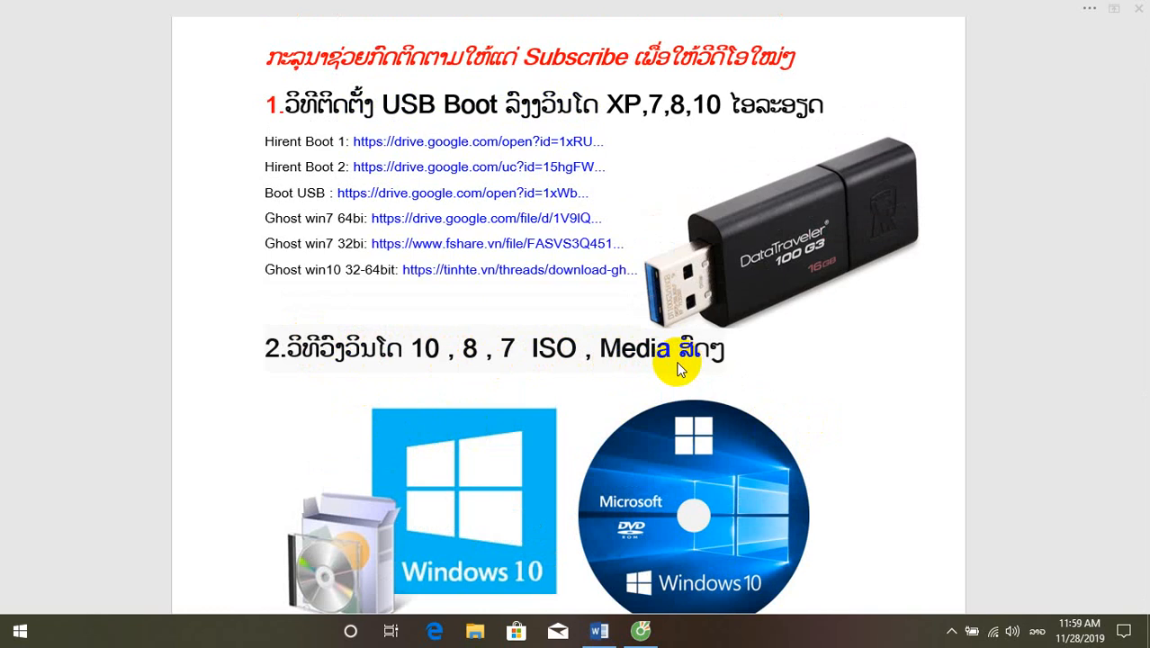
Review the document's sections on USB boot download links and installing Windows 10, 8 and 7 from ISO media
{"action": "scroll", "coordinate": [679, 361], "scroll_direction": "down", "scroll_amount": 1}
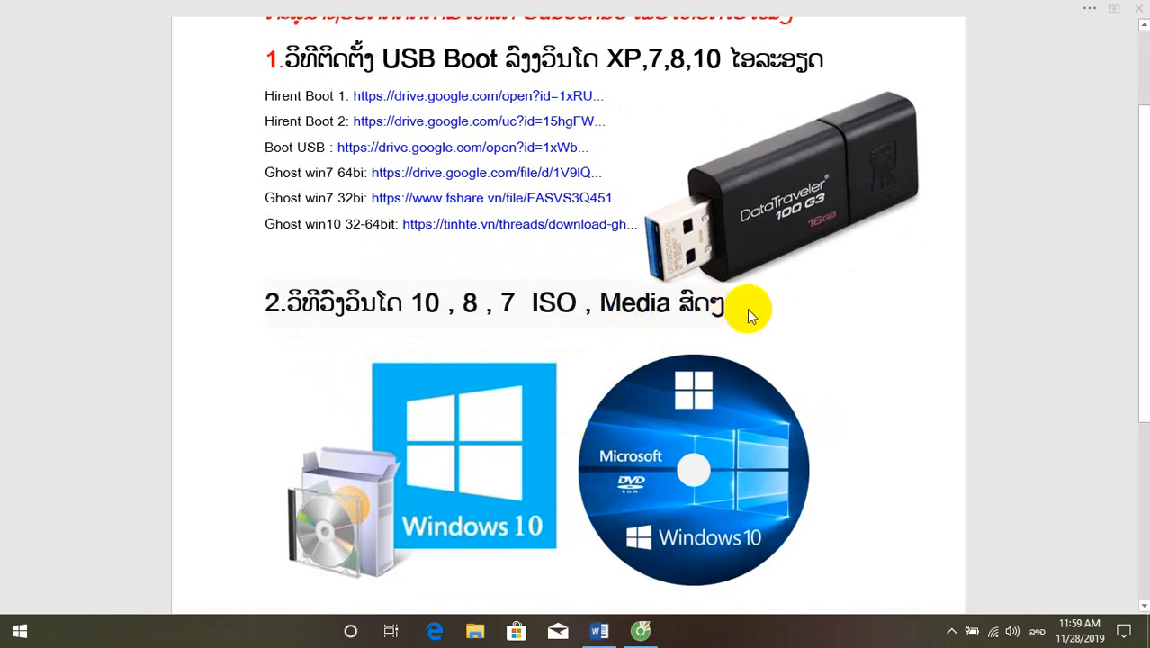
{"action": "scroll", "coordinate": [732, 341], "scroll_direction": "up", "scroll_amount": 1}
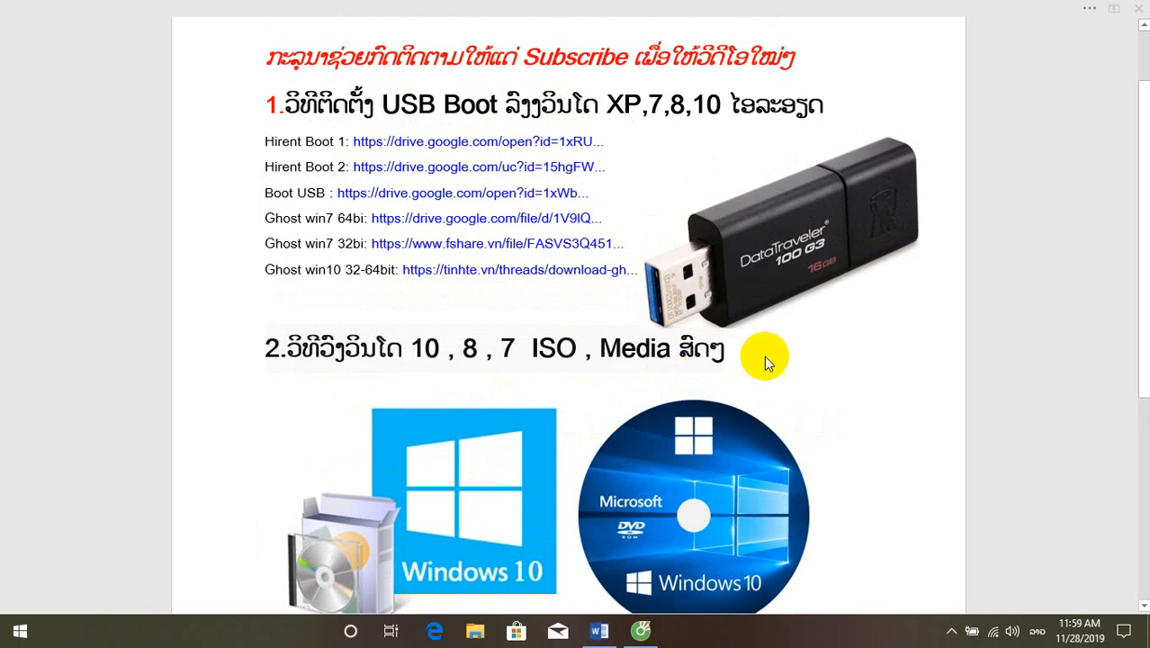
{"action": "scroll", "coordinate": [677, 437], "scroll_direction": "down", "scroll_amount": 1}
{"action": "scroll", "coordinate": [678, 437], "scroll_direction": "up", "scroll_amount": 2}
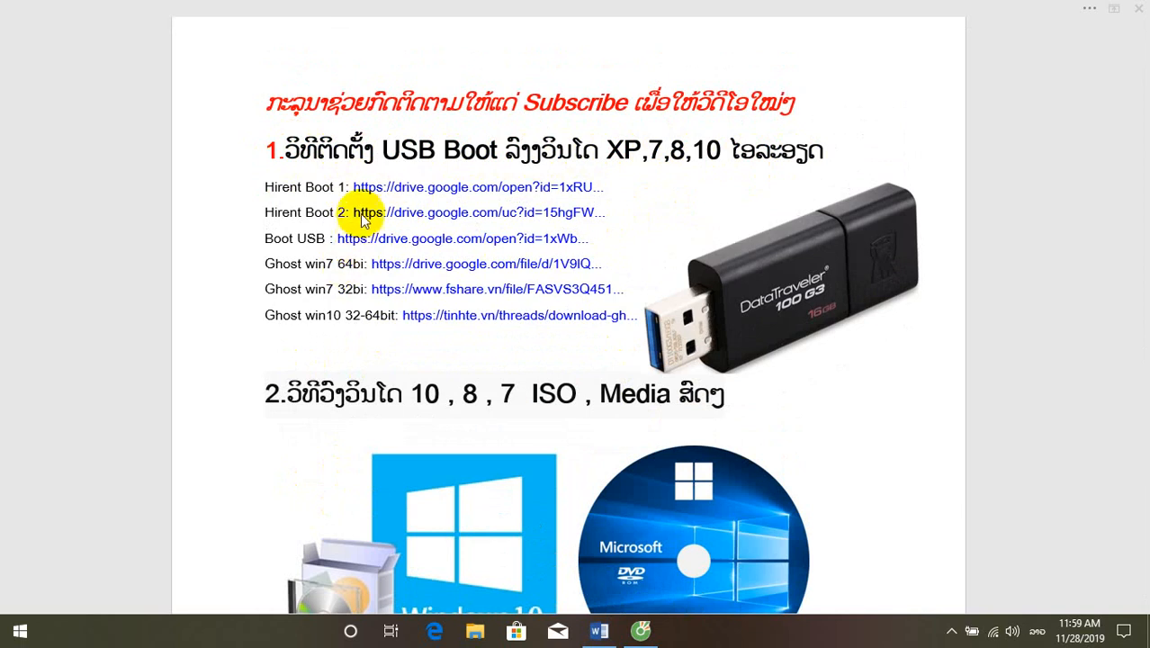
{"action": "scroll", "coordinate": [369, 234], "scroll_direction": "down", "scroll_amount": 1}
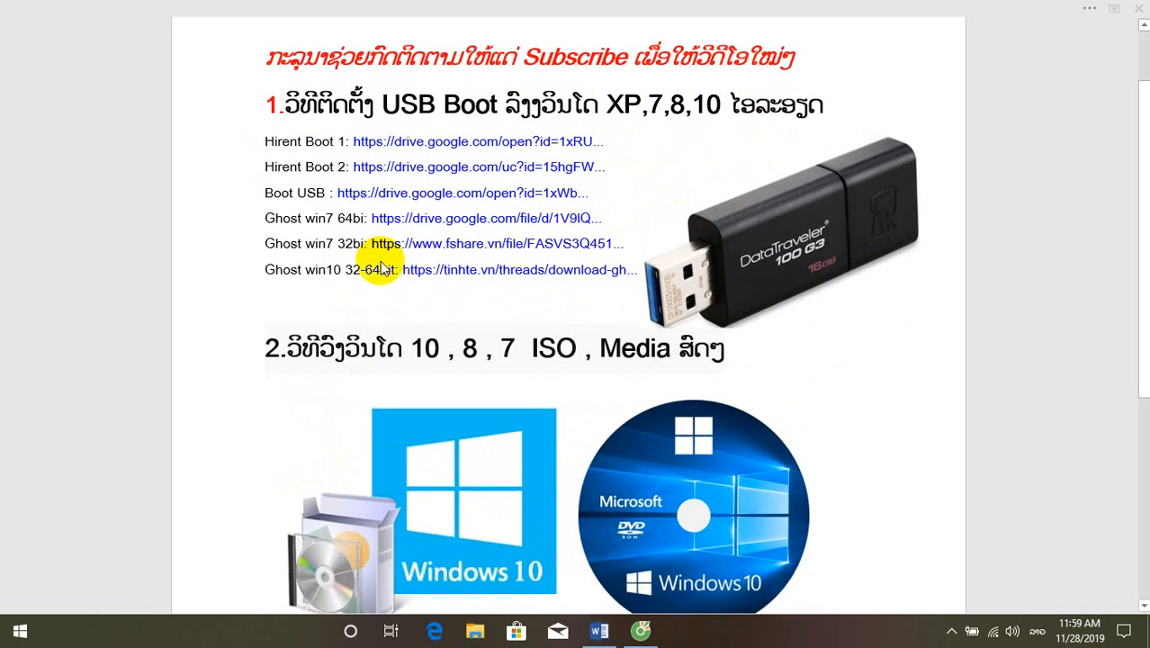
{"action": "scroll", "coordinate": [253, 134], "scroll_direction": "up", "scroll_amount": 1}
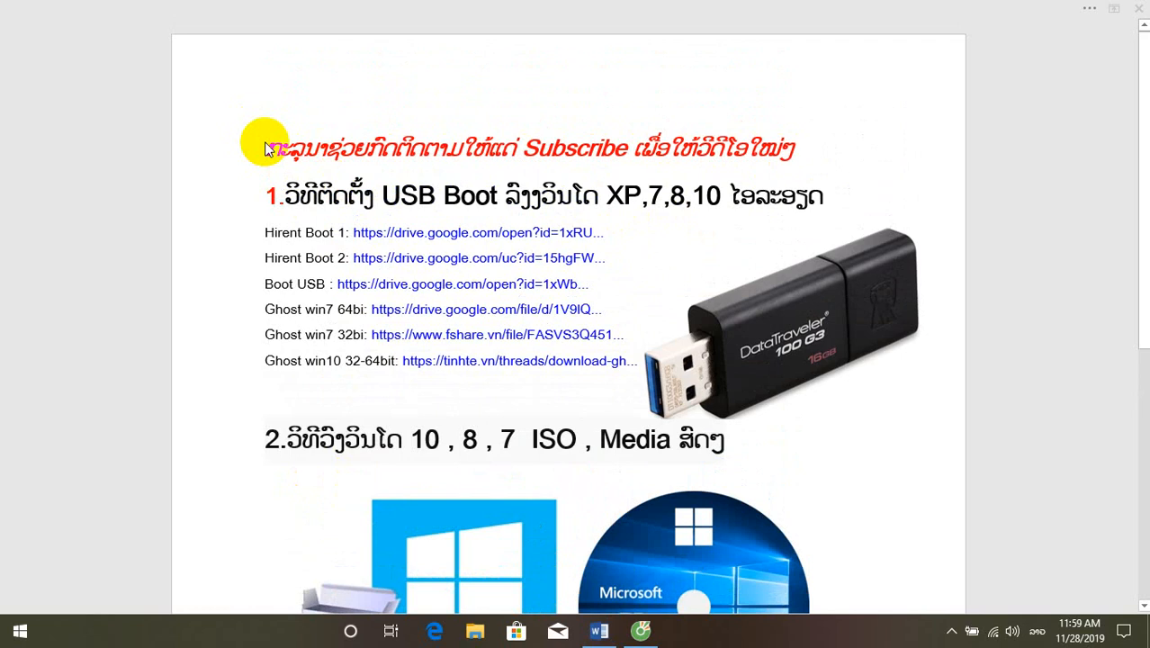
{"action": "scroll", "coordinate": [264, 153], "scroll_direction": "down", "scroll_amount": 1}
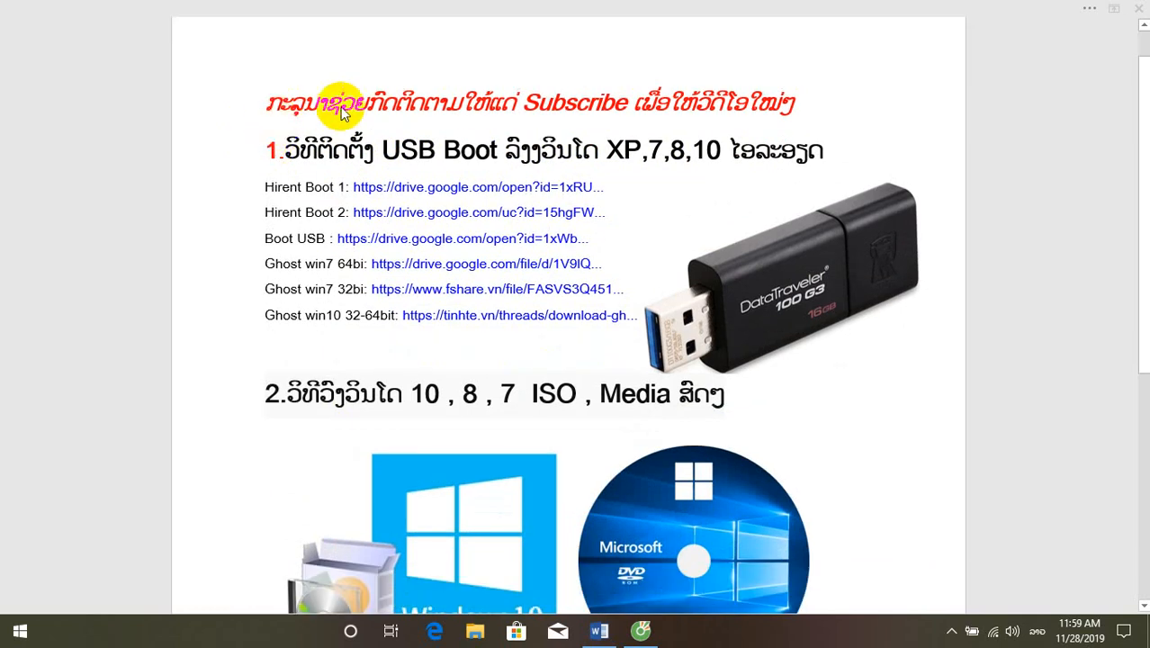
{"action": "scroll", "coordinate": [447, 340], "scroll_direction": "down", "scroll_amount": 2}
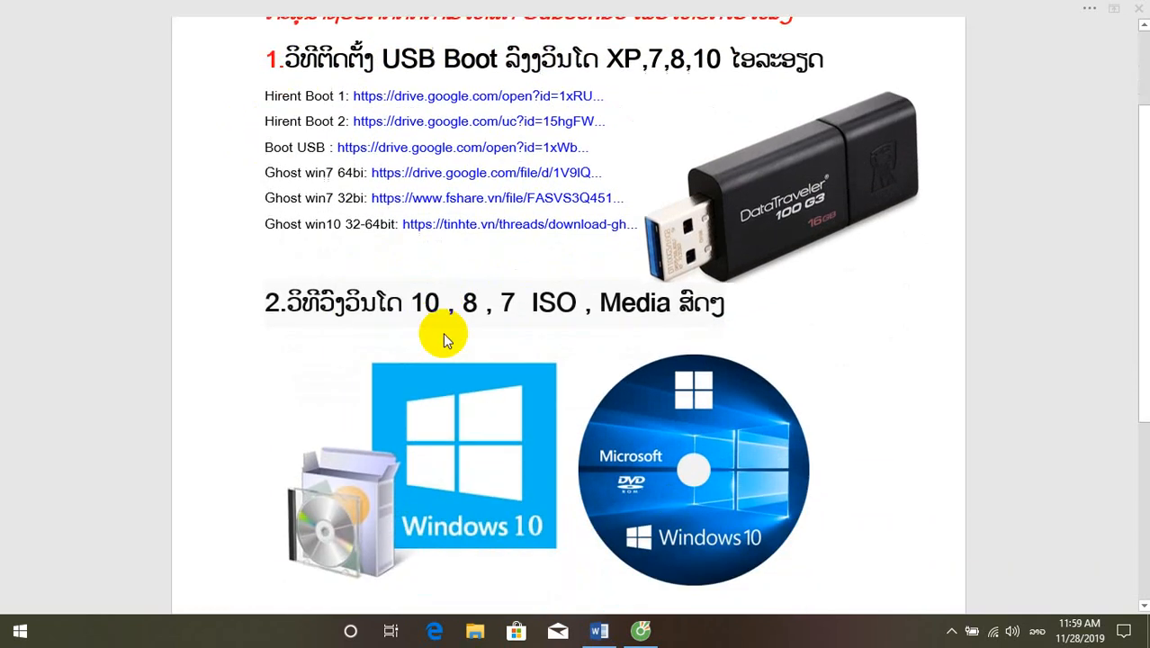
{"action": "scroll", "coordinate": [504, 364], "scroll_direction": "up", "scroll_amount": 2}
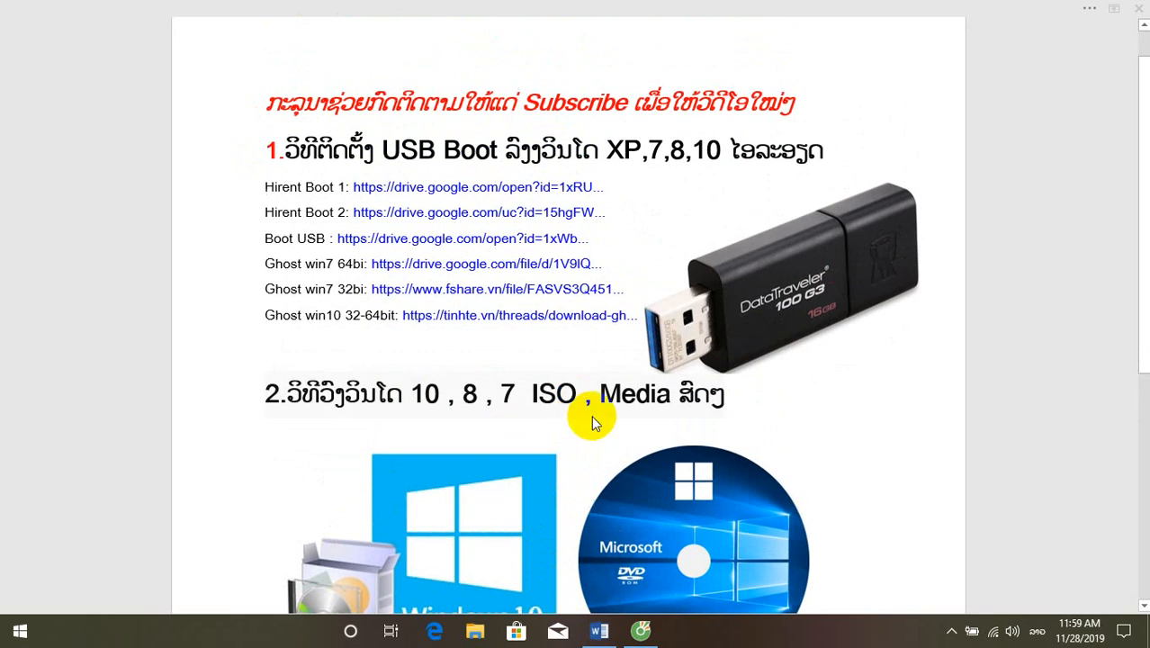
{"action": "scroll", "coordinate": [592, 428], "scroll_direction": "down", "scroll_amount": 3}
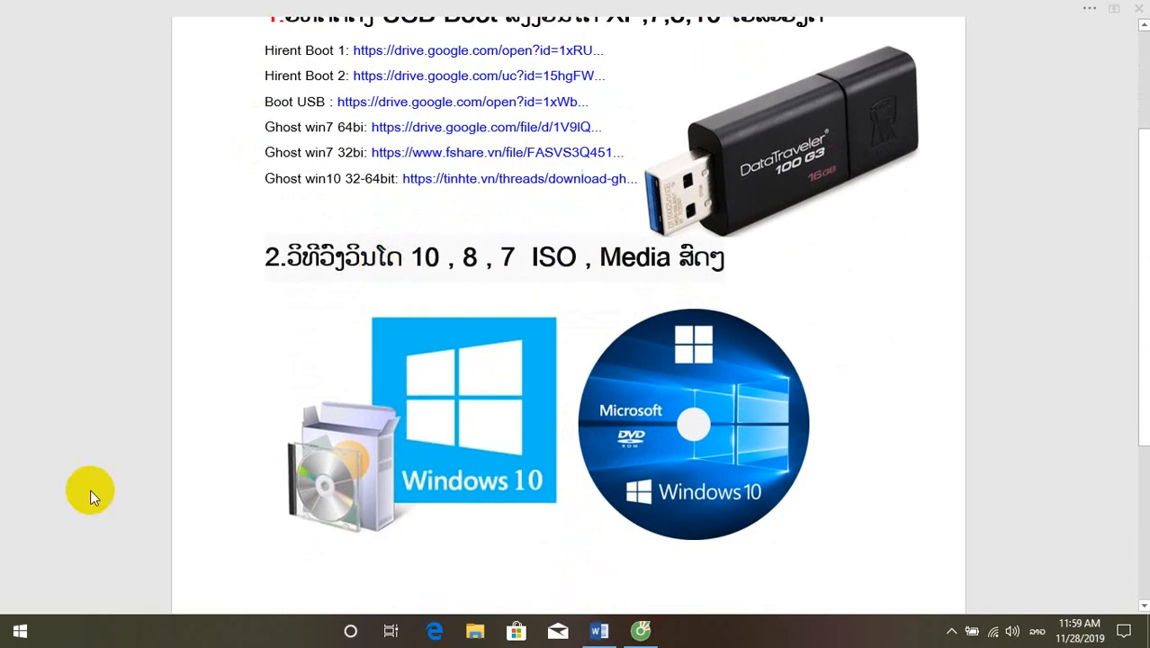
{"action": "scroll", "coordinate": [396, 463], "scroll_direction": "down", "scroll_amount": 1}
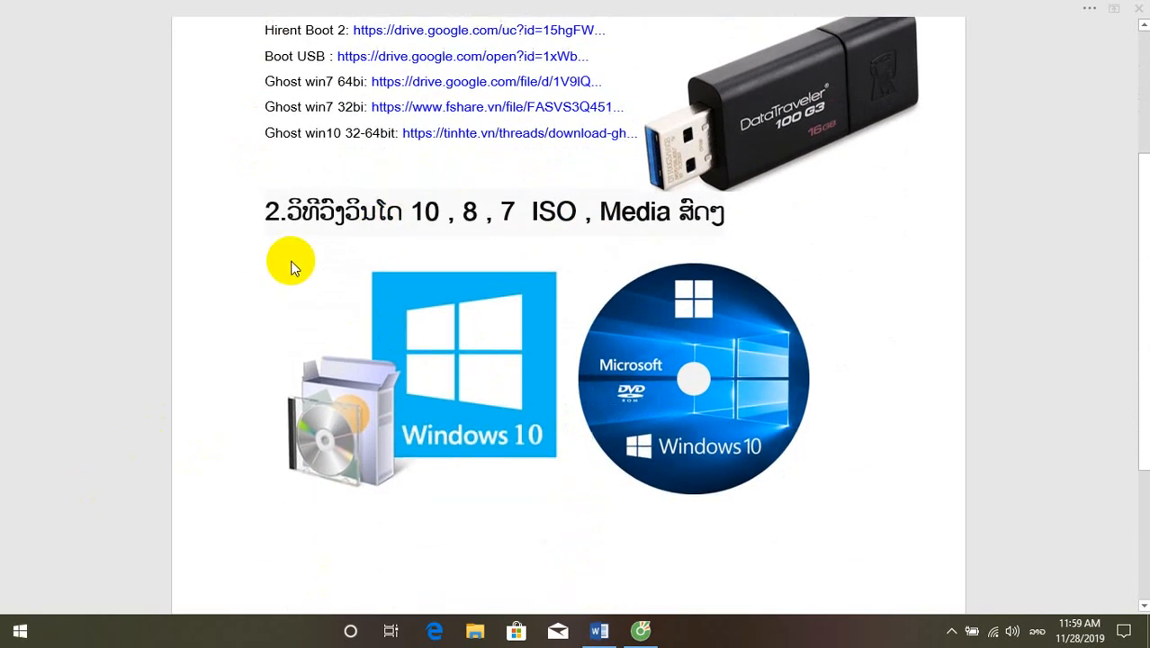
{"action": "scroll", "coordinate": [279, 315], "scroll_direction": "down", "scroll_amount": 1}
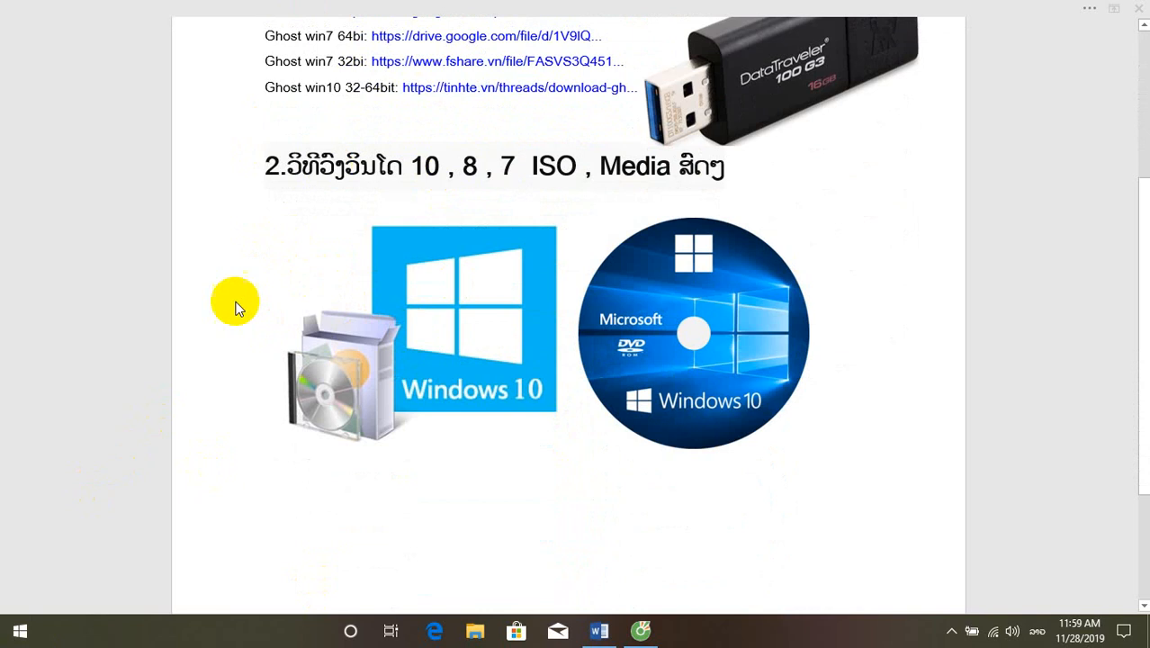
{"action": "scroll", "coordinate": [623, 257], "scroll_direction": "up", "scroll_amount": 2}
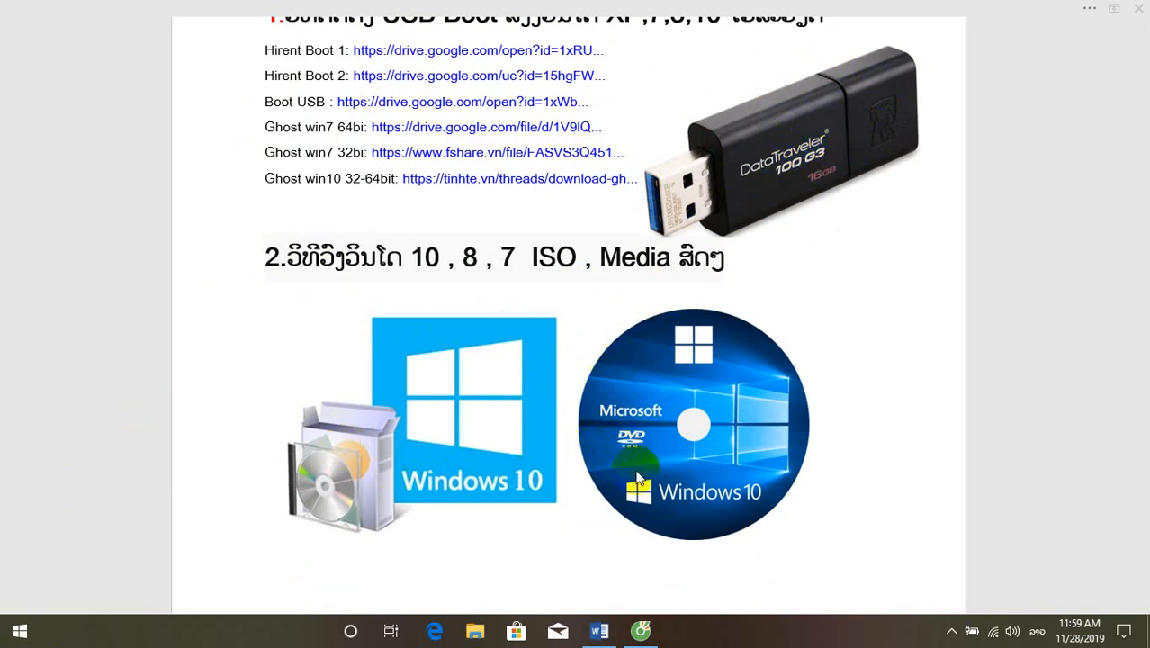
Close the browser window showing the "usb win 10" search and minimise the Word document to reach the desktop
{"action": "mouse_move", "coordinate": [639, 635]}
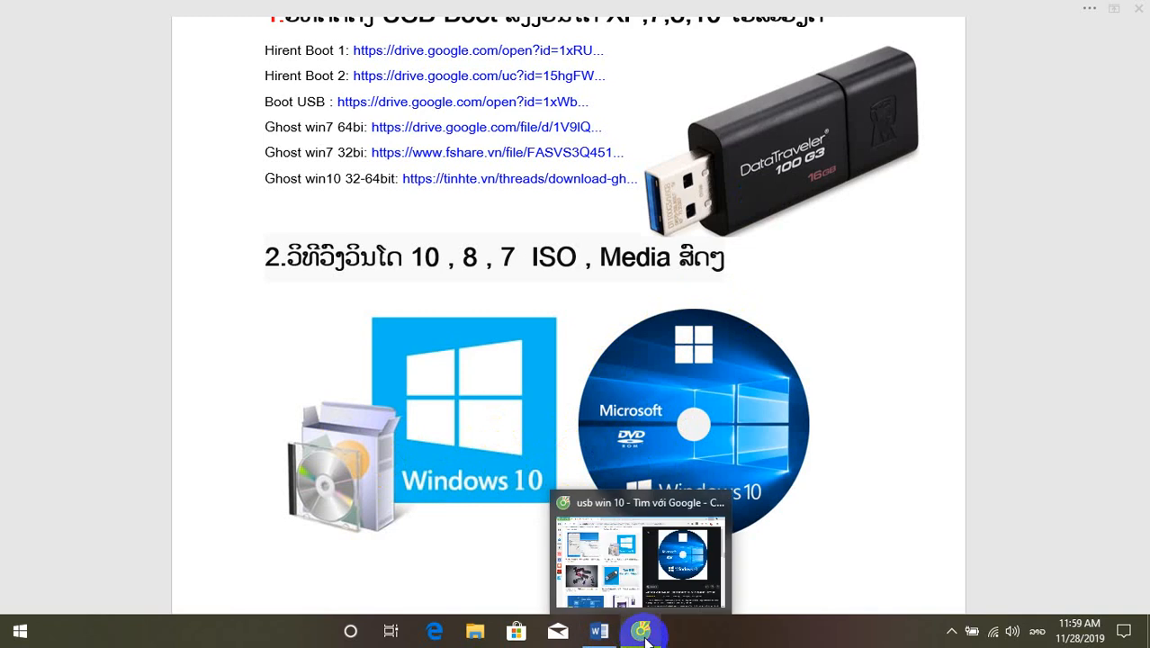
{"action": "left_click", "coordinate": [716, 503]}
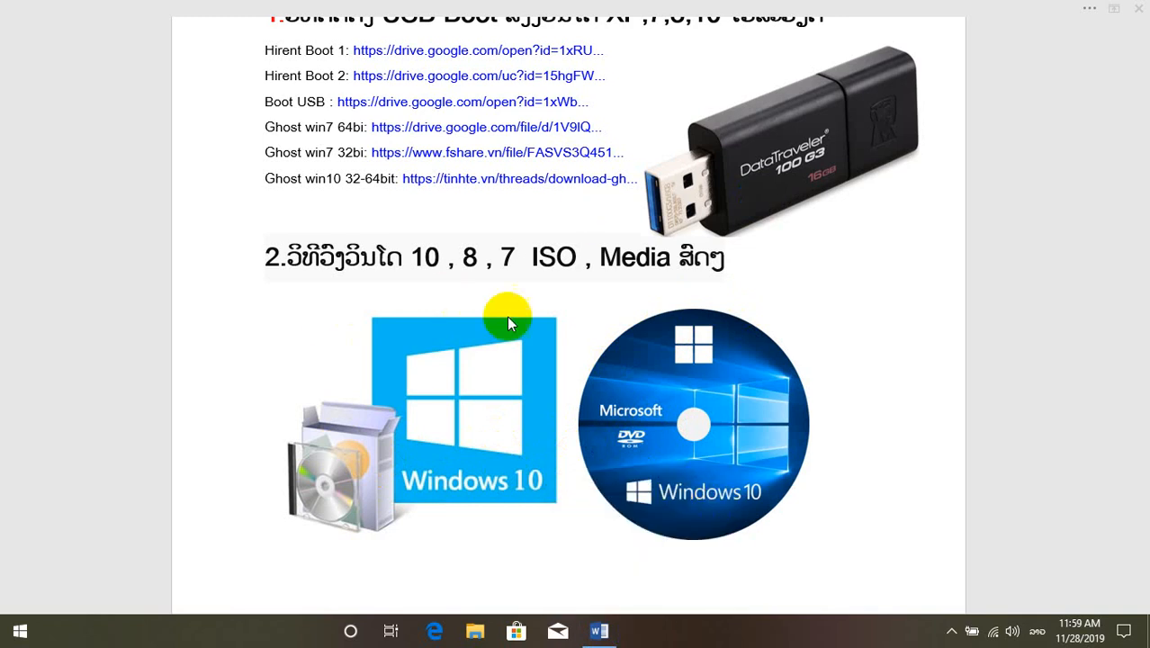
{"action": "left_click", "coordinate": [1091, 11]}
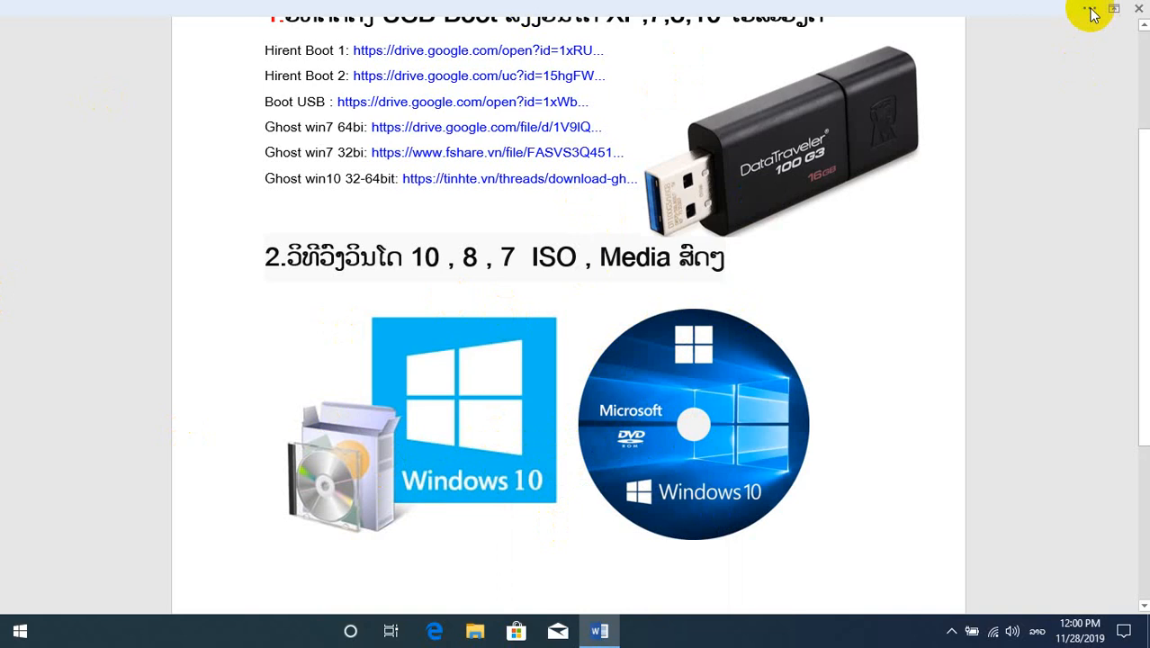
{"action": "left_click", "coordinate": [1090, 10]}
{"action": "left_click", "coordinate": [1051, 16]}
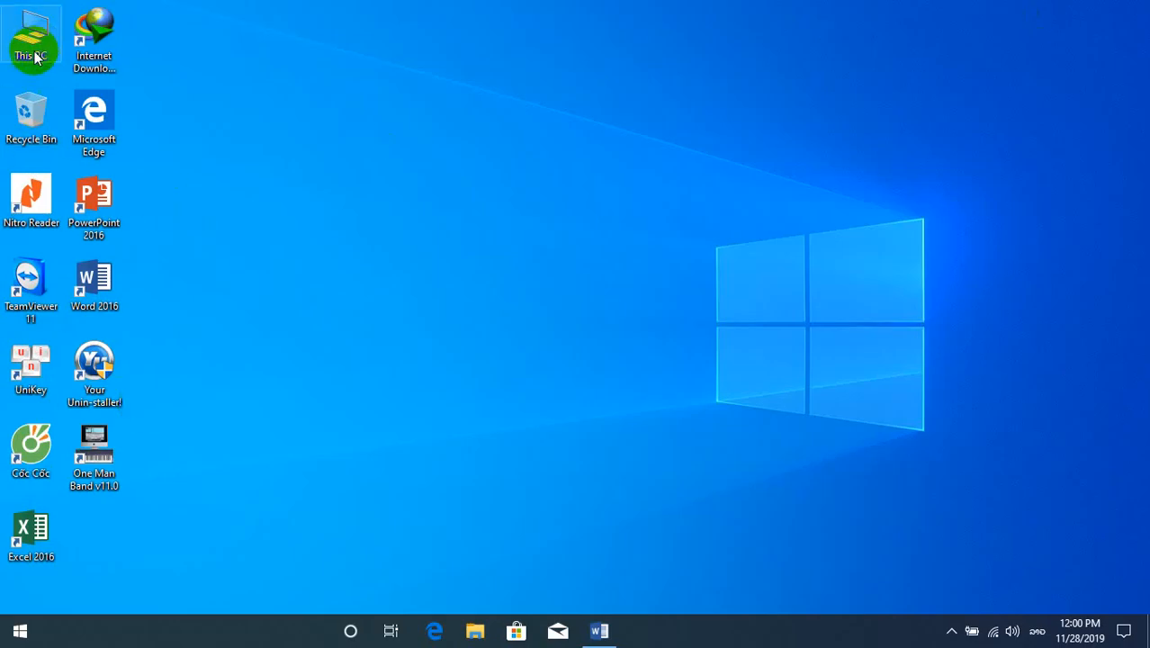
Open the Cốc Cốc browser and switch the keyboard input language to English (United States) for the address bar
{"action": "double_click", "coordinate": [24, 447]}
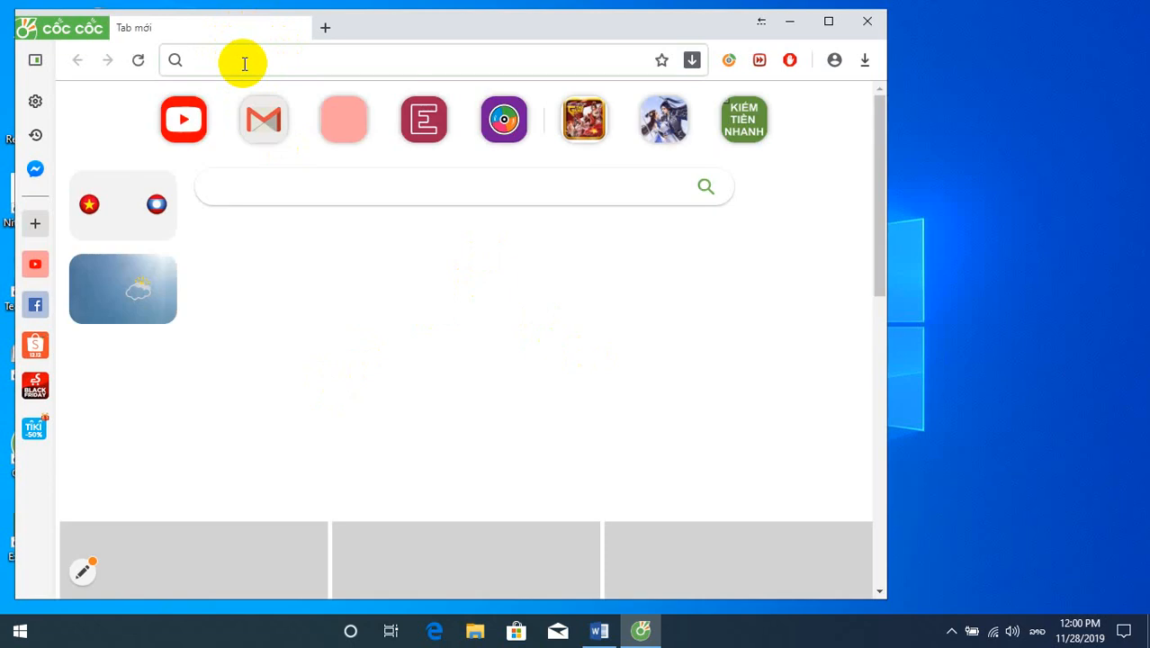
{"action": "left_click", "coordinate": [245, 63]}
{"action": "type", "text": "ໄຮ"}
{"action": "left_click_drag", "start_coordinate": [226, 63], "coordinate": [101, 63]}
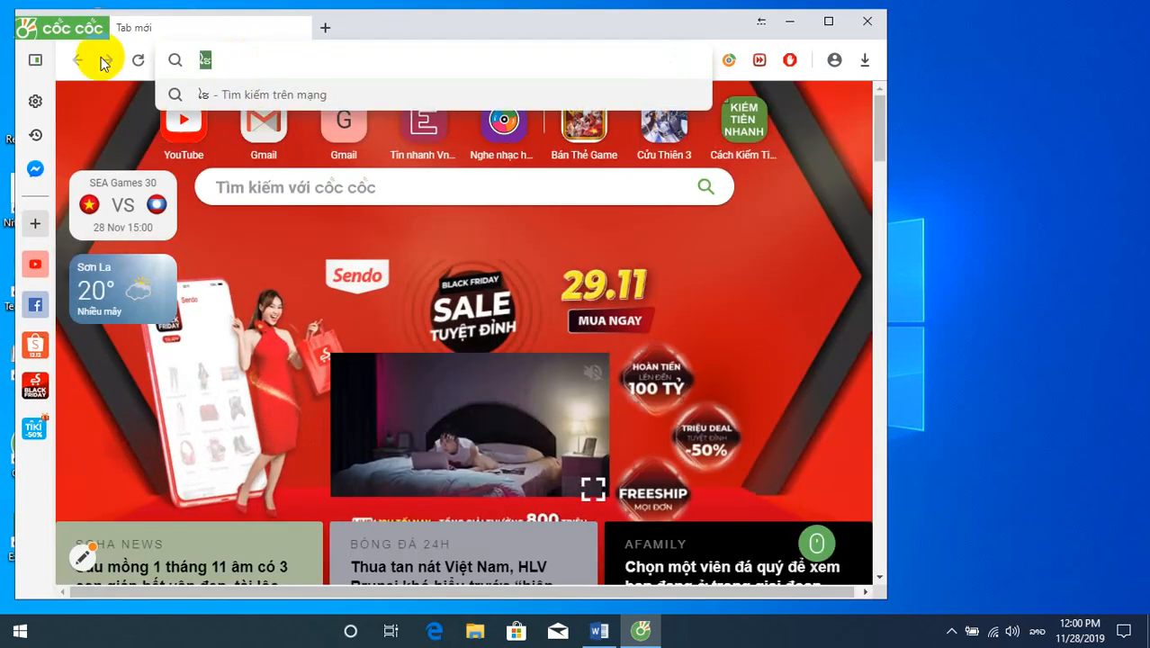
{"action": "key", "text": "super+space"}
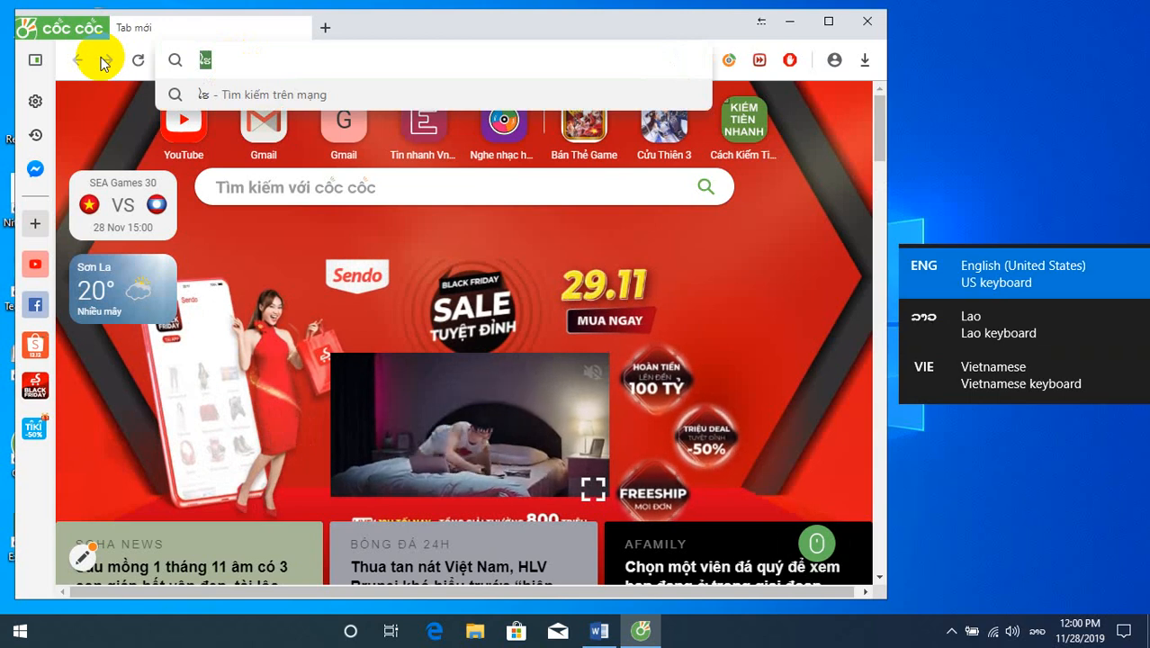
Search the web for "windows 10 free download"
{"action": "type", "text": "wi"}
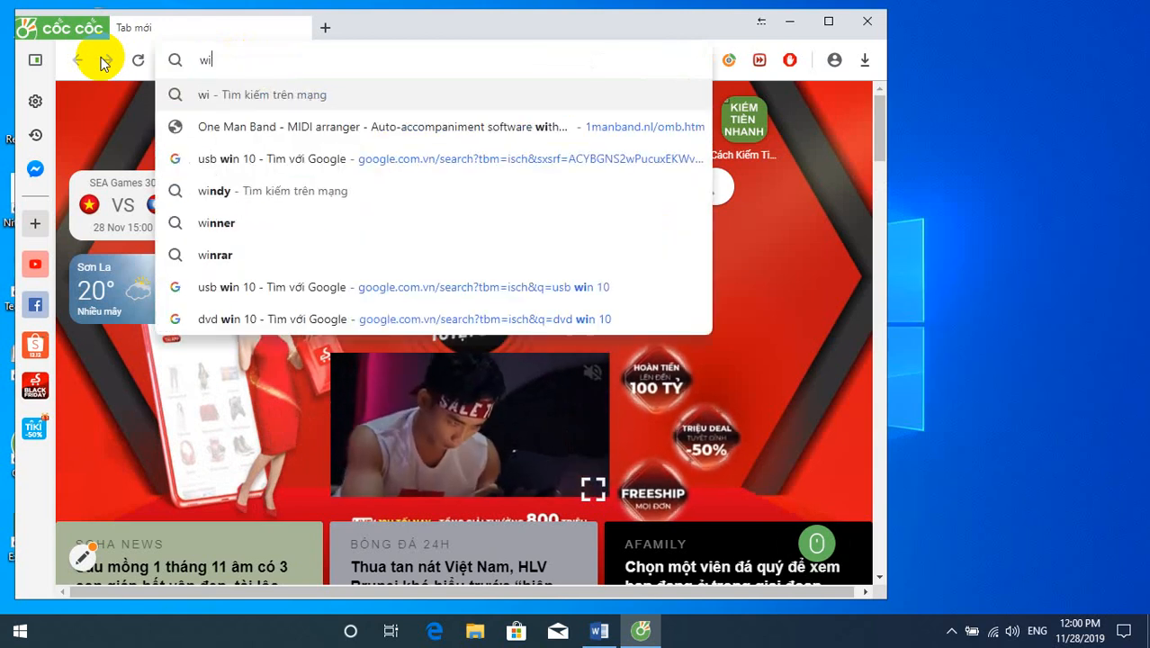
{"action": "type", "text": "n"}
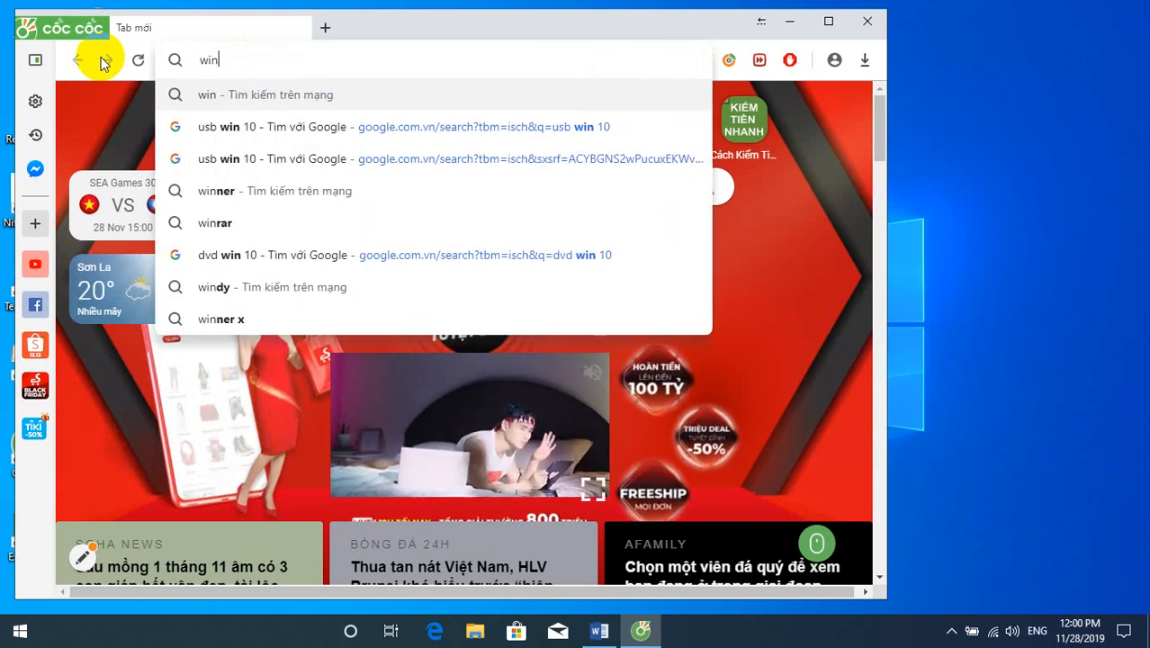
{"action": "type", "text": "dow"}
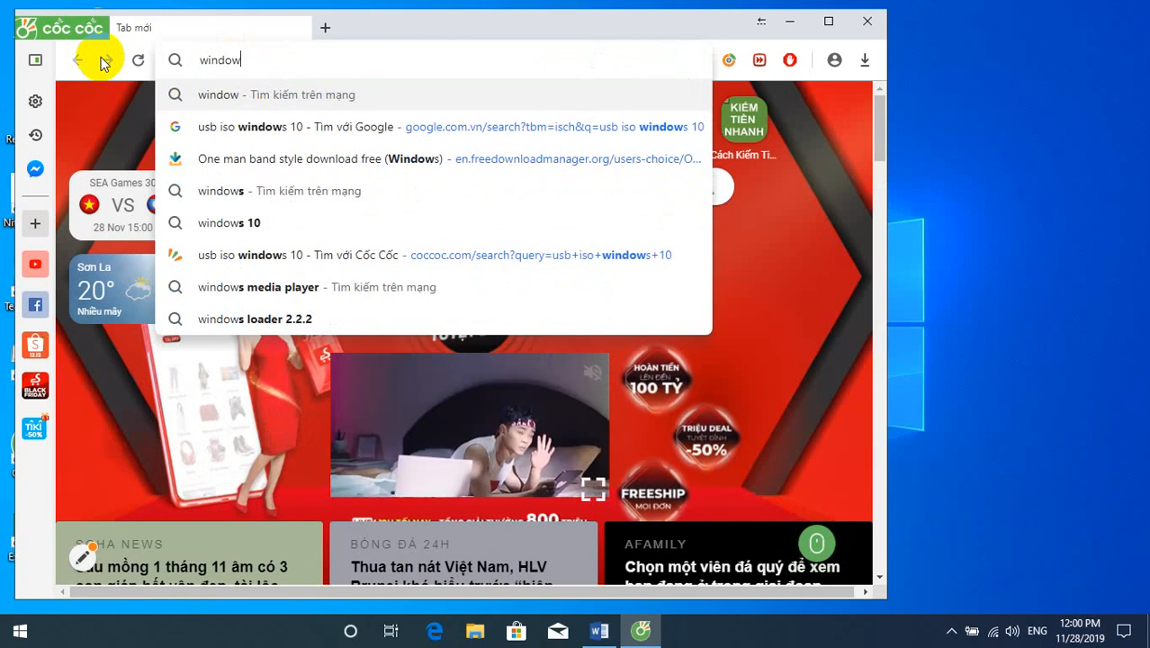
{"action": "type", "text": "s "}
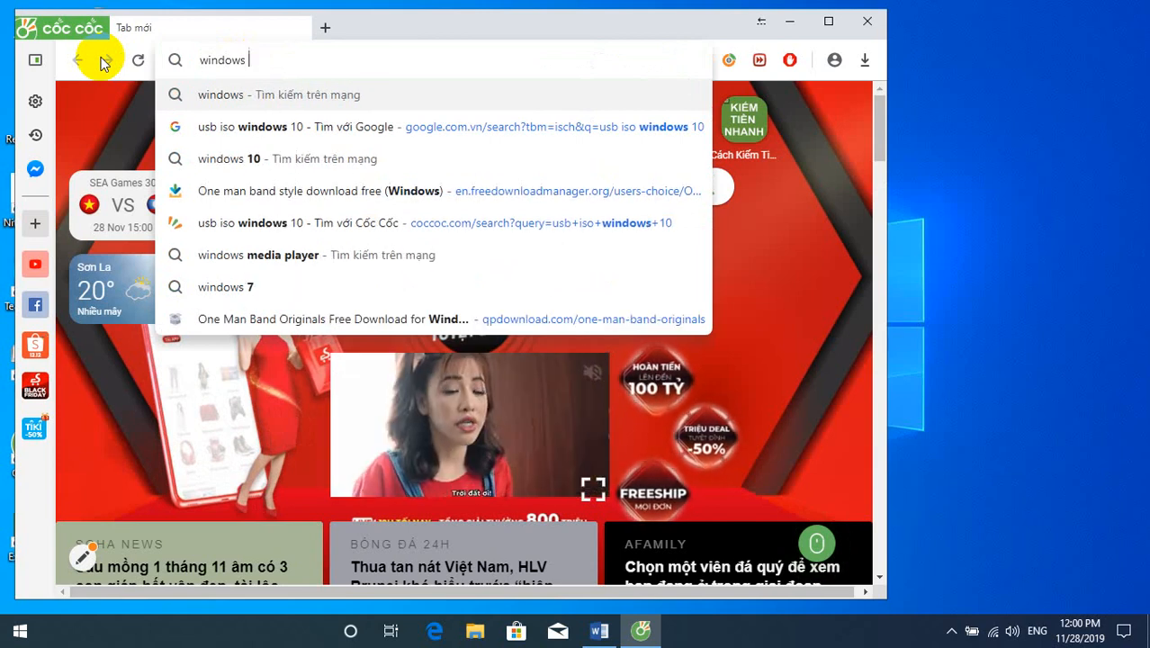
{"action": "type", "text": "10"}
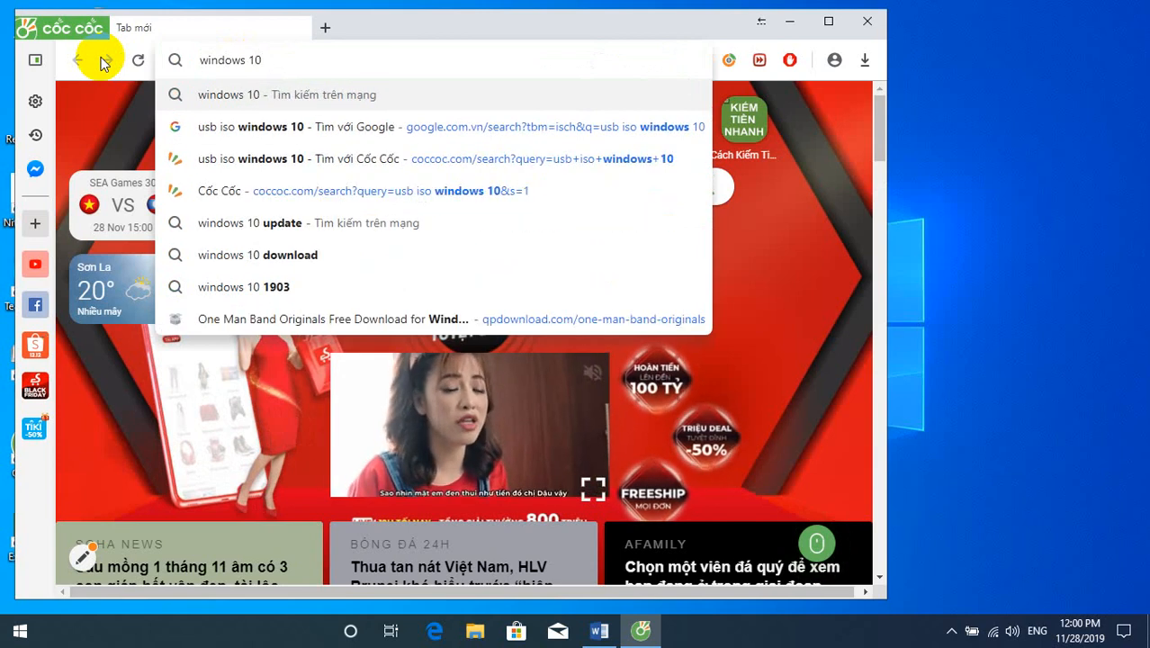
{"action": "type", "text": " fr"}
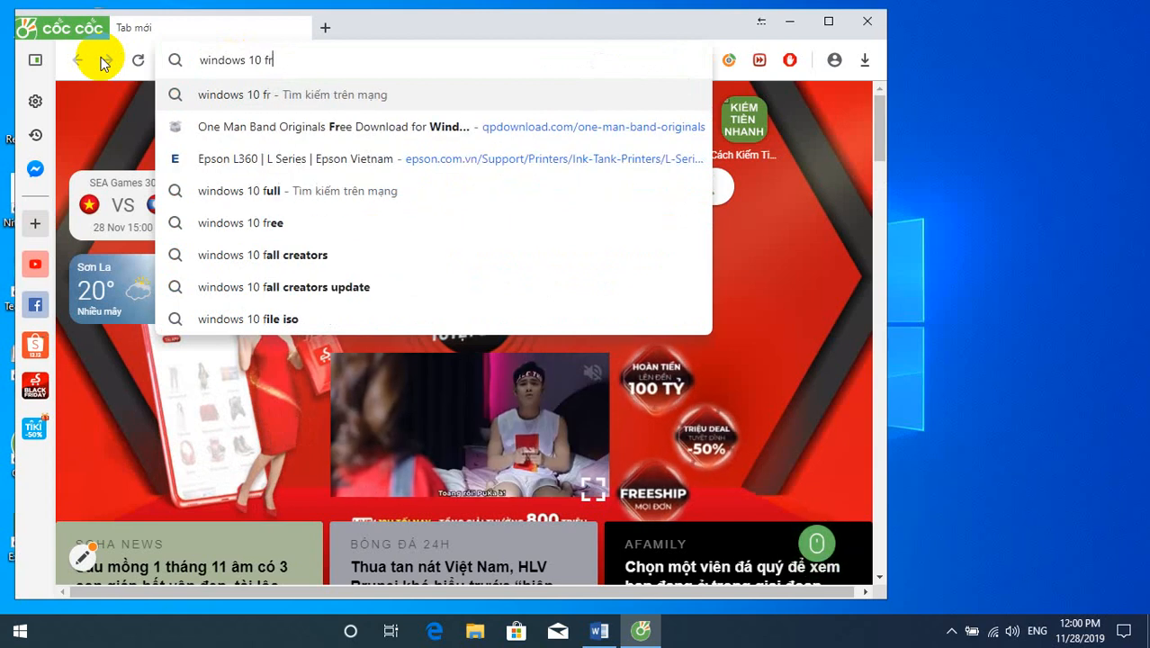
{"action": "type", "text": "ee"}
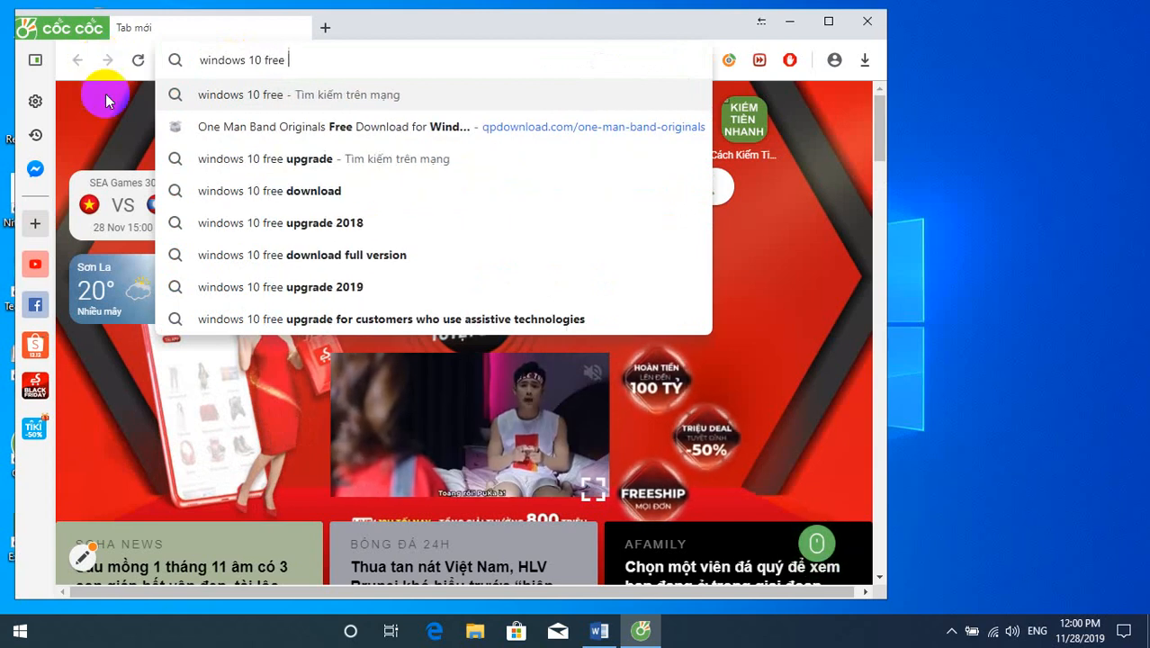
{"action": "left_click", "coordinate": [288, 191]}
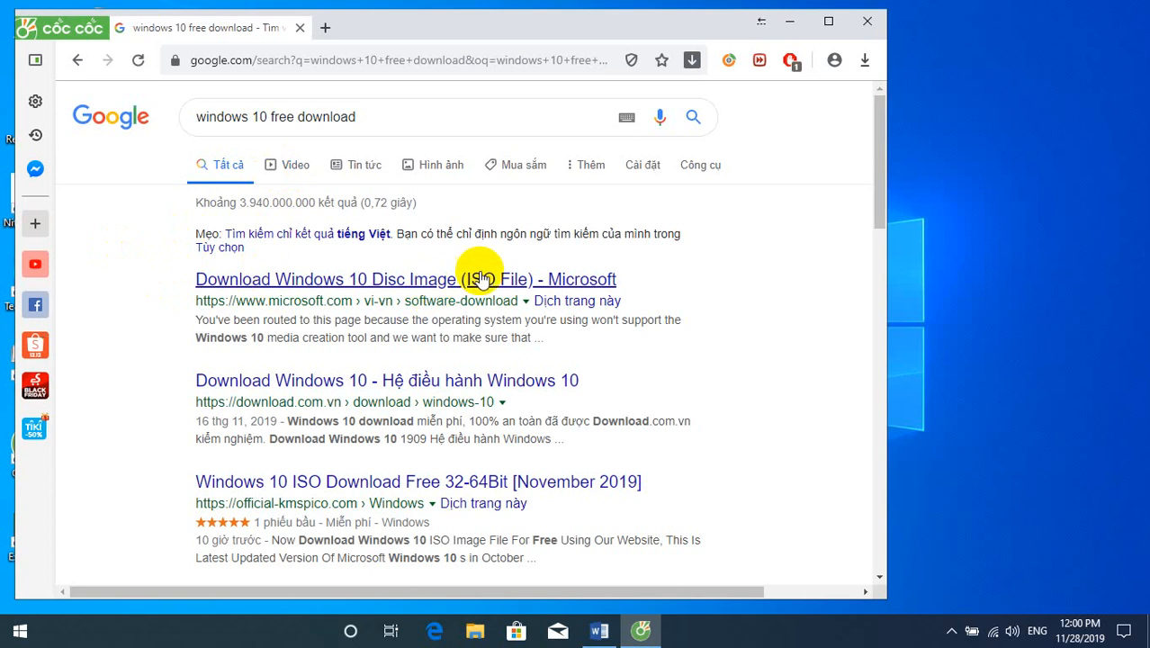
Open Microsoft's "Download Windows 10 Disc Image (ISO File)" search result and dismiss the page translation offer
{"action": "left_click", "coordinate": [248, 284]}
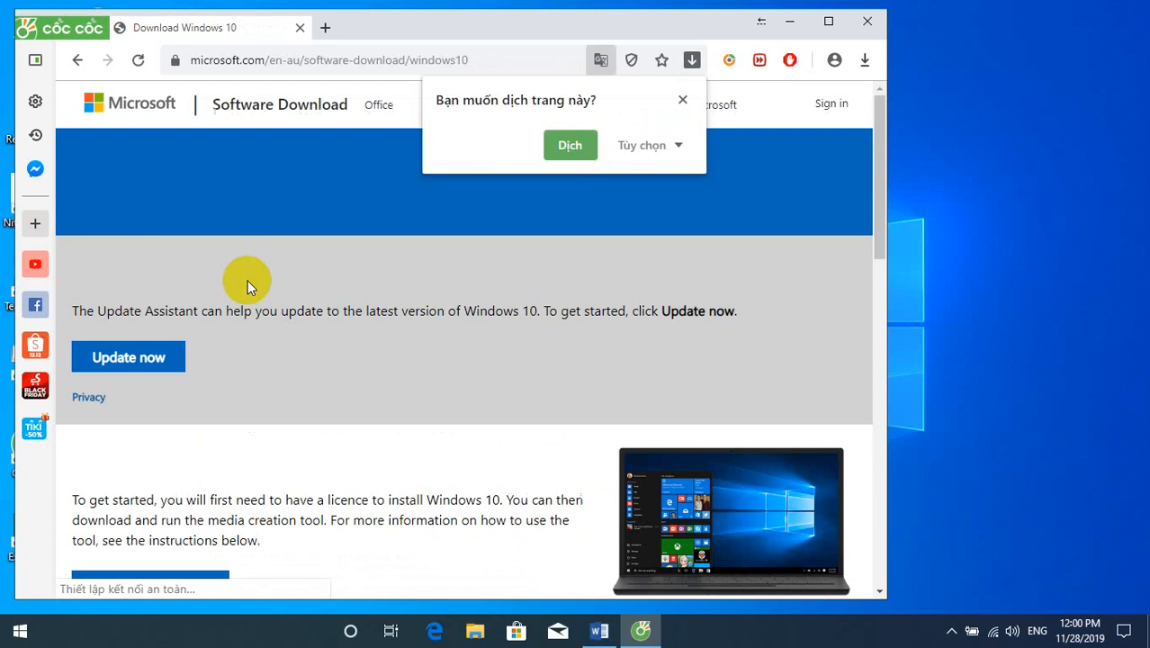
{"action": "scroll", "coordinate": [252, 280], "scroll_direction": "down", "scroll_amount": 1}
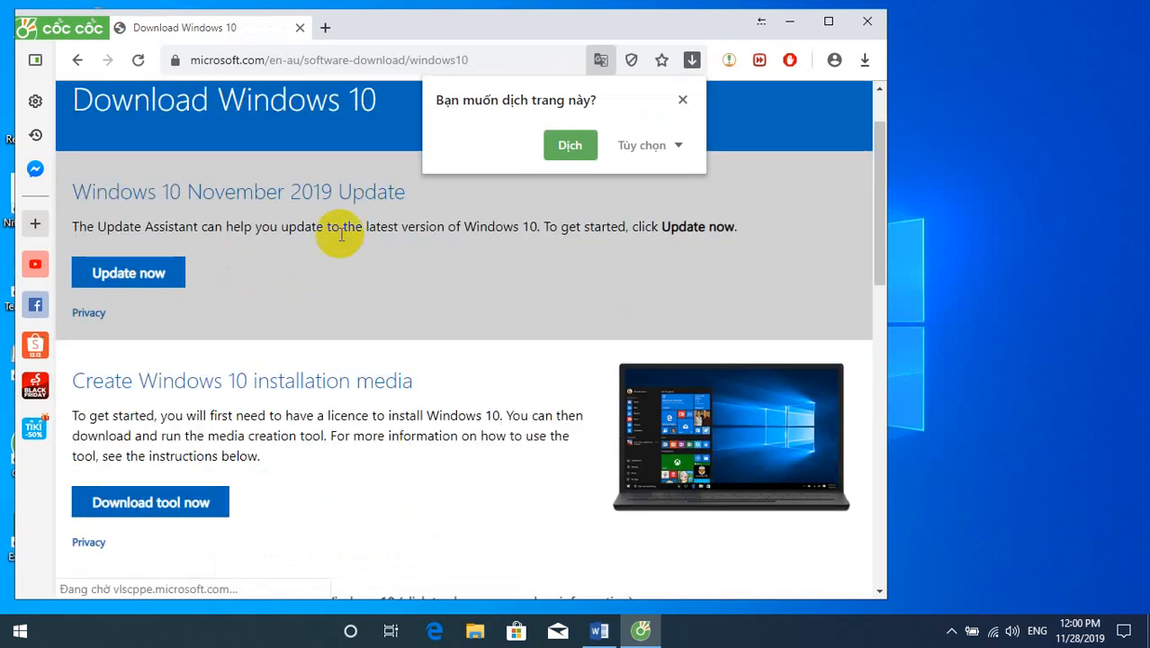
{"action": "left_click", "coordinate": [682, 100]}
Download the media creation tool from the "Create Windows 10 installation media" section of the page
{"action": "scroll", "coordinate": [233, 183], "scroll_direction": "up", "scroll_amount": 1}
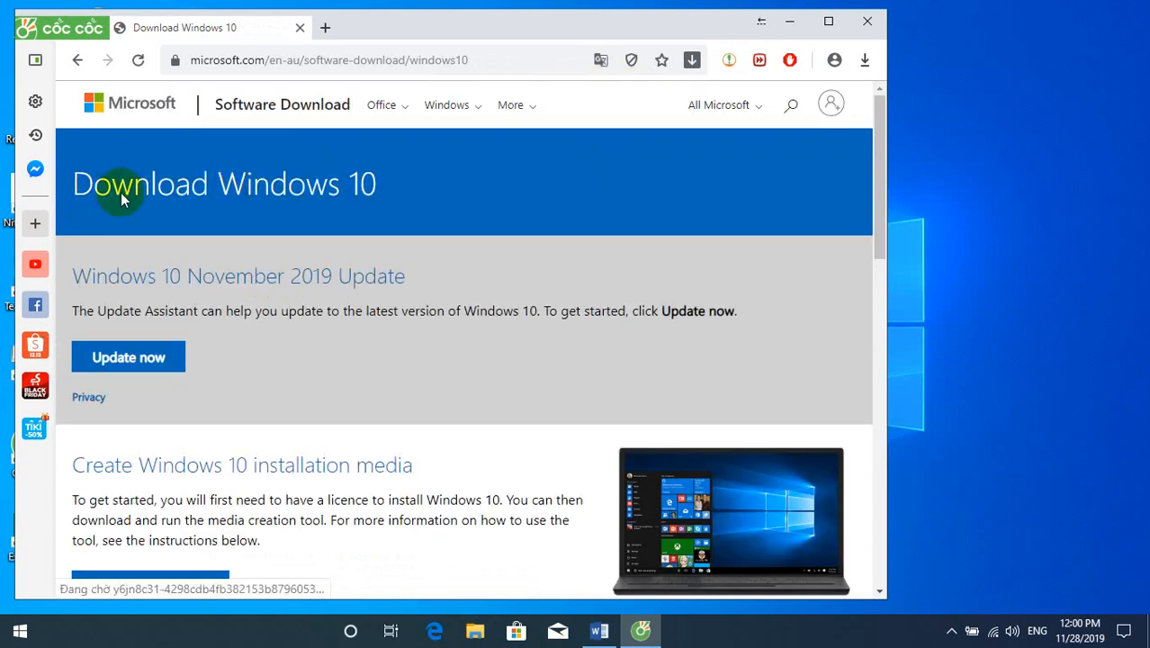
{"action": "scroll", "coordinate": [116, 192], "scroll_direction": "down", "scroll_amount": 1}
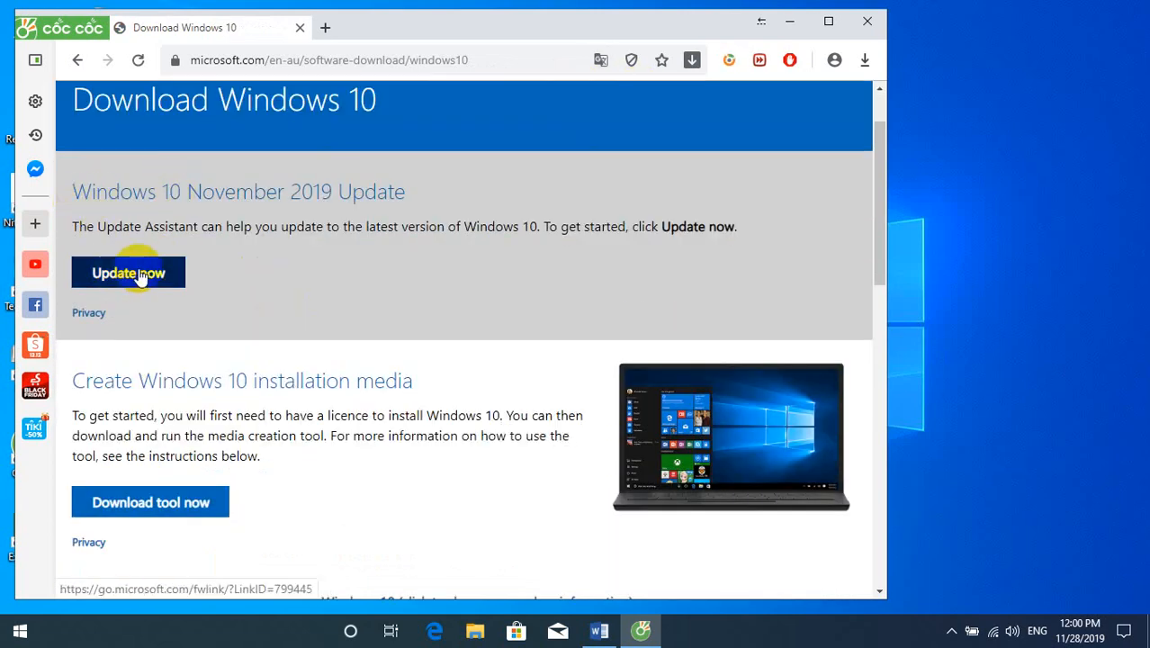
{"action": "scroll", "coordinate": [127, 302], "scroll_direction": "down", "scroll_amount": 2}
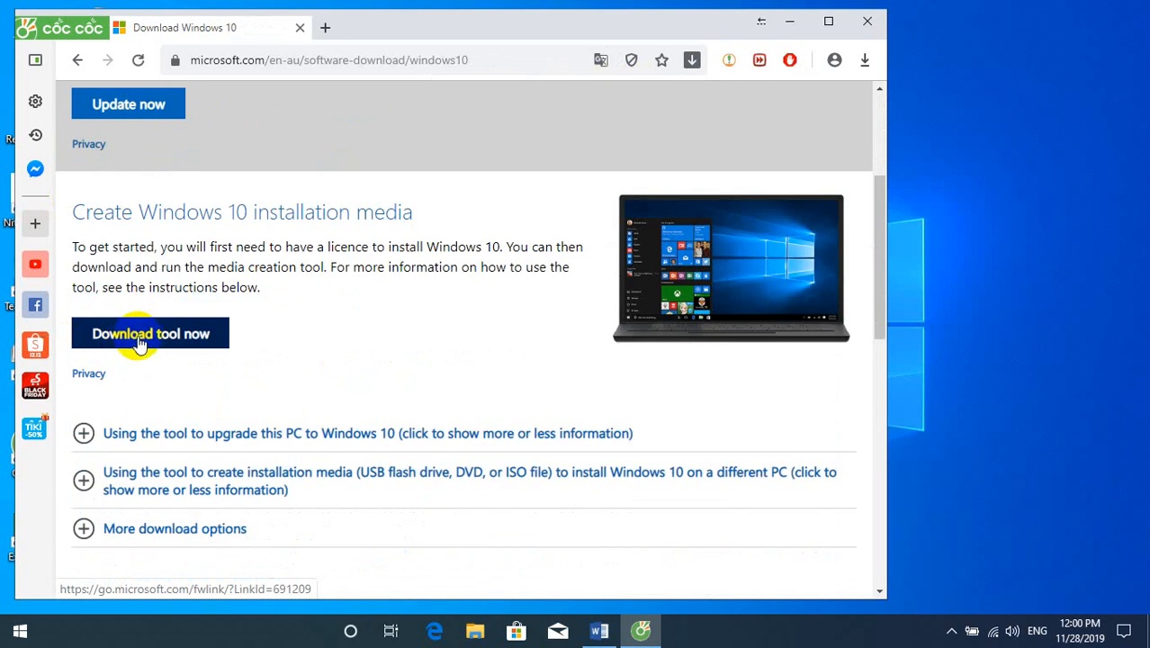
{"action": "scroll", "coordinate": [139, 344], "scroll_direction": "up", "scroll_amount": 1}
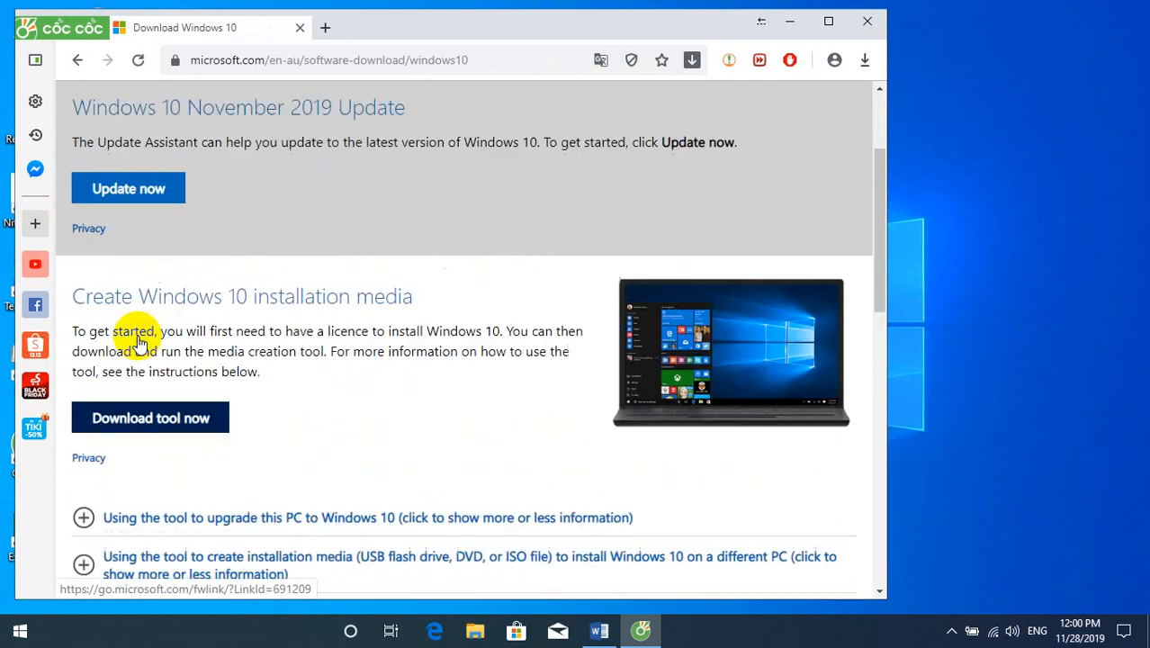
{"action": "left_click", "coordinate": [127, 426]}
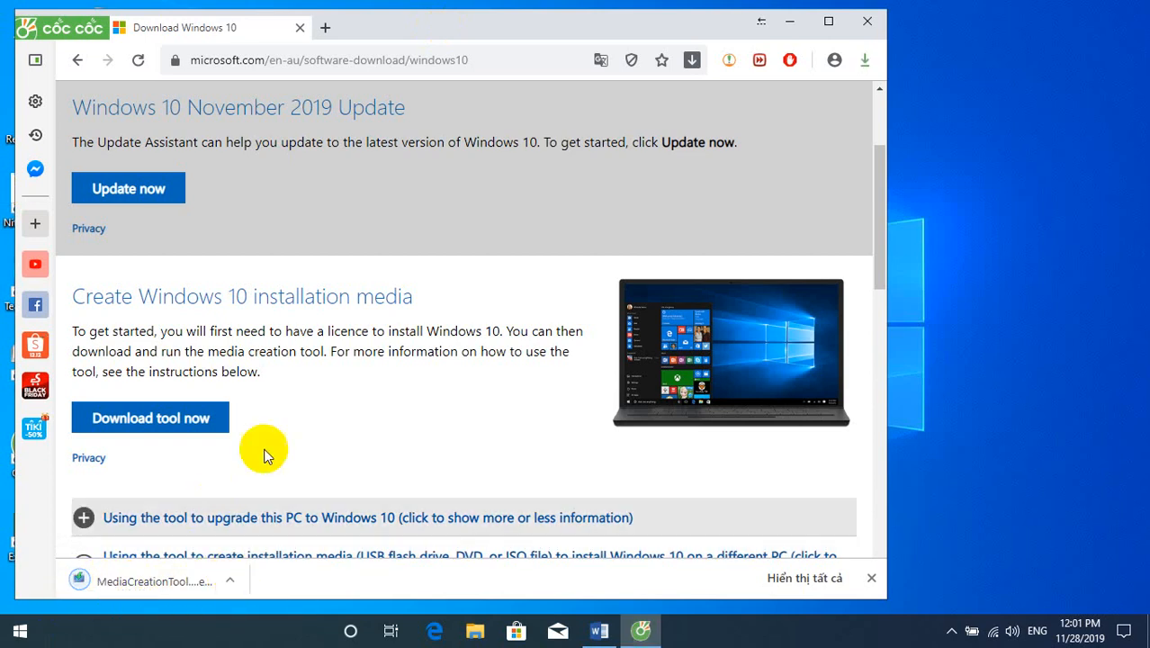
Search the web for "rufus" in a new browser tab
{"action": "left_click", "coordinate": [325, 28]}
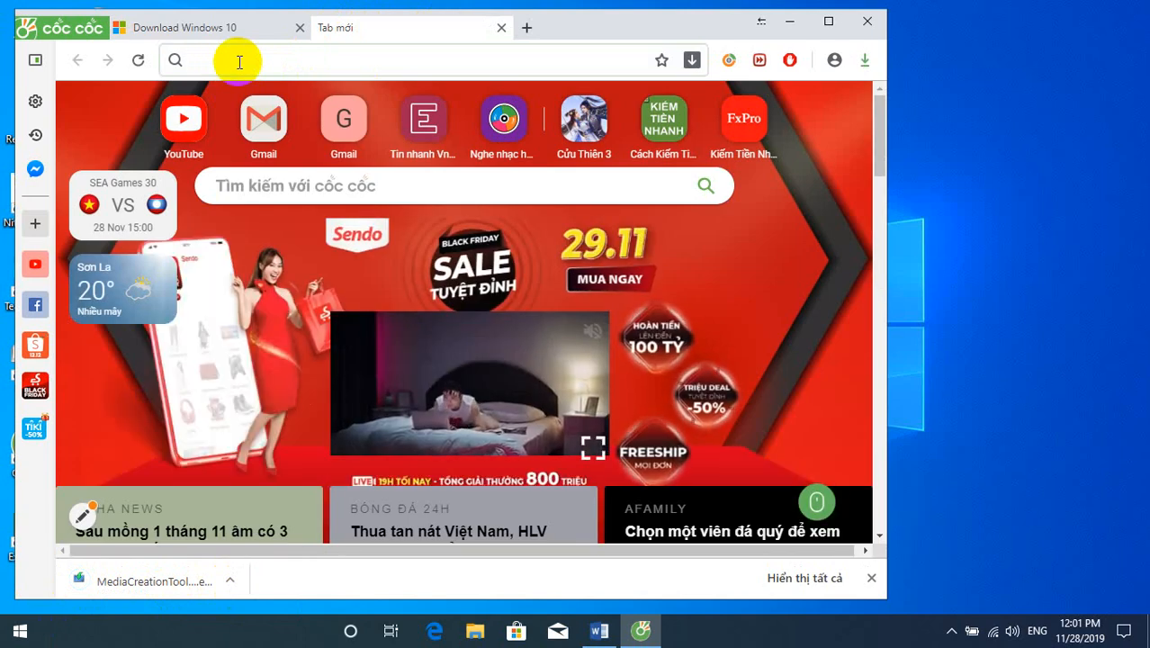
{"action": "type", "text": "ru"}
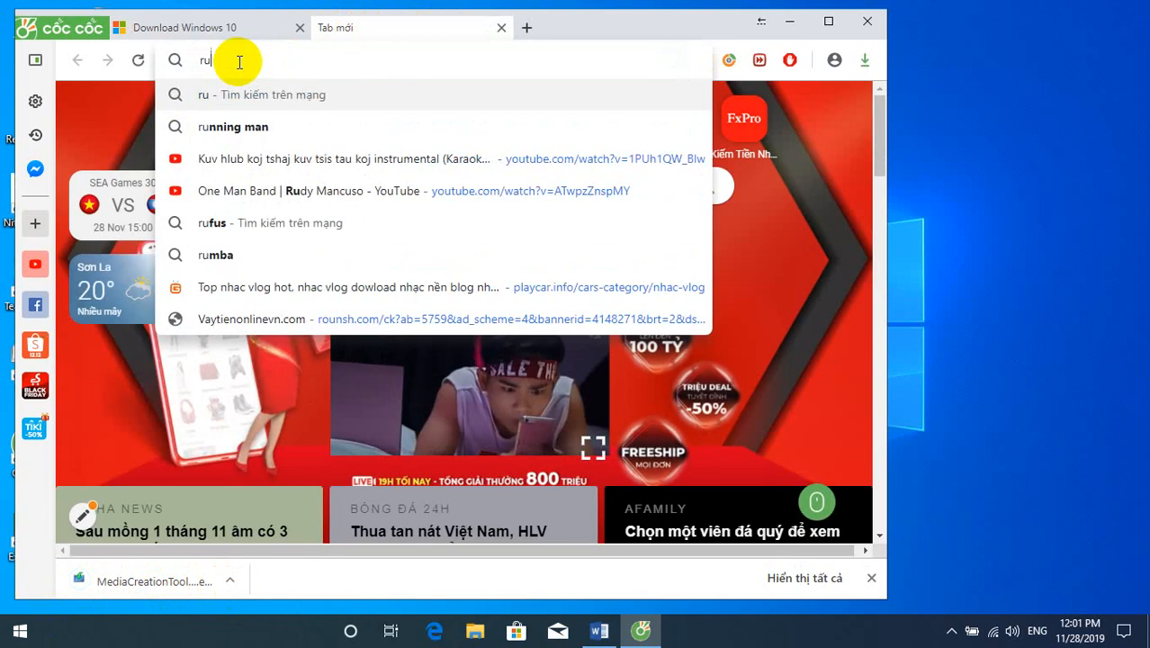
{"action": "type", "text": "fa"}
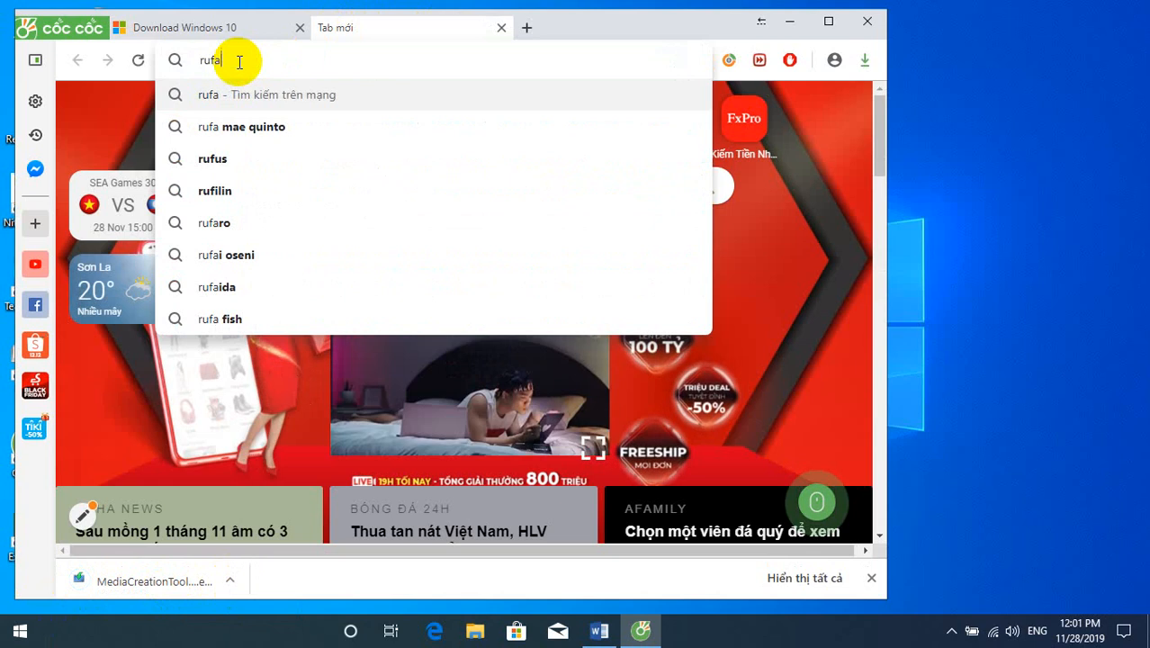
{"action": "left_click", "coordinate": [226, 159]}
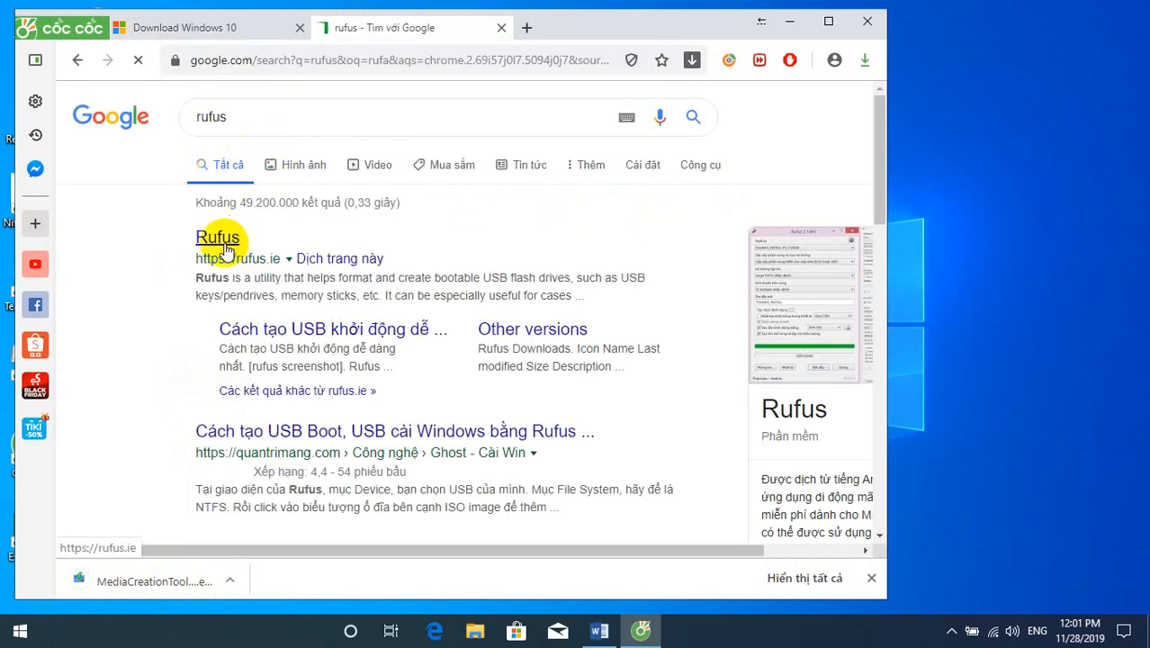
Open the rufus.ie result, review its download links and system requirements, and return to the search results
{"action": "left_click", "coordinate": [224, 245]}
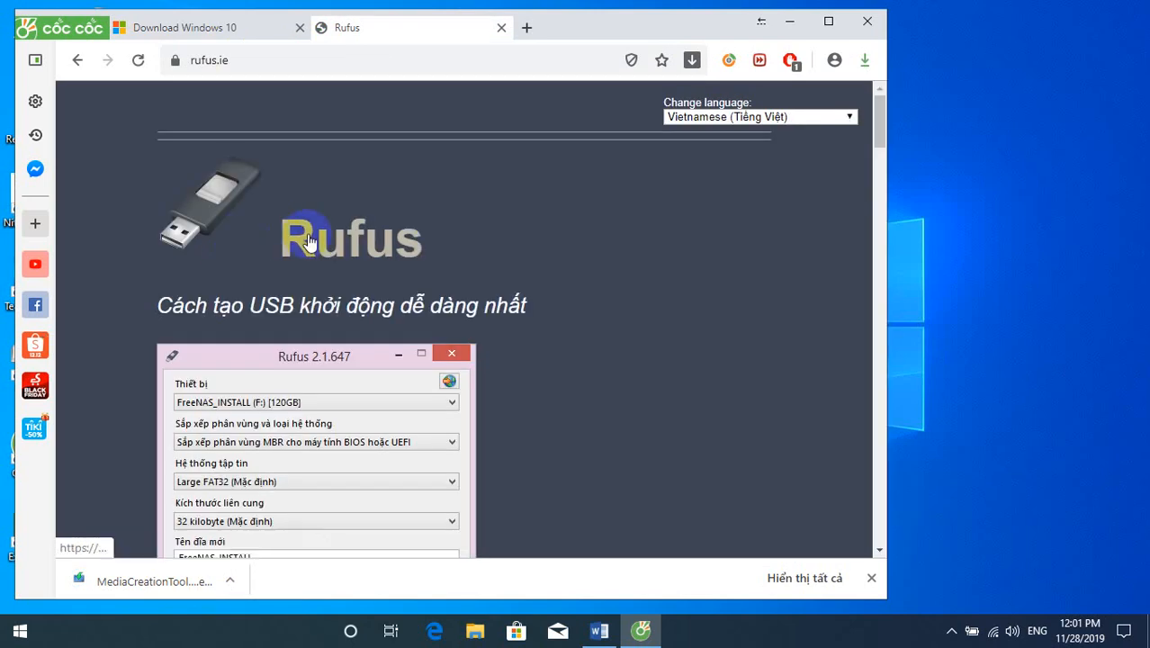
{"action": "scroll", "coordinate": [303, 252], "scroll_direction": "down", "scroll_amount": 1}
{"action": "scroll", "coordinate": [303, 252], "scroll_direction": "down", "scroll_amount": 10}
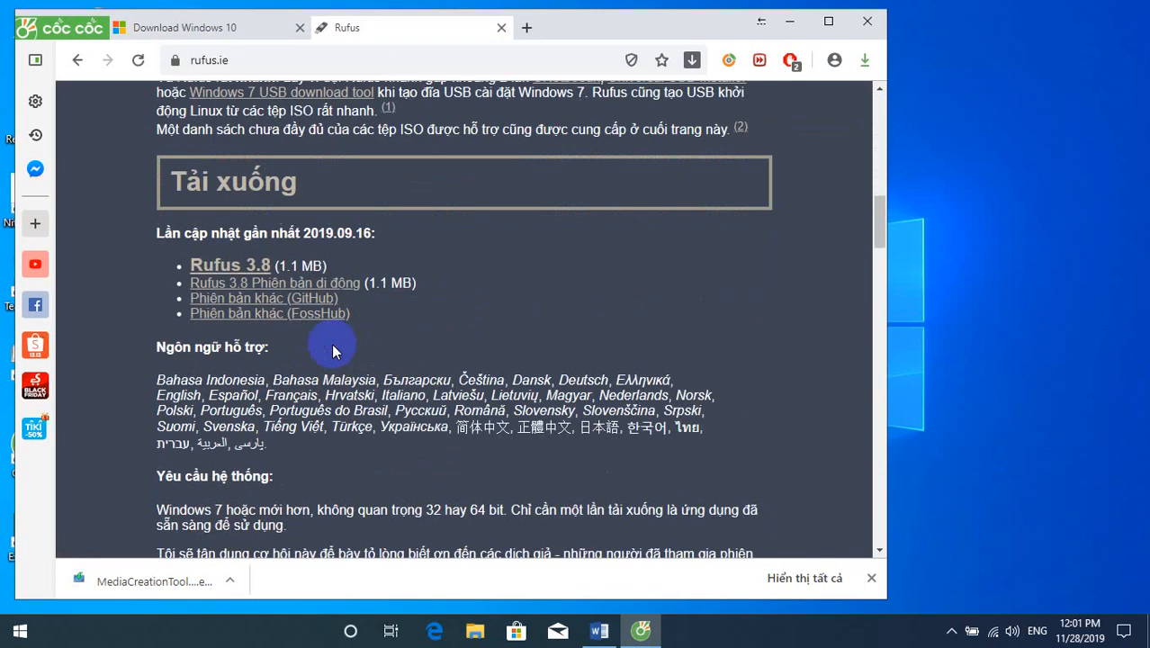
{"action": "scroll", "coordinate": [248, 331], "scroll_direction": "up", "scroll_amount": 2}
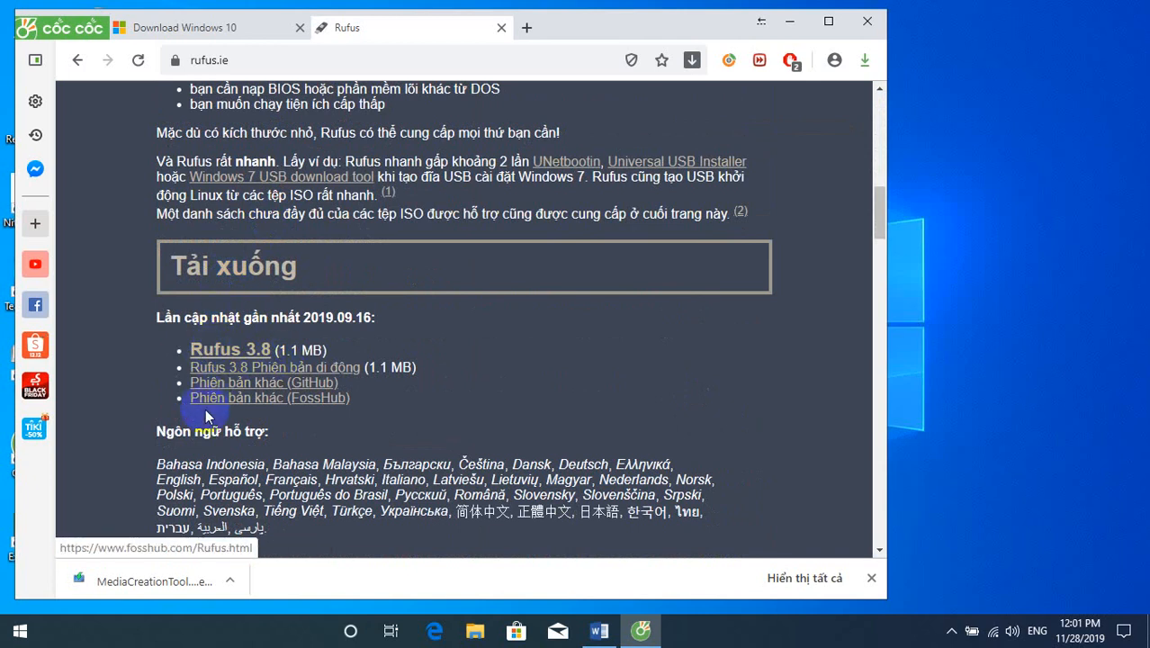
{"action": "scroll", "coordinate": [308, 333], "scroll_direction": "down", "scroll_amount": 1}
{"action": "scroll", "coordinate": [309, 333], "scroll_direction": "down", "scroll_amount": 6}
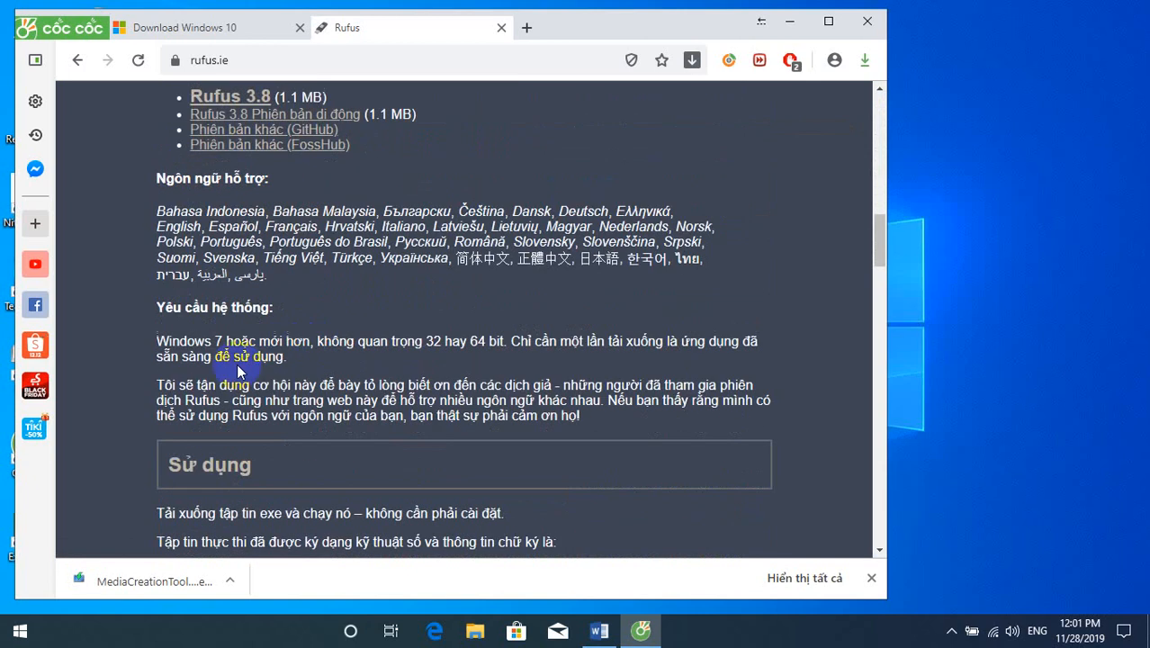
{"action": "scroll", "coordinate": [236, 392], "scroll_direction": "up", "scroll_amount": 4}
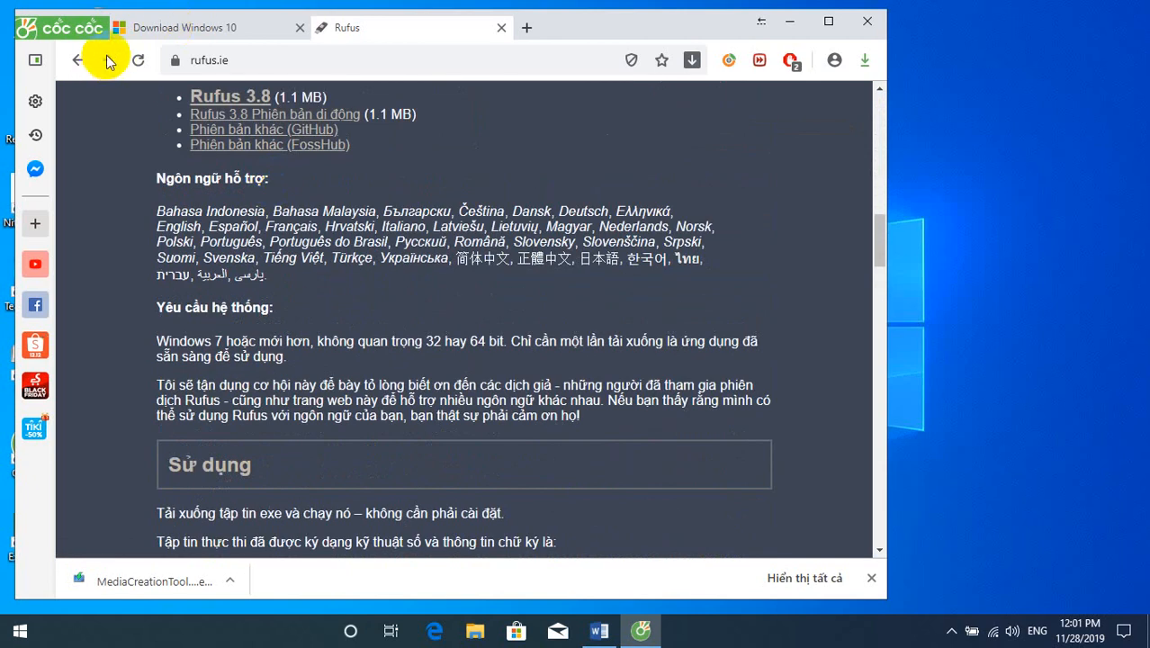
{"action": "left_click", "coordinate": [78, 61]}
Download Rufus 3.8.1580 from the taimienphi.vn search result using the Link File 1 server
{"action": "scroll", "coordinate": [243, 288], "scroll_direction": "down", "scroll_amount": 1}
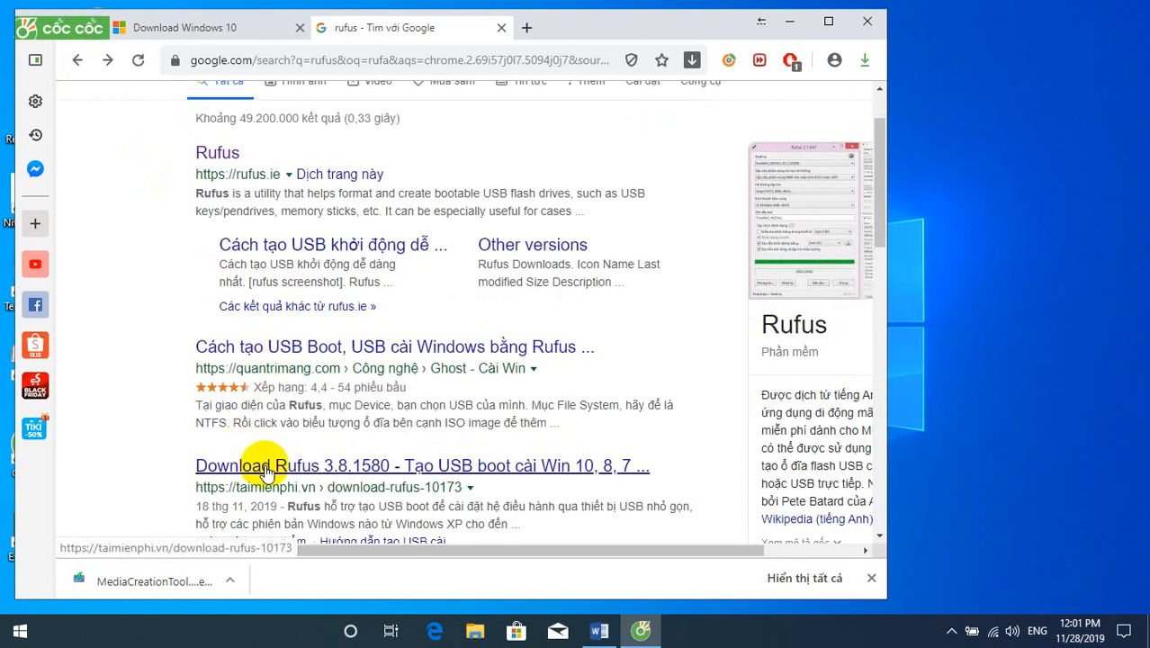
{"action": "left_click", "coordinate": [270, 466]}
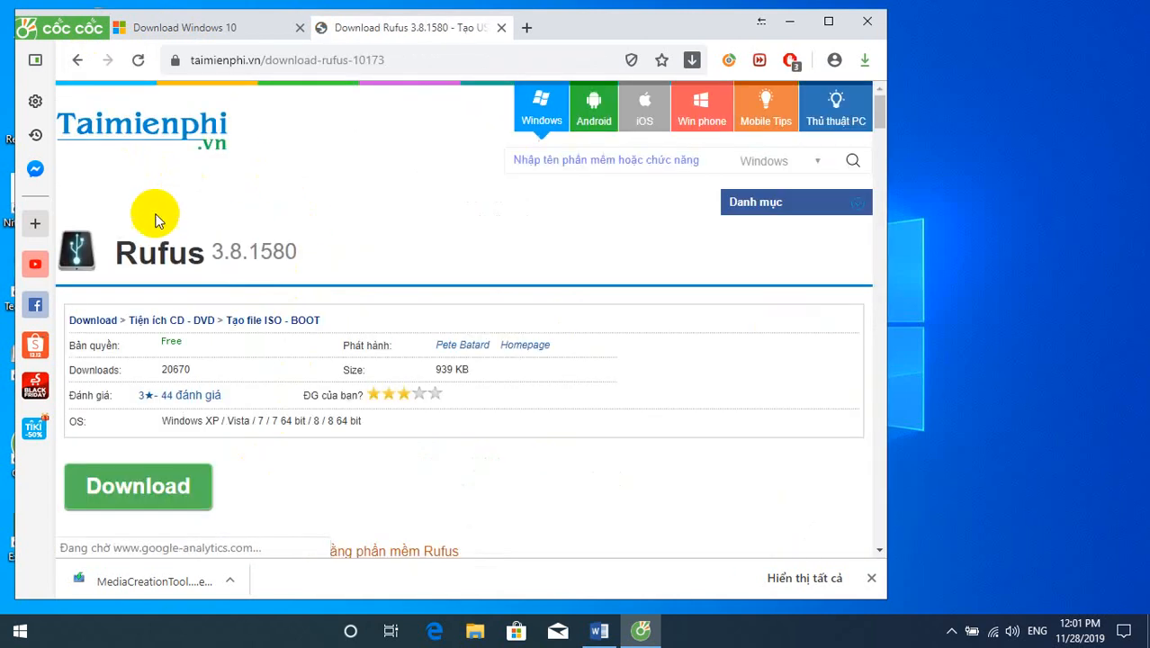
{"action": "left_click", "coordinate": [140, 488]}
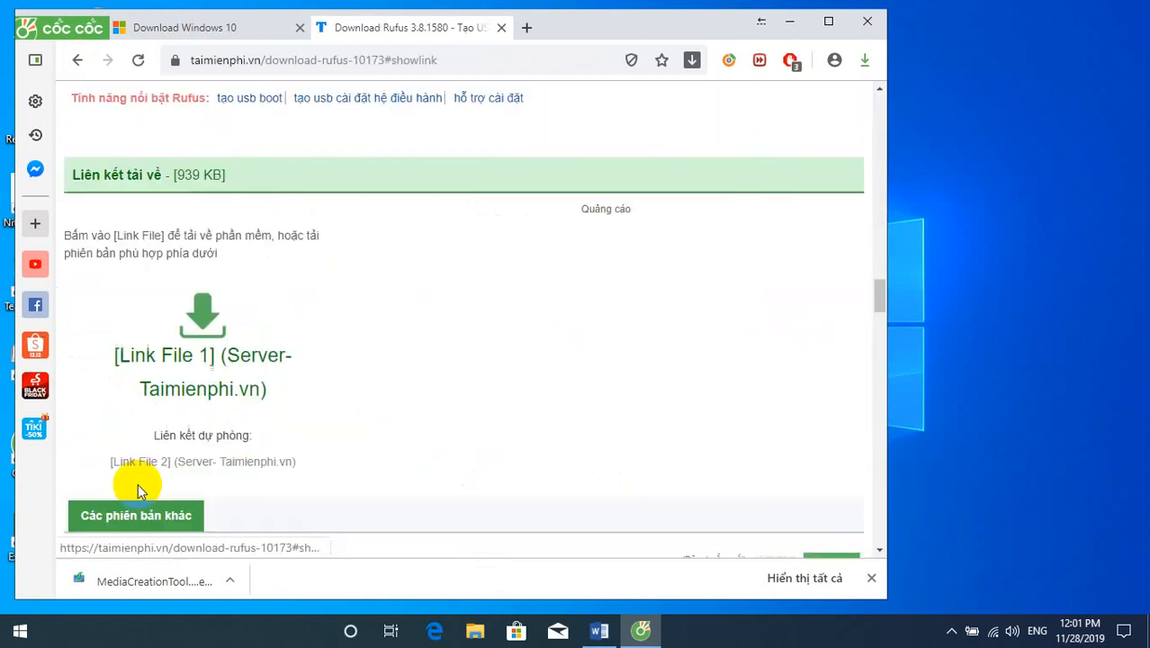
{"action": "left_click", "coordinate": [200, 328]}
{"action": "scroll", "coordinate": [201, 350], "scroll_direction": "down", "scroll_amount": 3}
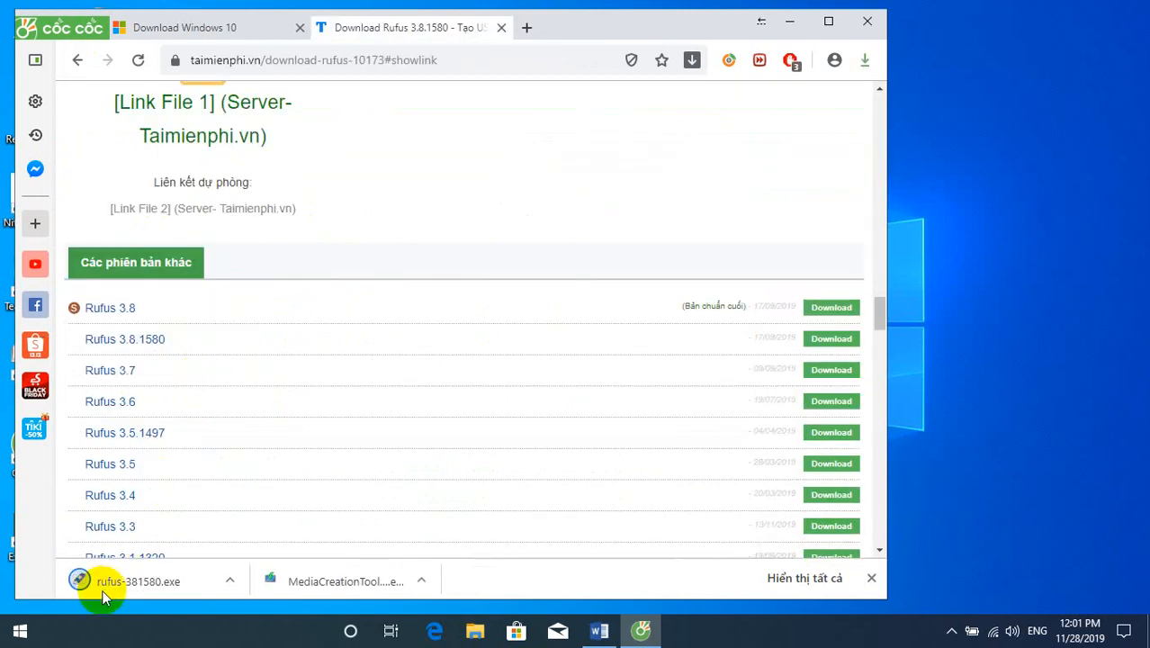
Minimize the browser and open the Downloads folder from This PC
{"action": "left_click", "coordinate": [792, 23]}
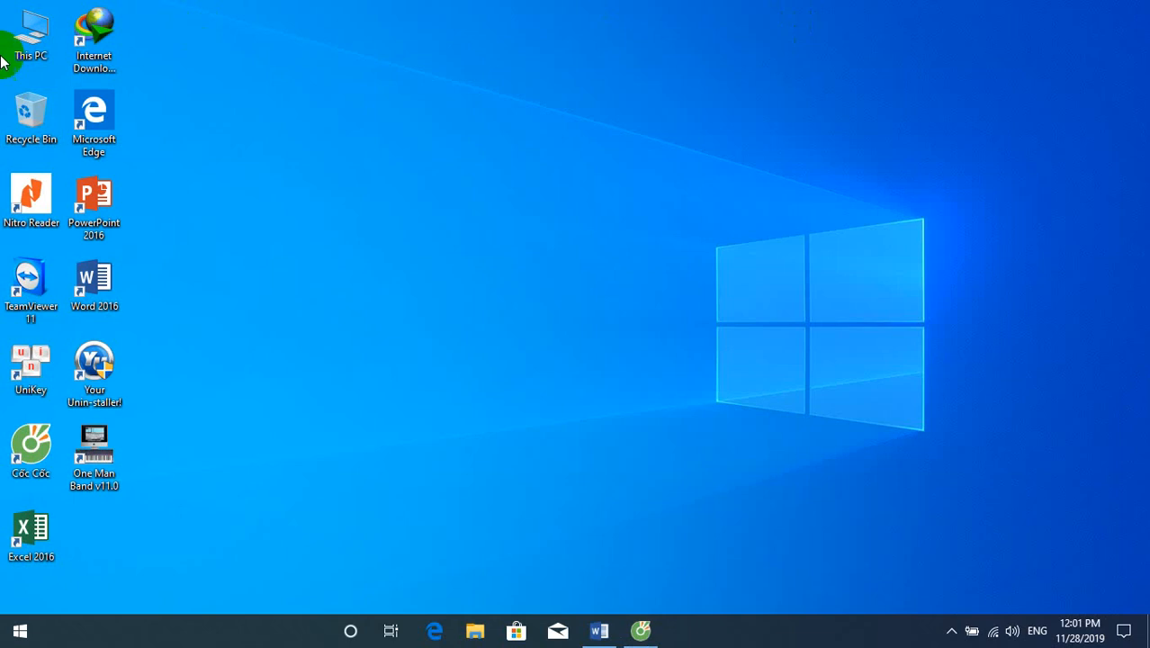
{"action": "double_click", "coordinate": [31, 29]}
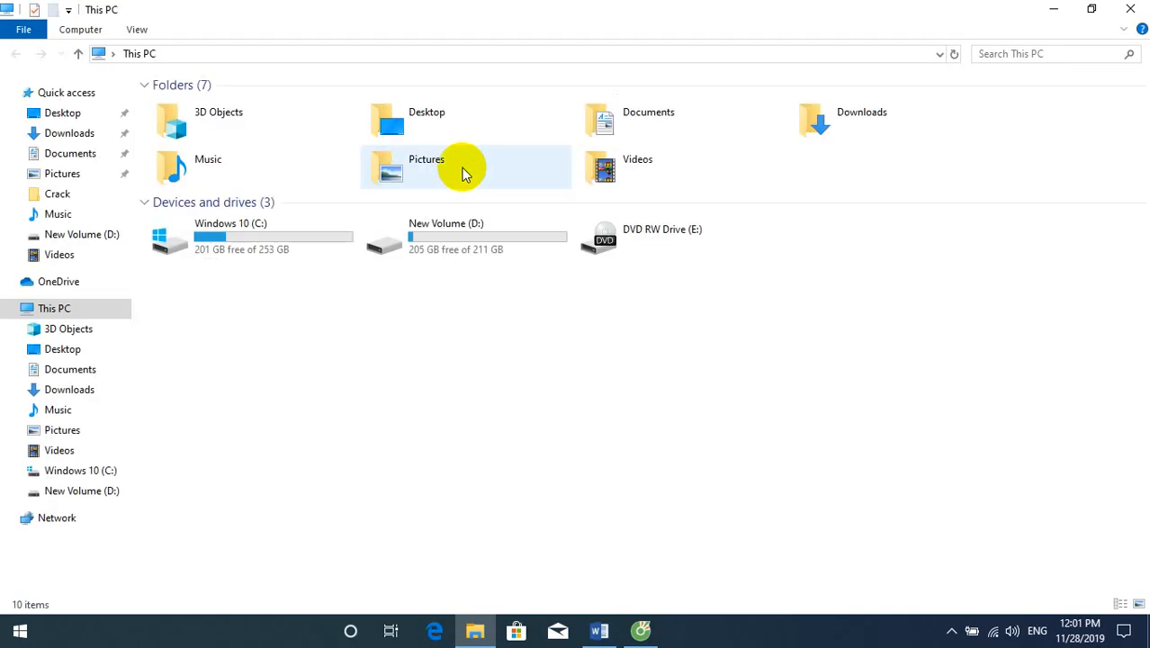
{"action": "double_click", "coordinate": [886, 120]}
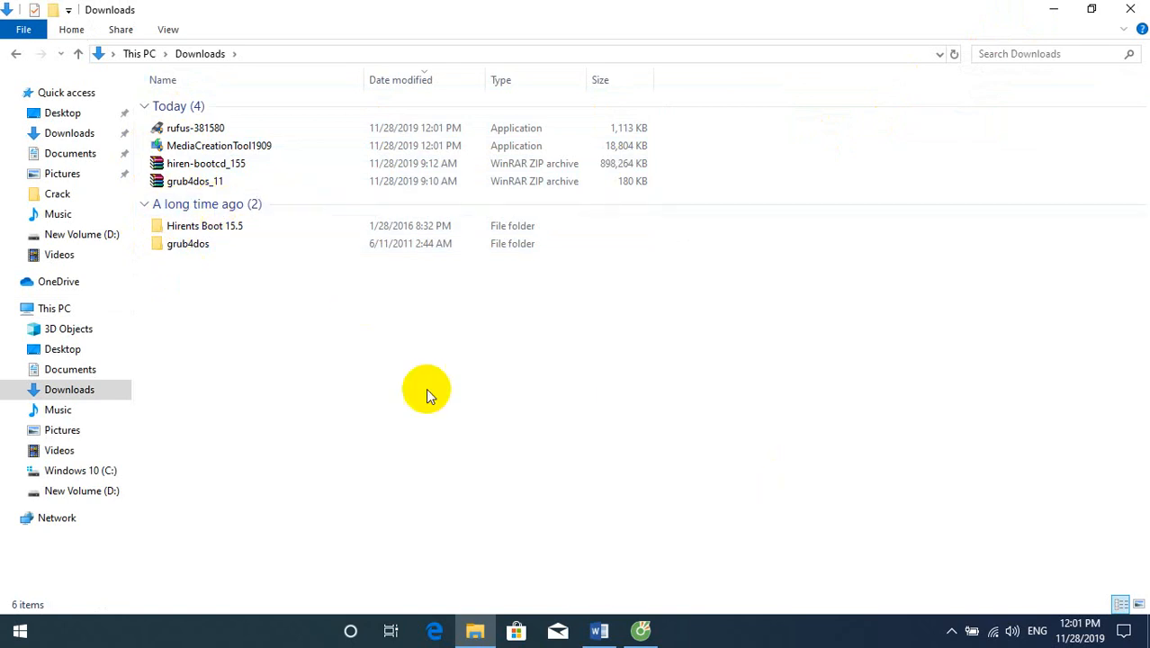
Examine the downloaded rufus-381580 and MediaCreationTool1909 files in the Downloads folder
{"action": "left_click", "coordinate": [181, 133]}
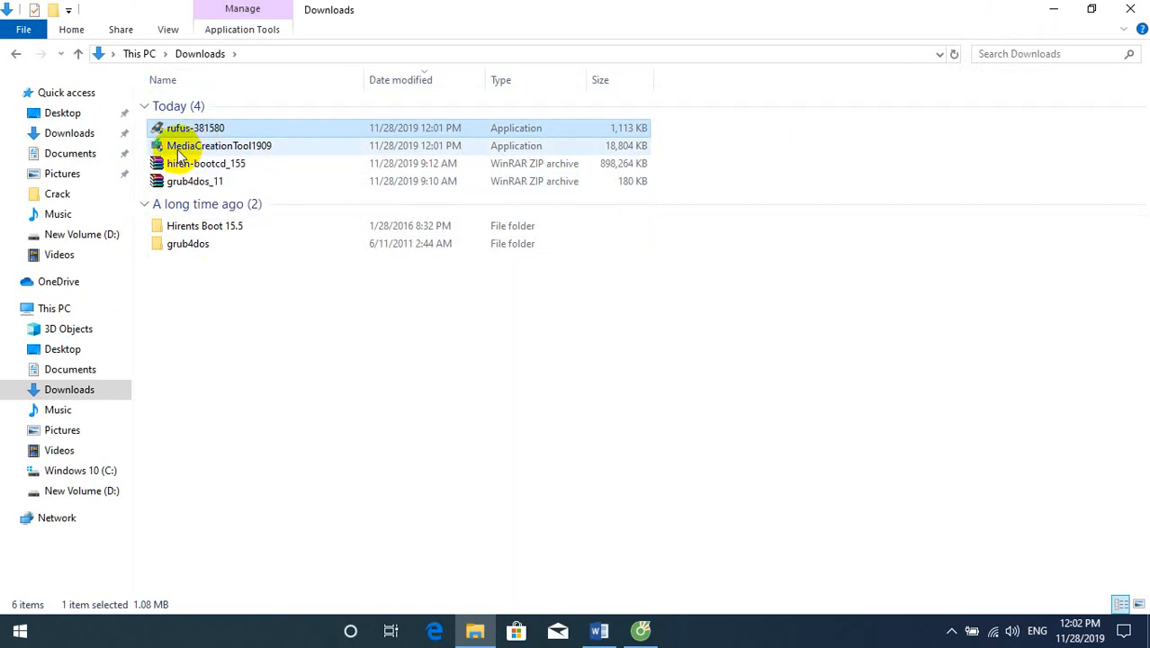
{"action": "left_click", "coordinate": [179, 150]}
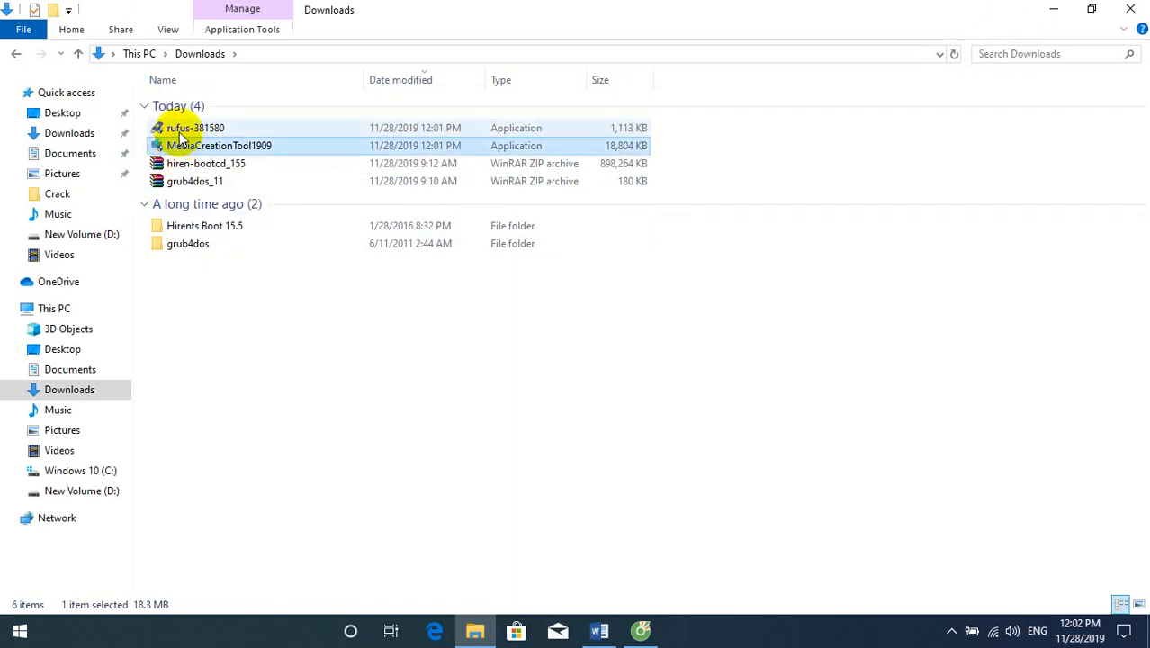
{"action": "left_click", "coordinate": [180, 131]}
{"action": "left_click", "coordinate": [182, 149]}
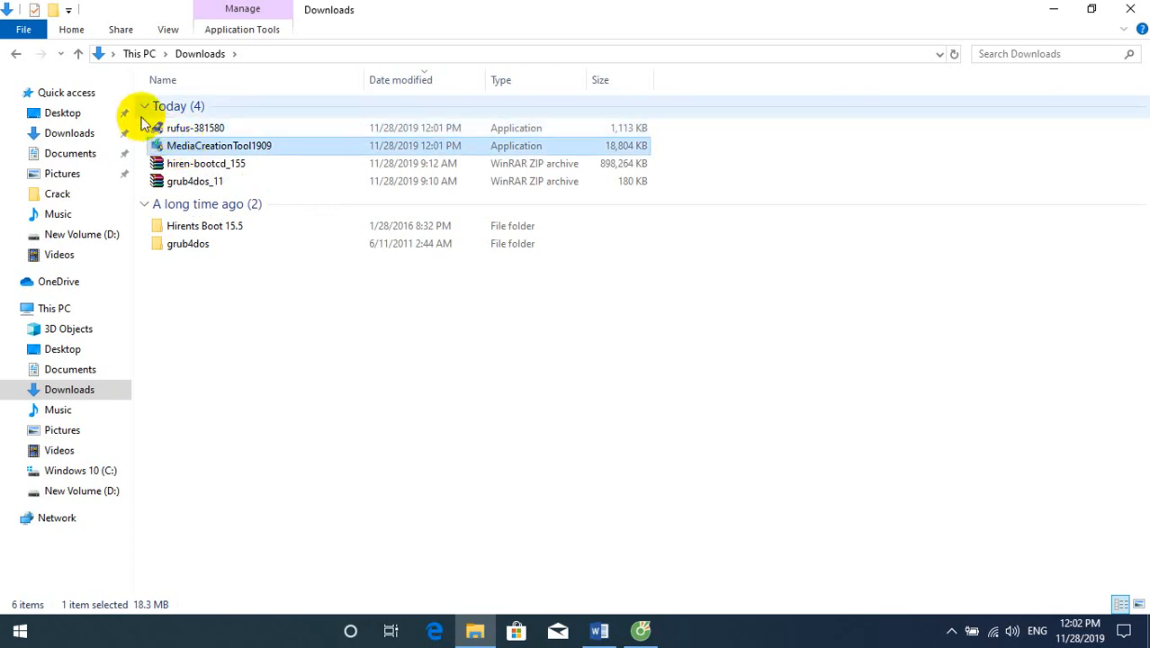
{"action": "left_click", "coordinate": [189, 135], "text": "ctrl"}
{"action": "left_click_drag", "start_coordinate": [216, 151], "coordinate": [180, 139]}
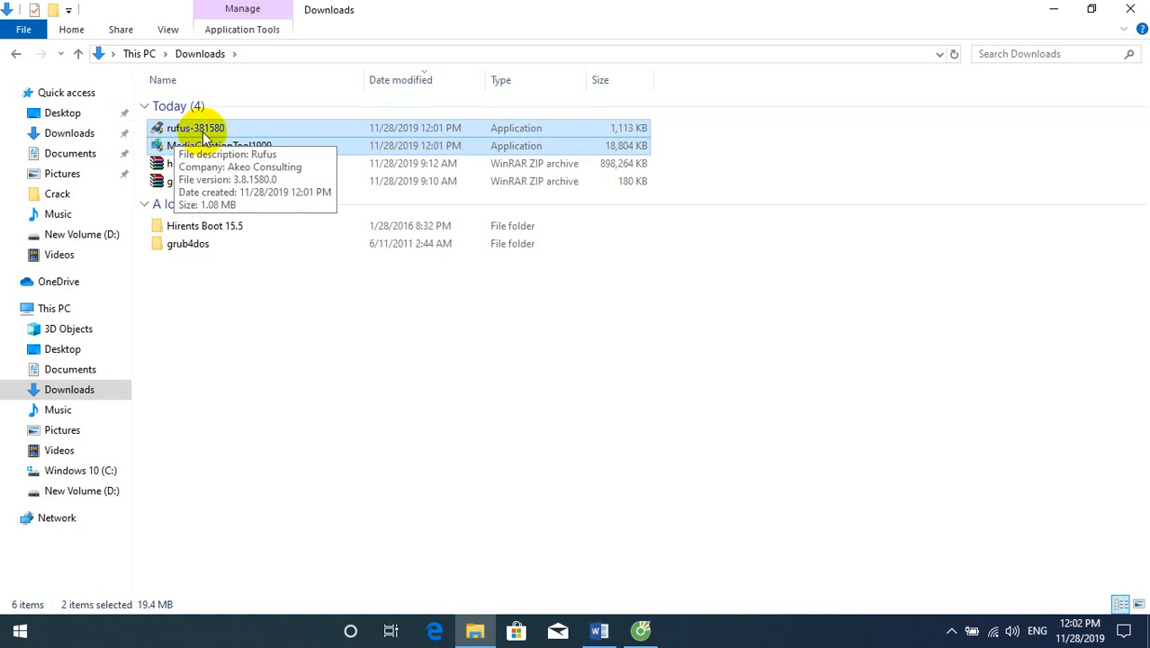
Run MediaCreationTool1909 as administrator and accept the license terms in Windows 10 Setup
{"action": "left_click", "coordinate": [177, 151]}
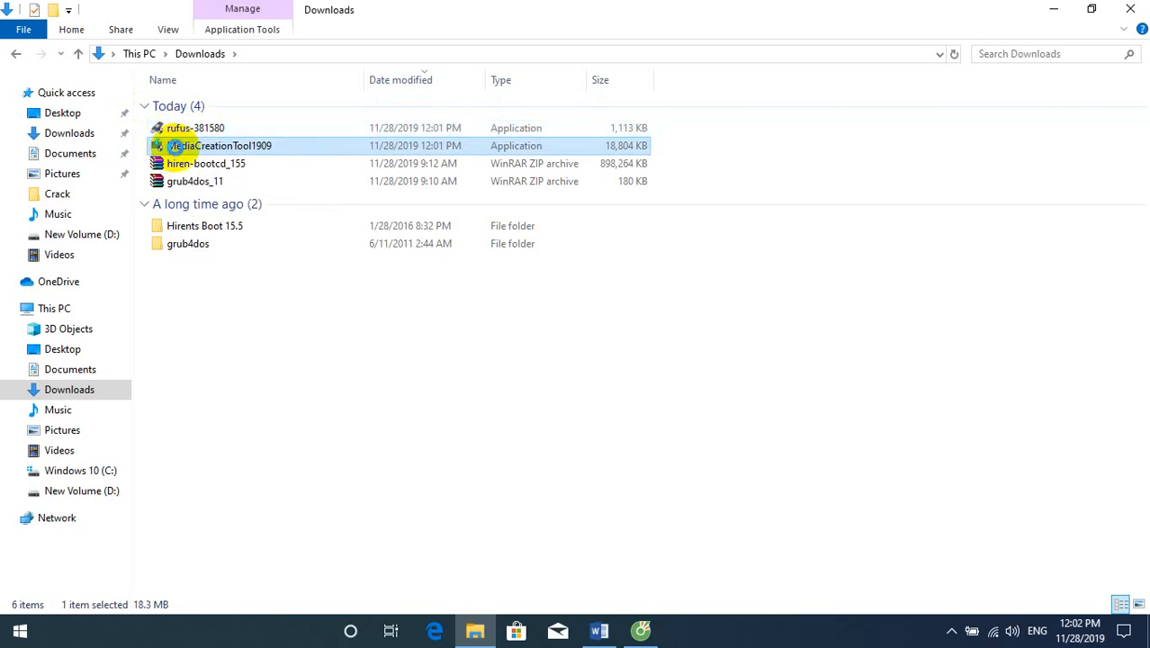
{"action": "right_click", "coordinate": [176, 151]}
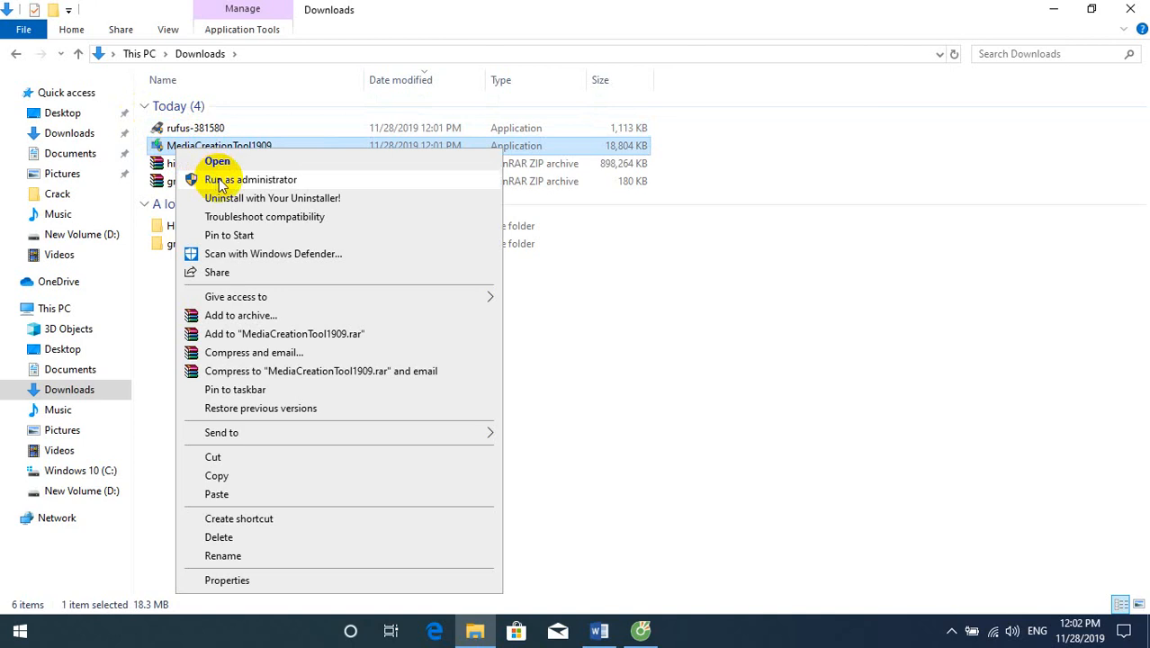
{"action": "left_click", "coordinate": [243, 180]}
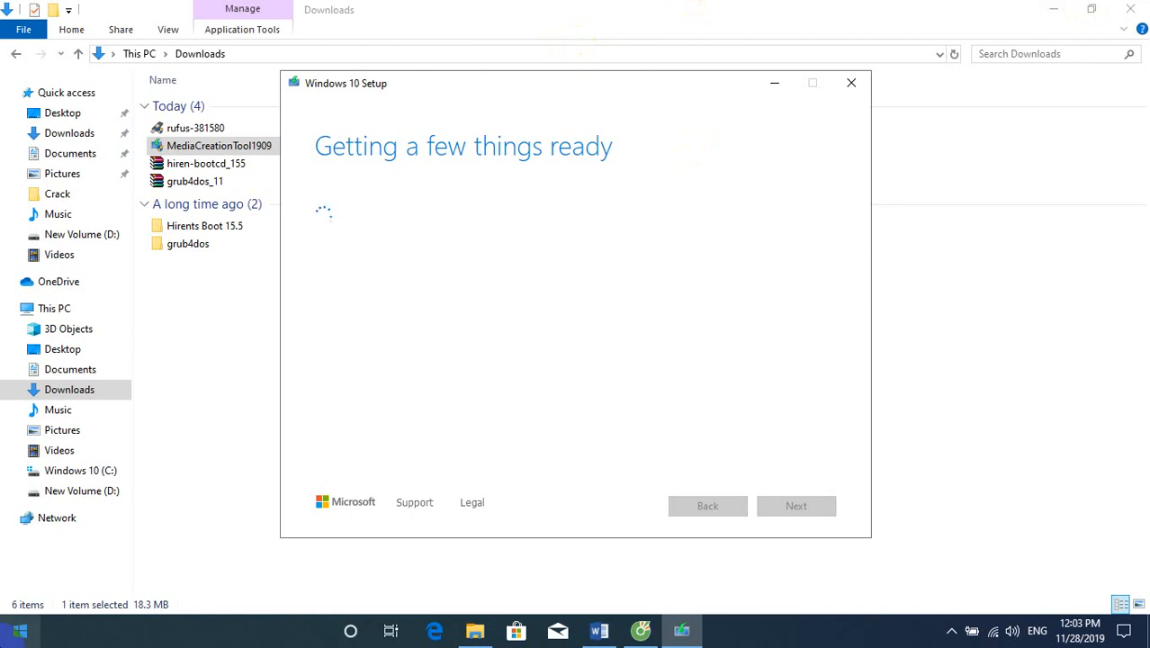
{"action": "left_click", "coordinate": [951, 630]}
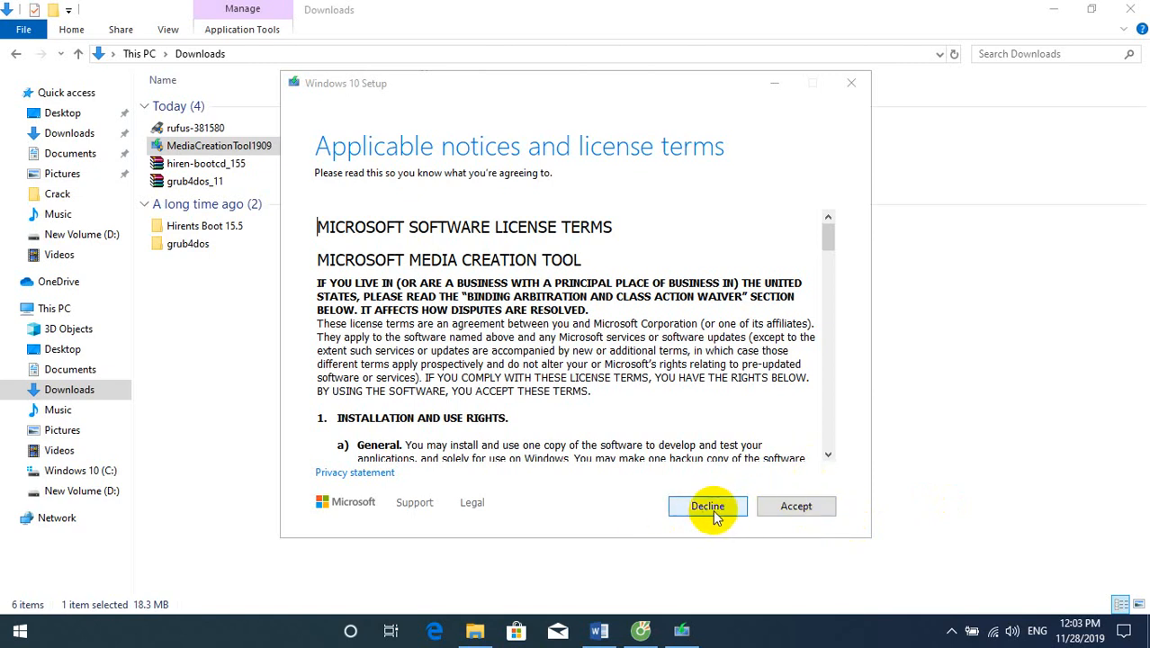
{"action": "left_click", "coordinate": [792, 506]}
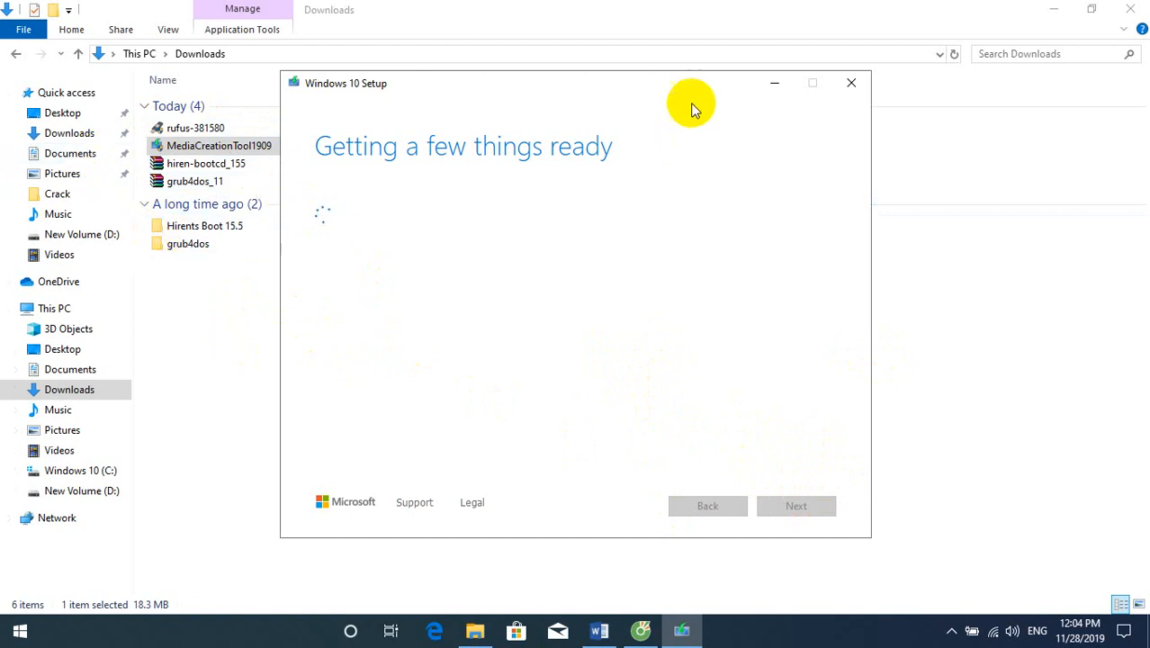
Quick-format the DLC-BOOT (F:) USB drive in This PC with the default FAT32 file system and close the format dialog
{"action": "left_click_drag", "start_coordinate": [603, 101], "coordinate": [665, 107]}
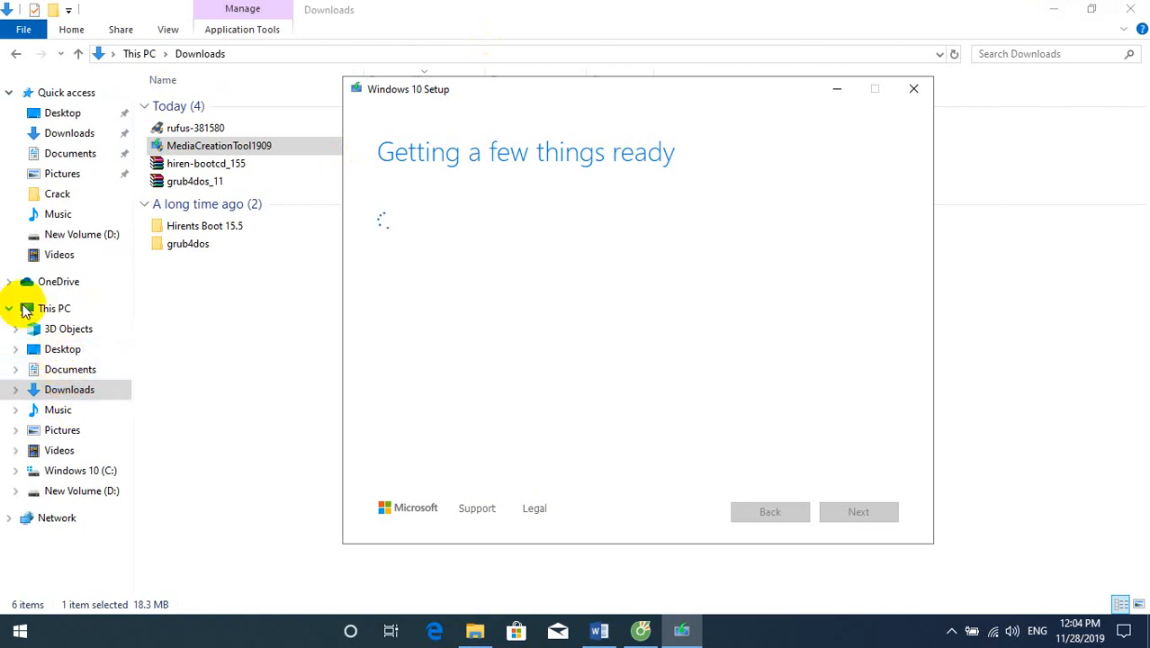
{"action": "left_click", "coordinate": [59, 309]}
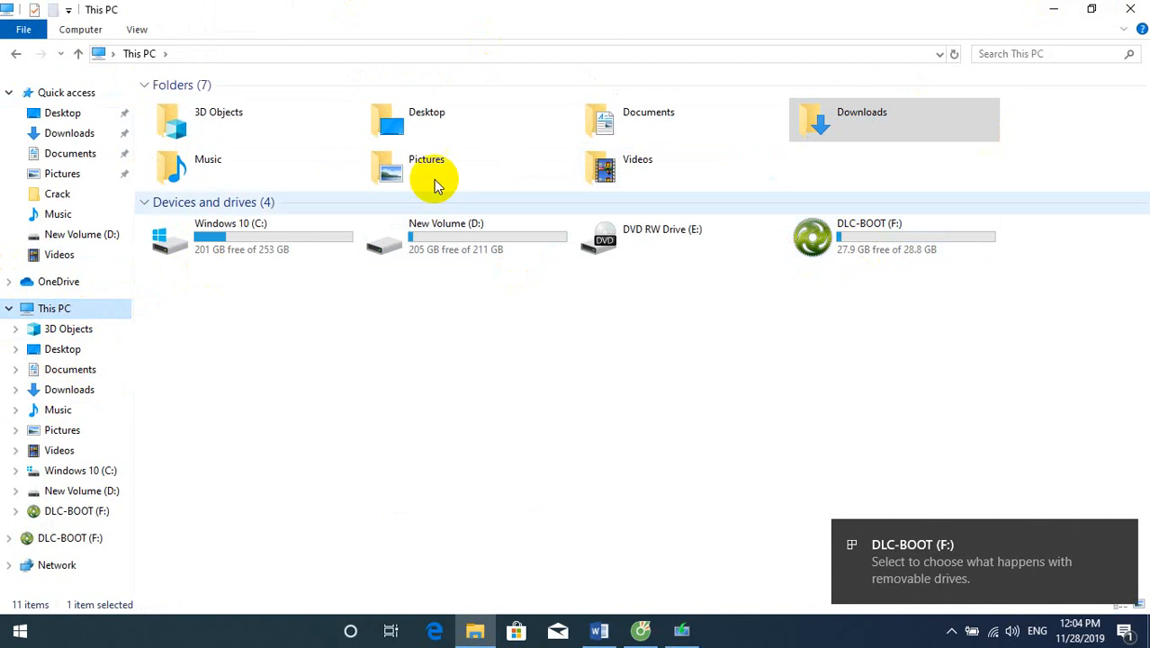
{"action": "right_click", "coordinate": [833, 241]}
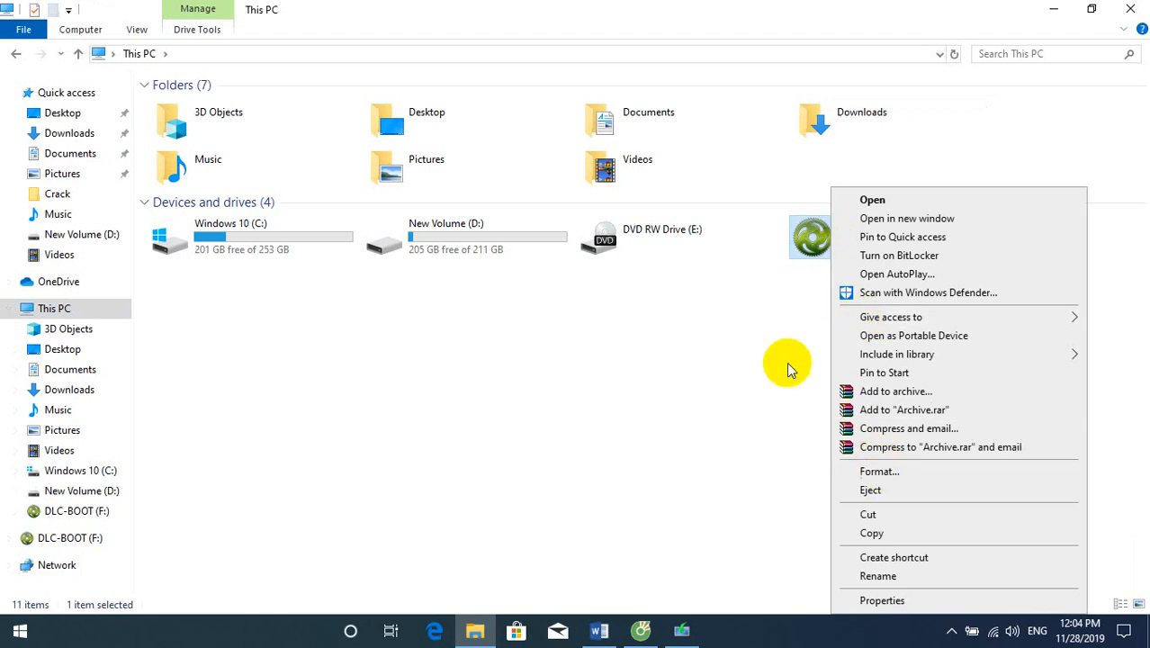
{"action": "left_click", "coordinate": [775, 329]}
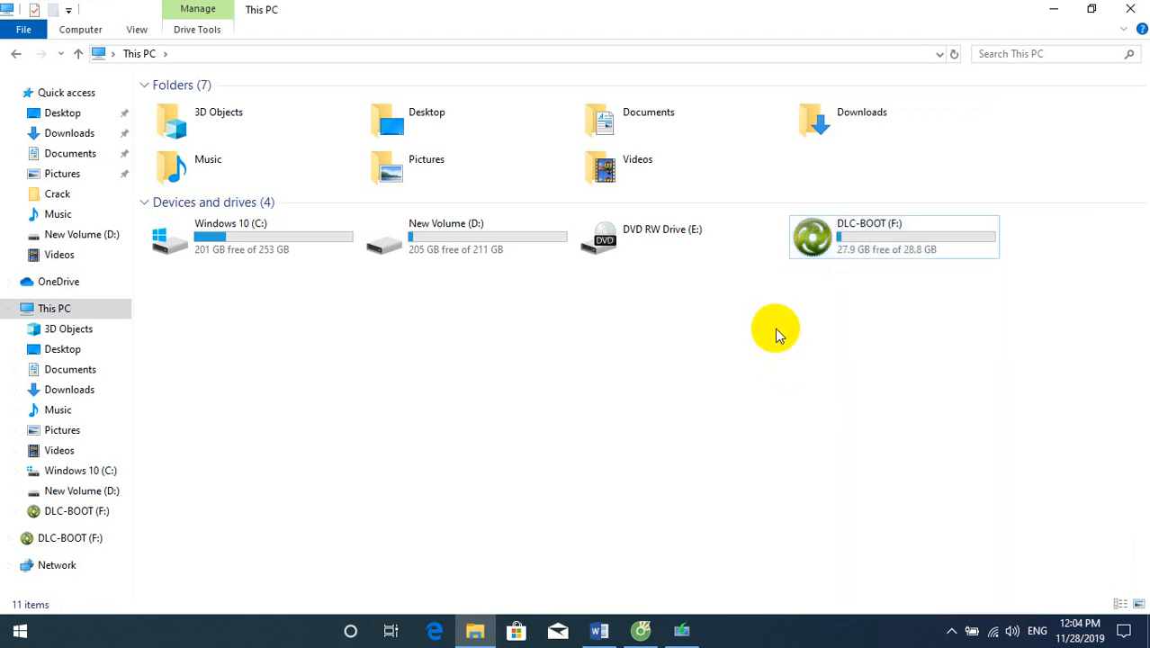
{"action": "right_click", "coordinate": [842, 241]}
{"action": "left_click", "coordinate": [896, 473]}
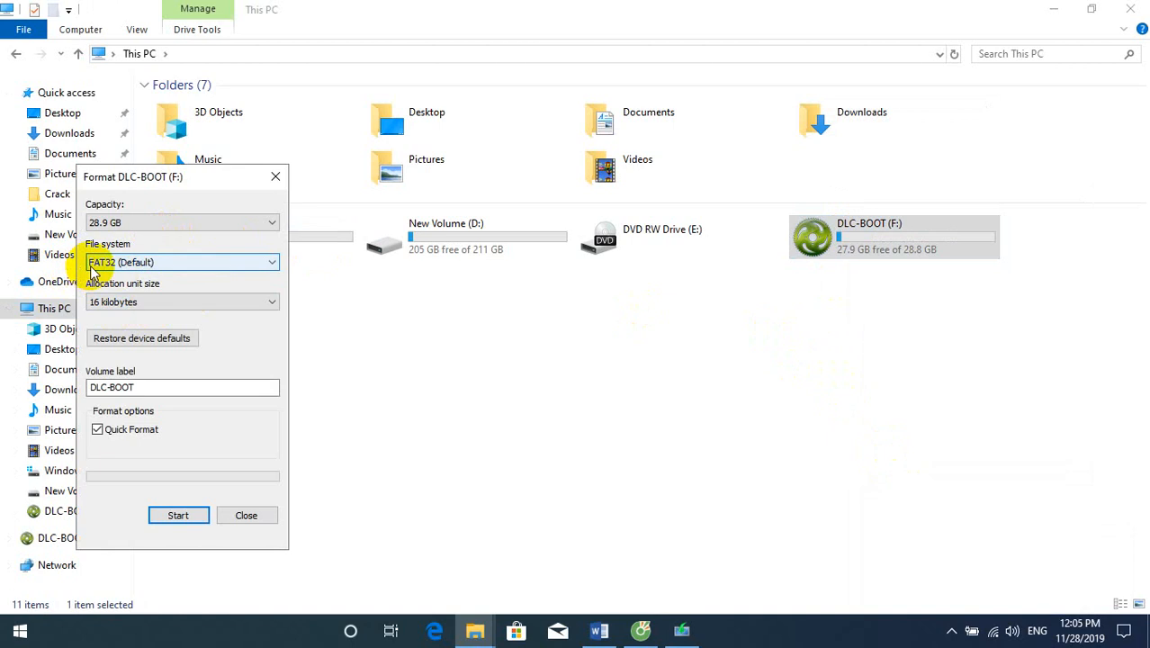
{"action": "left_click", "coordinate": [177, 528]}
{"action": "left_click", "coordinate": [590, 322]}
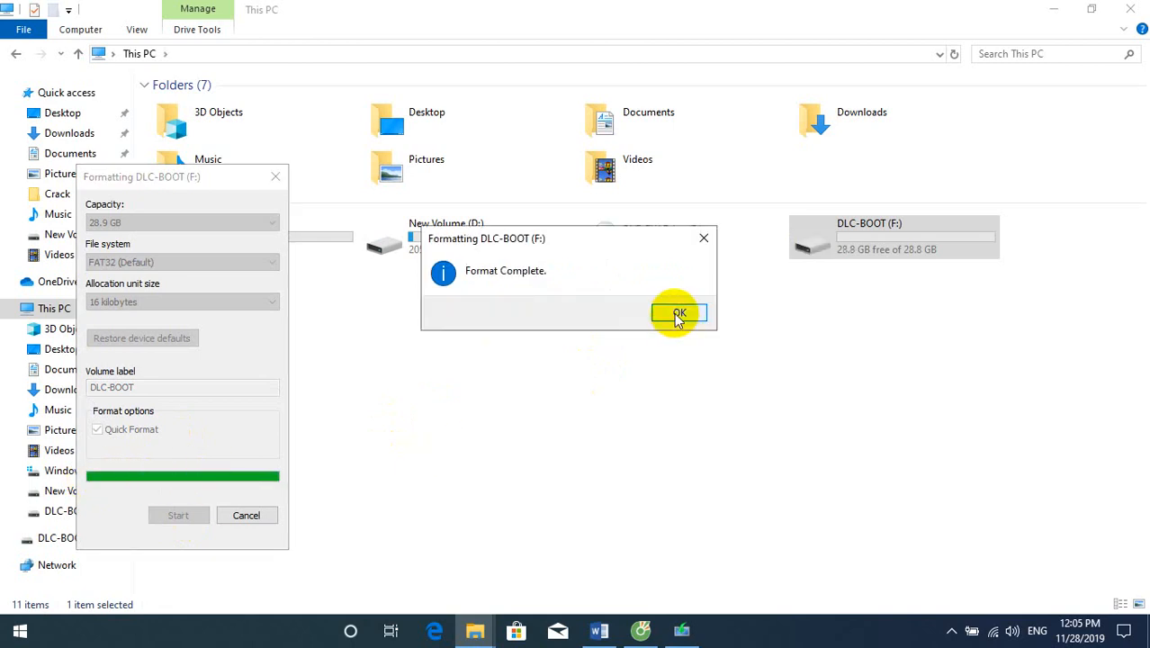
{"action": "left_click", "coordinate": [675, 313]}
{"action": "left_click", "coordinate": [272, 179]}
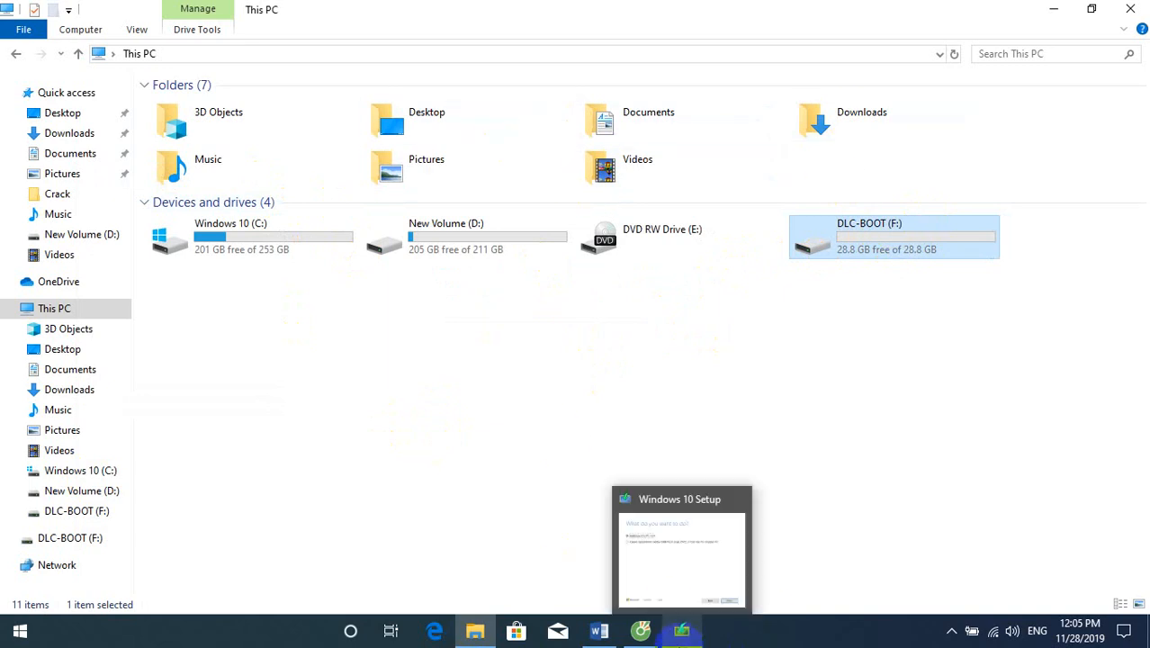
Return to Windows 10 Setup and choose to create installation media for another PC, continuing to the language, architecture and edition page
{"action": "left_click", "coordinate": [681, 631]}
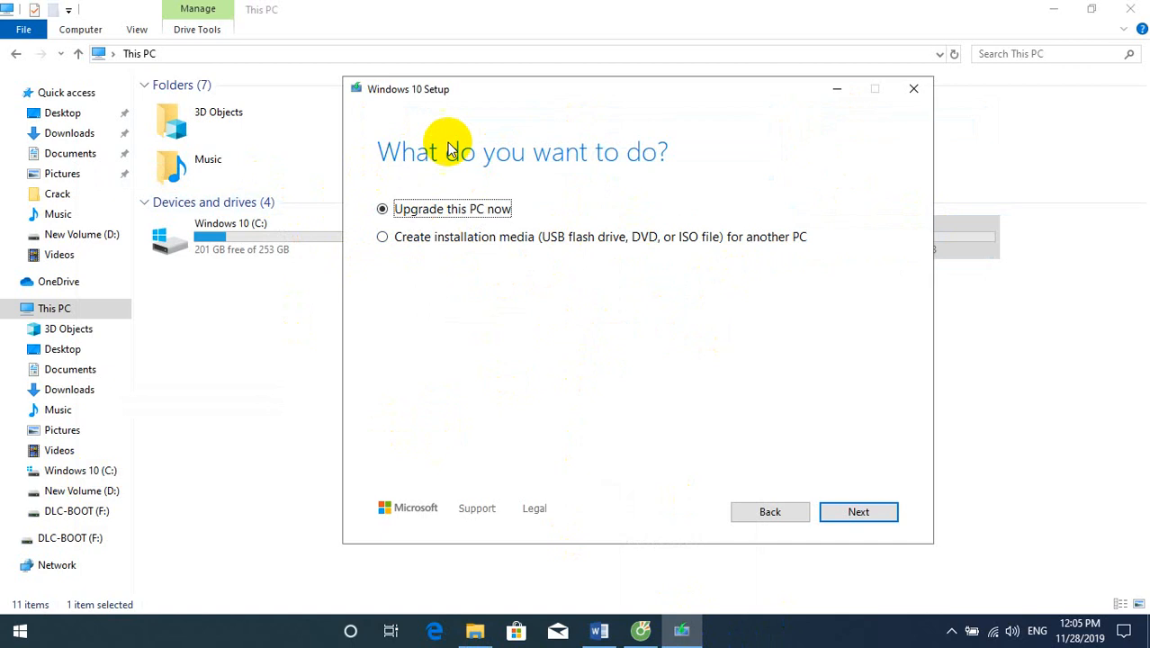
{"action": "left_click", "coordinate": [384, 238]}
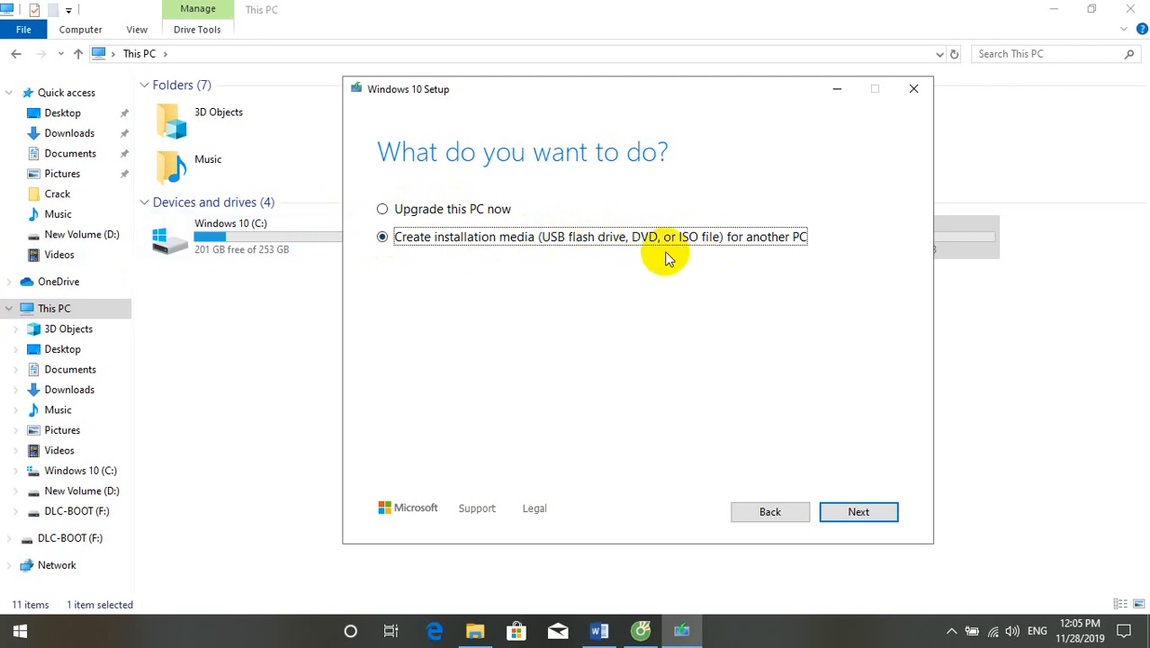
{"action": "left_click", "coordinate": [854, 515]}
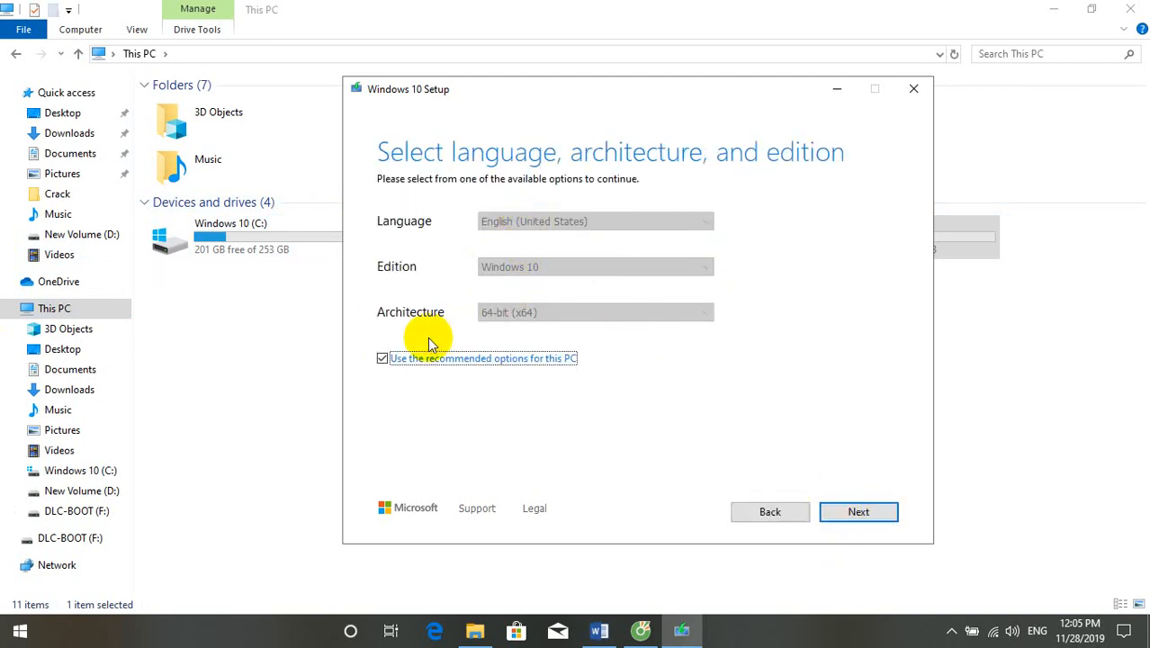
Turn off the recommended options and choose English (United States), Windows 10 and the 64-bit (x64) architecture
{"action": "left_click", "coordinate": [382, 359]}
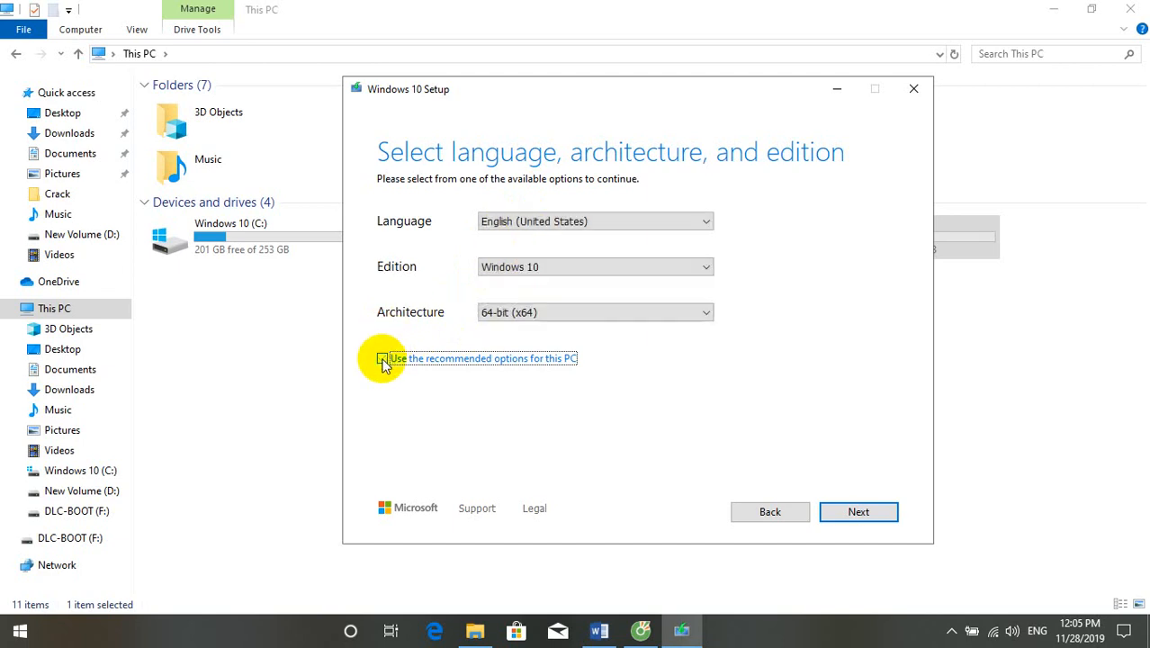
{"action": "left_click", "coordinate": [558, 230]}
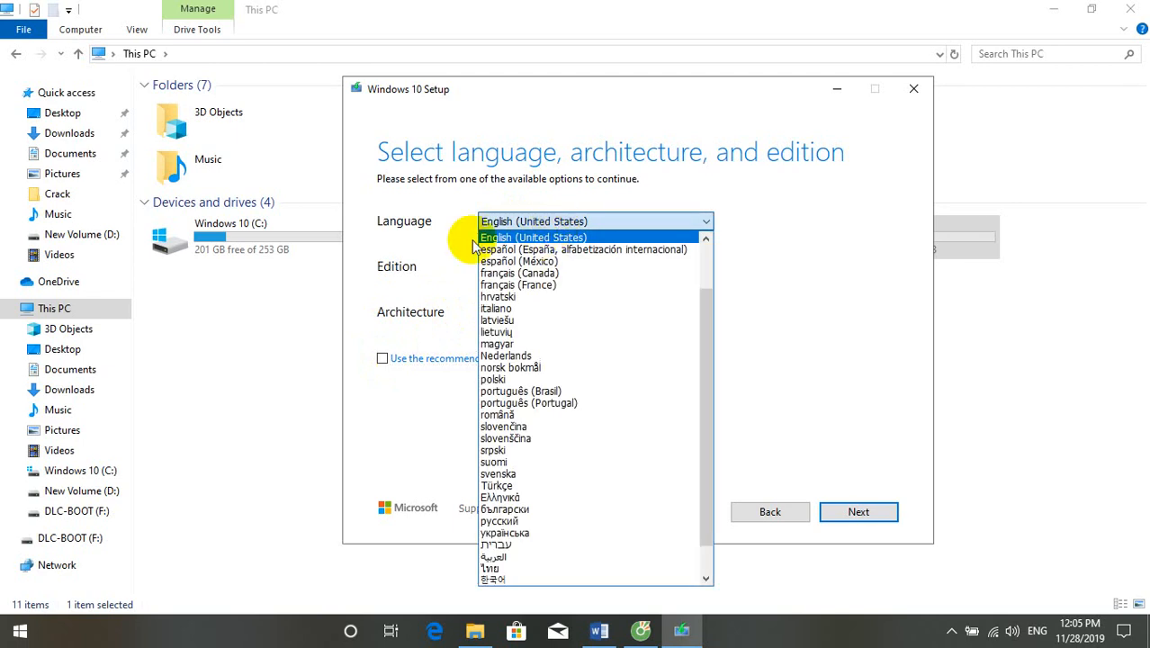
{"action": "left_click", "coordinate": [529, 226]}
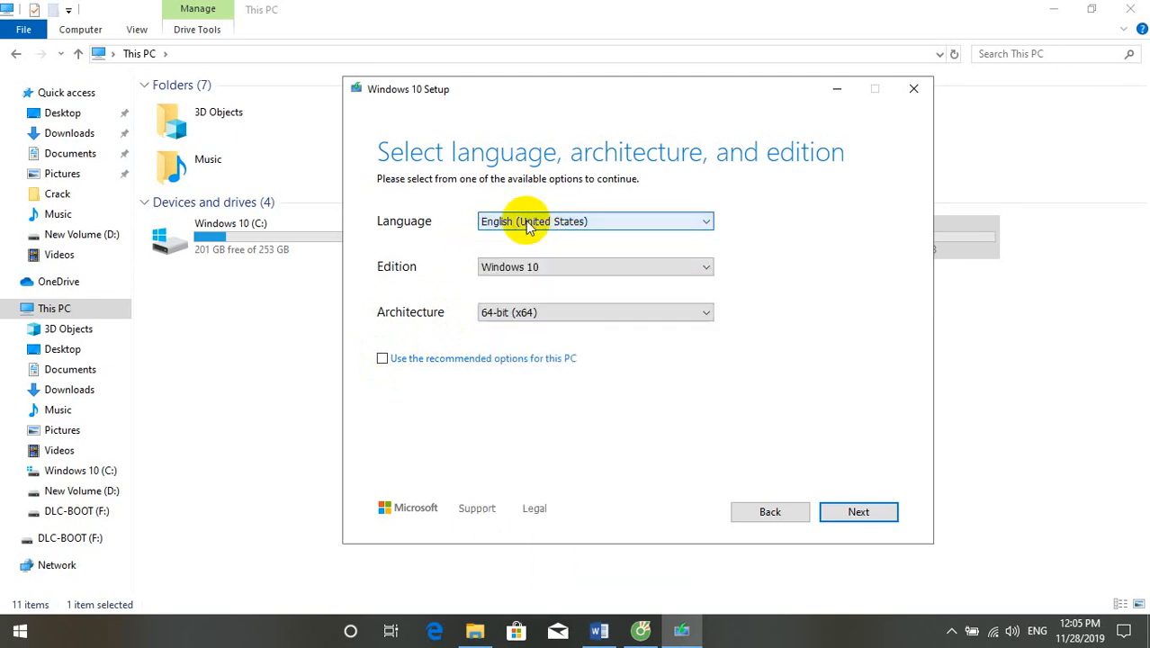
{"action": "left_click", "coordinate": [585, 269]}
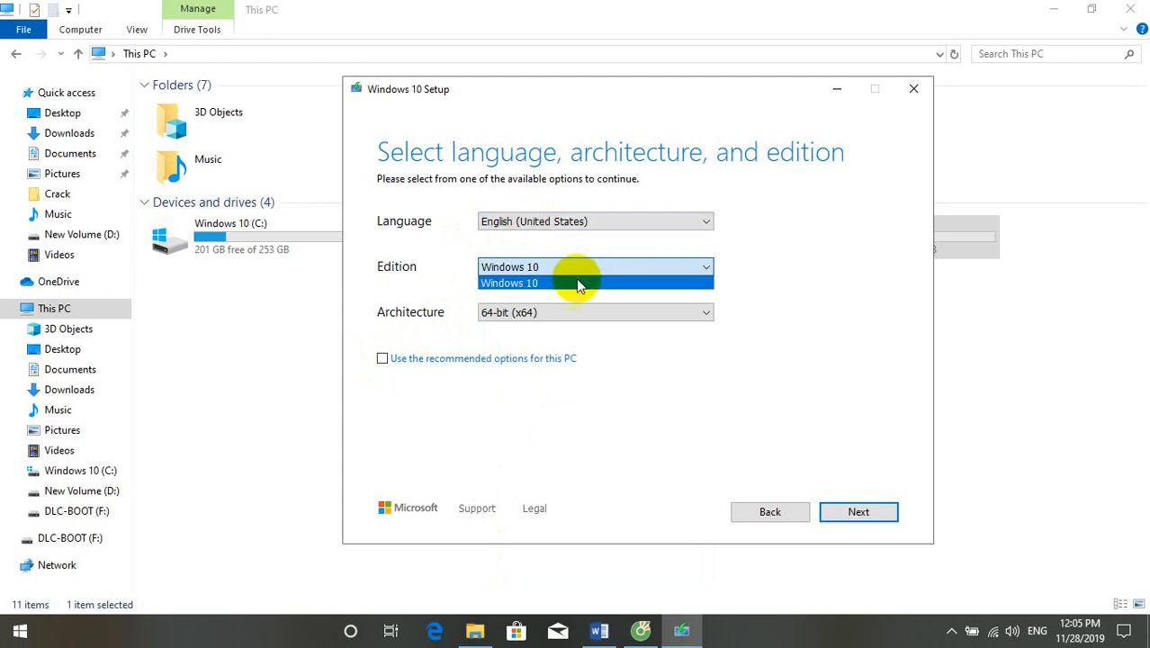
{"action": "left_click", "coordinate": [567, 283]}
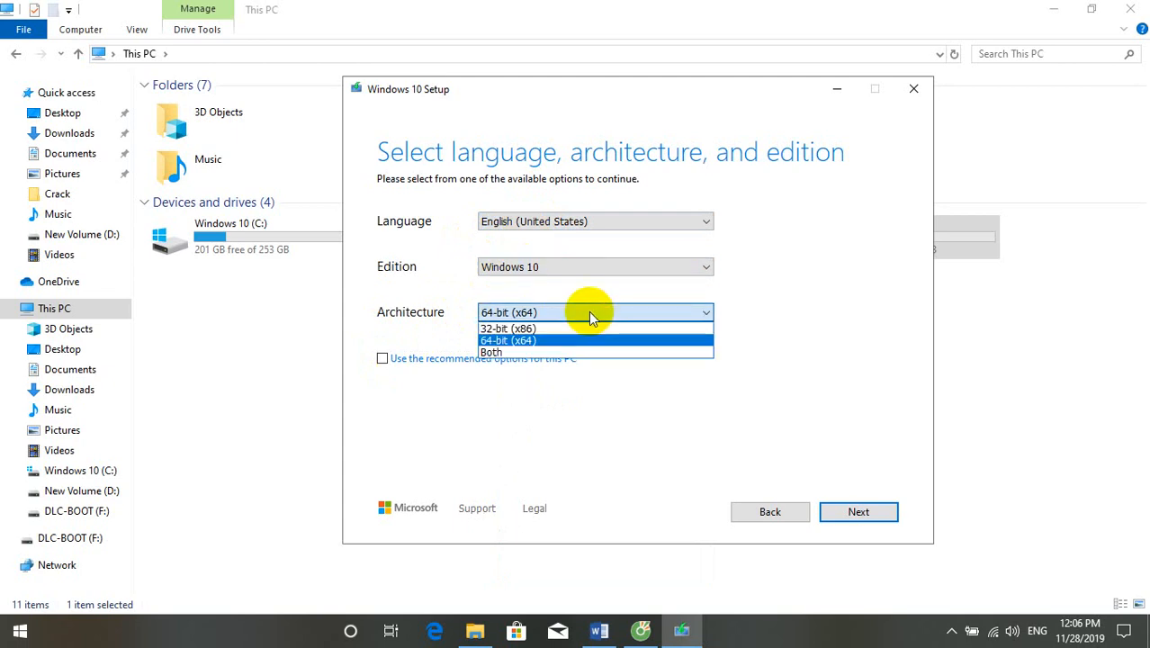
{"action": "left_click", "coordinate": [495, 351]}
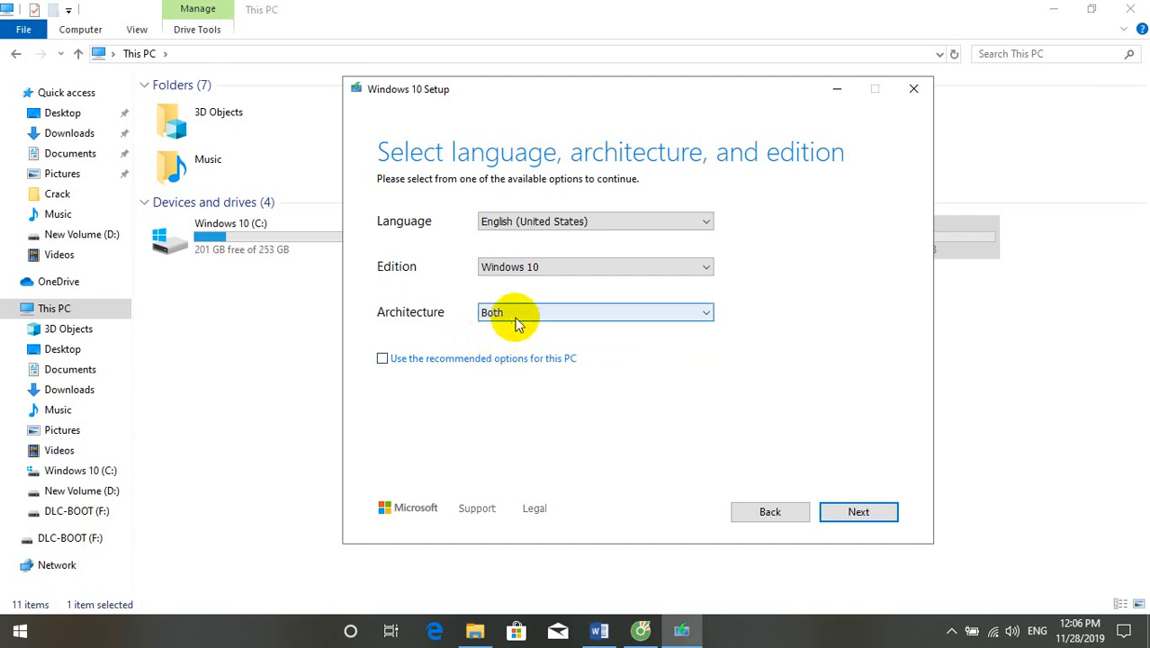
{"action": "left_click", "coordinate": [523, 311]}
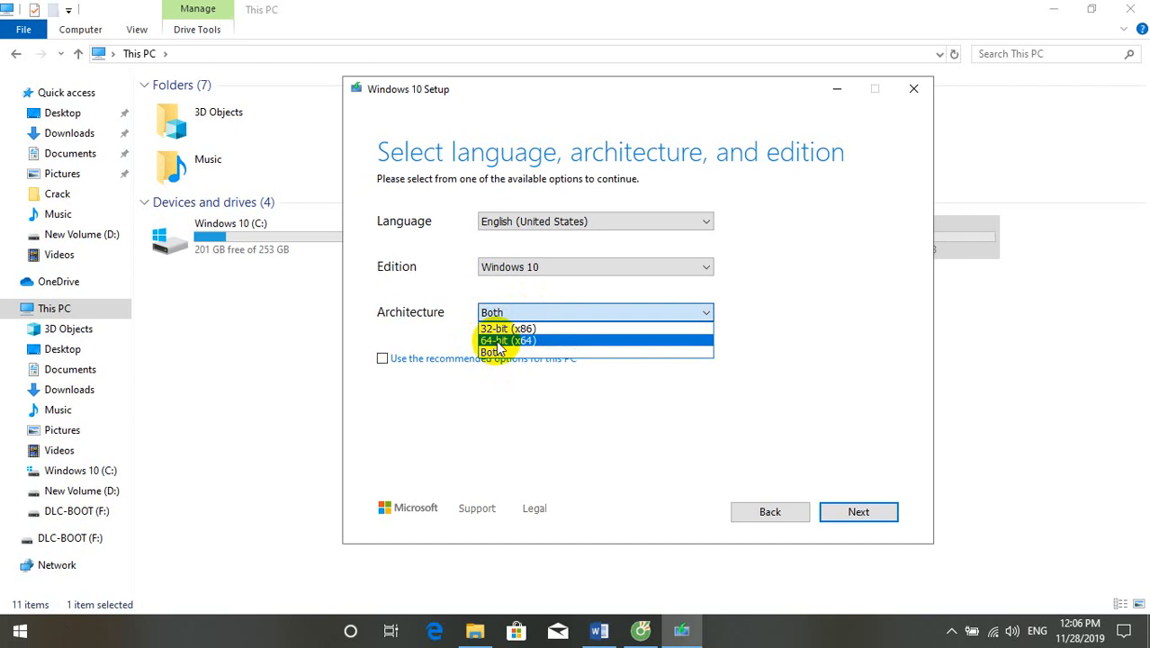
{"action": "left_click", "coordinate": [497, 342]}
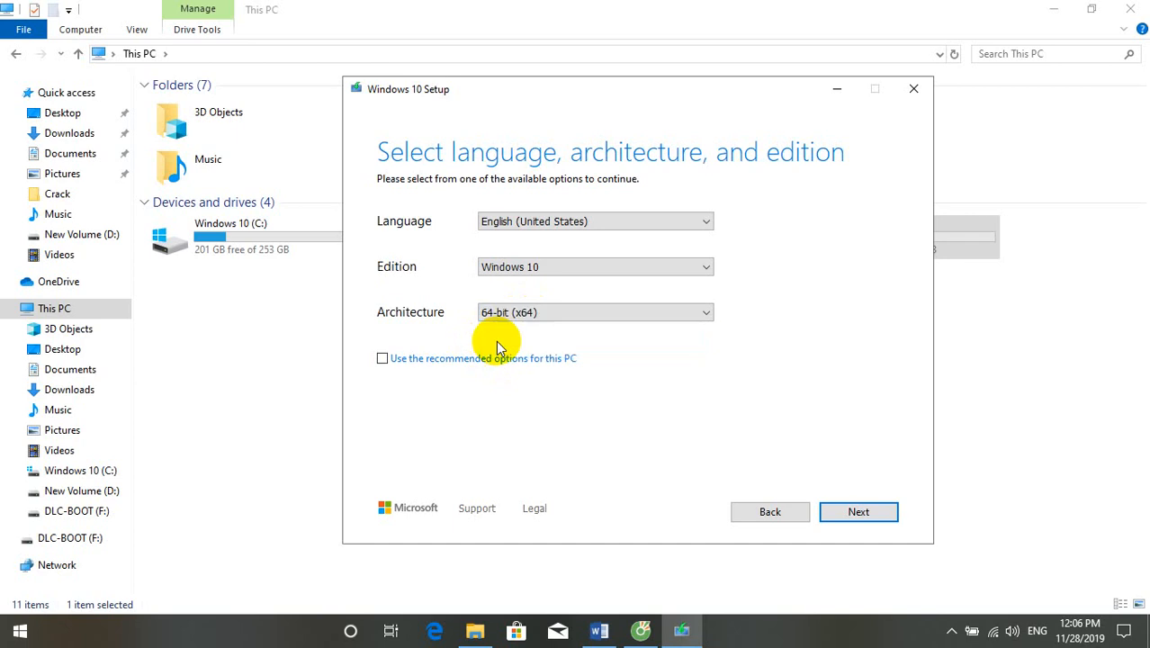
Minimize the open windows, check the computer's system type in the This PC properties, and close the System window
{"action": "left_click", "coordinate": [835, 92]}
{"action": "left_click", "coordinate": [1053, 9]}
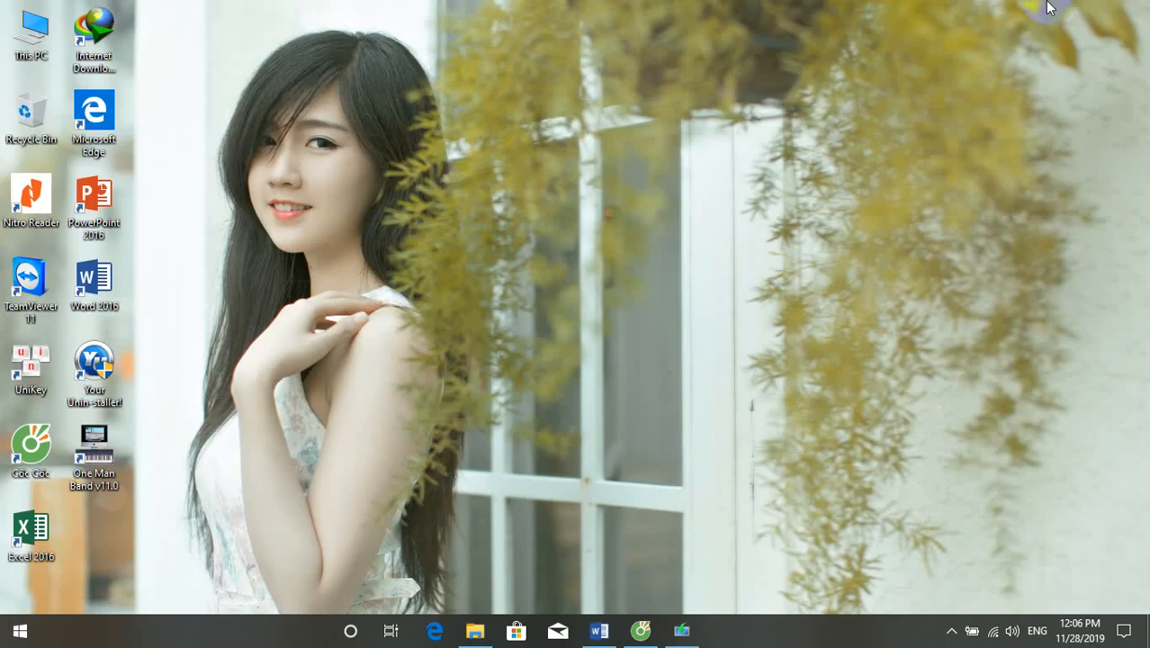
{"action": "left_click", "coordinate": [20, 34]}
{"action": "right_click", "coordinate": [20, 34]}
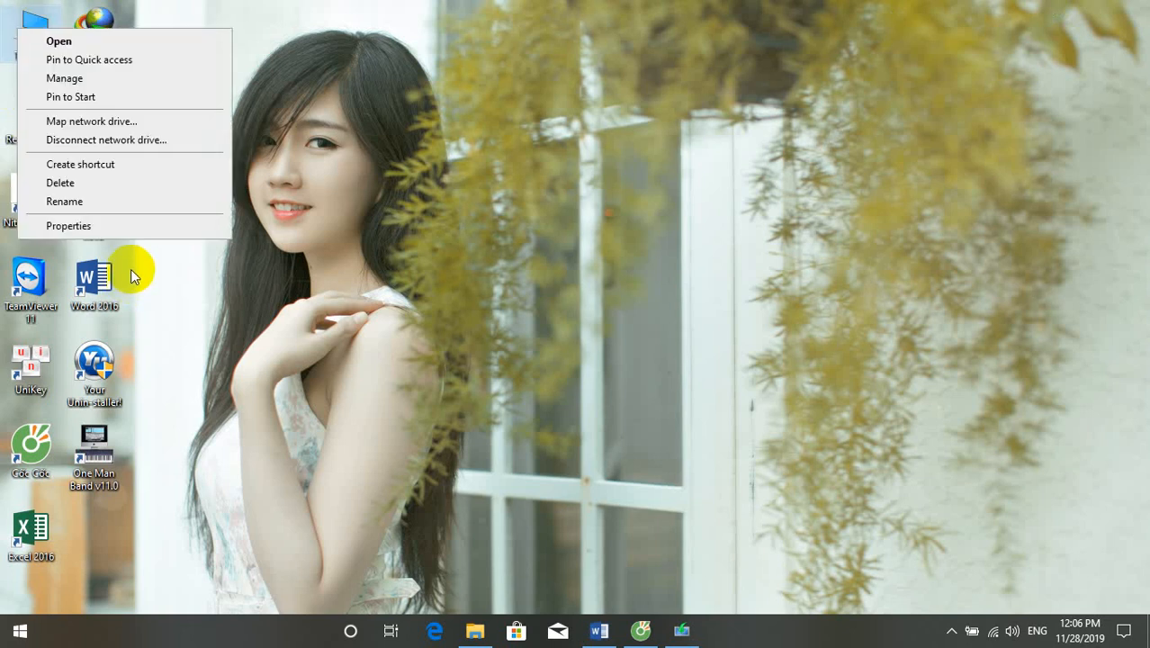
{"action": "left_click", "coordinate": [68, 226]}
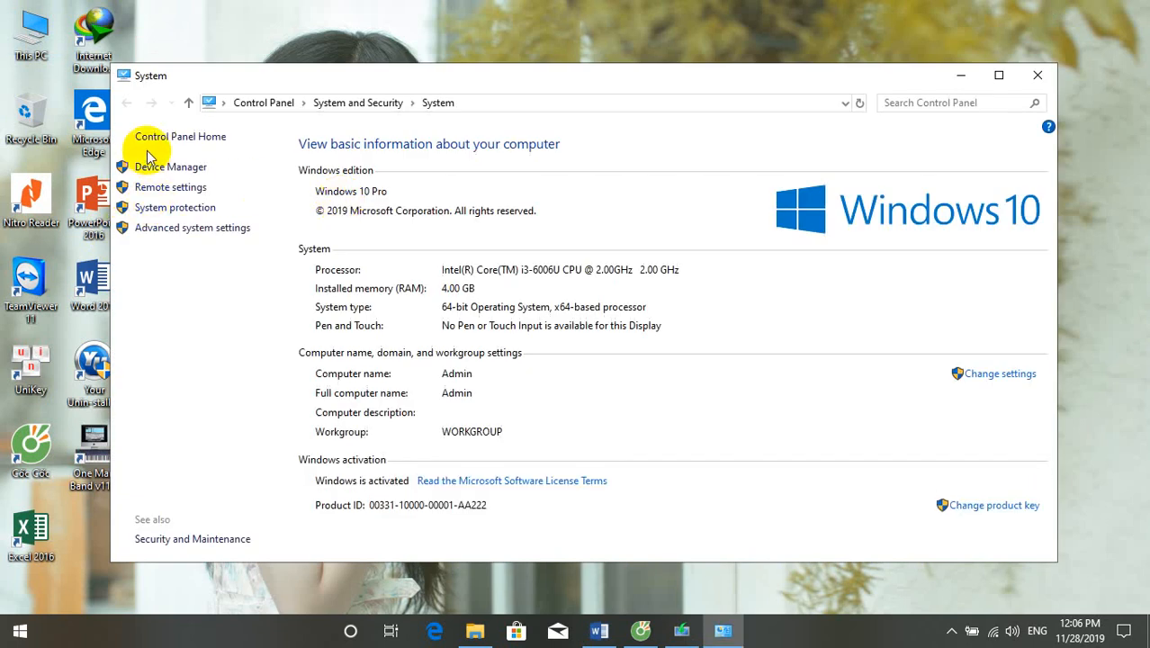
{"action": "left_click", "coordinate": [454, 306]}
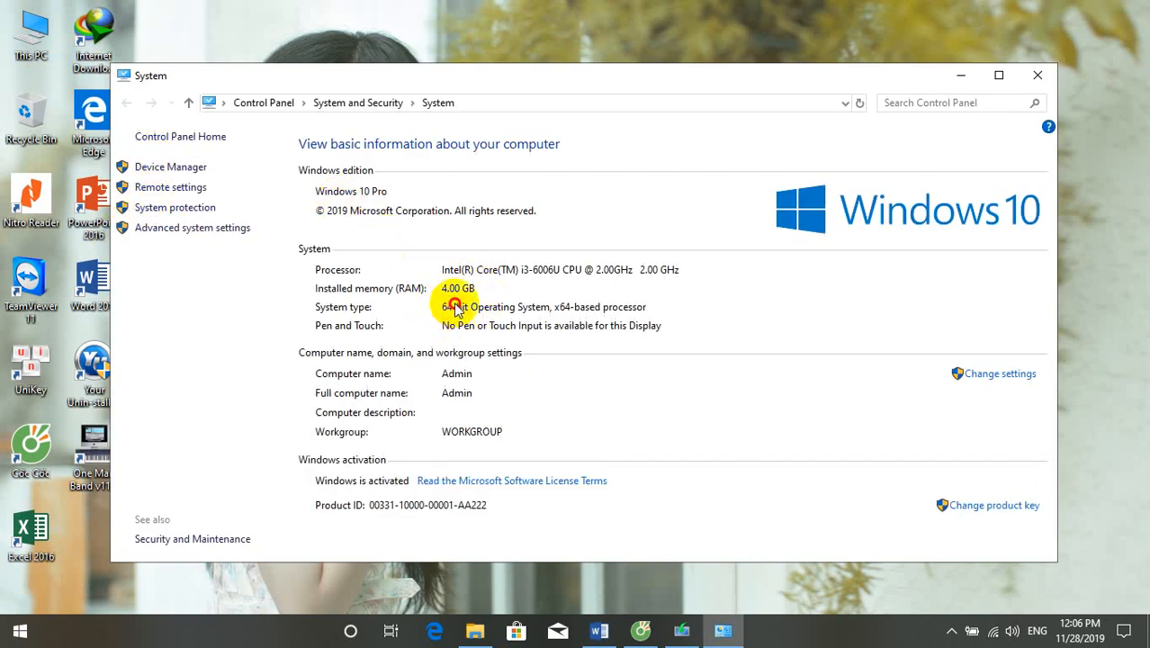
{"action": "left_click", "coordinate": [1035, 79]}
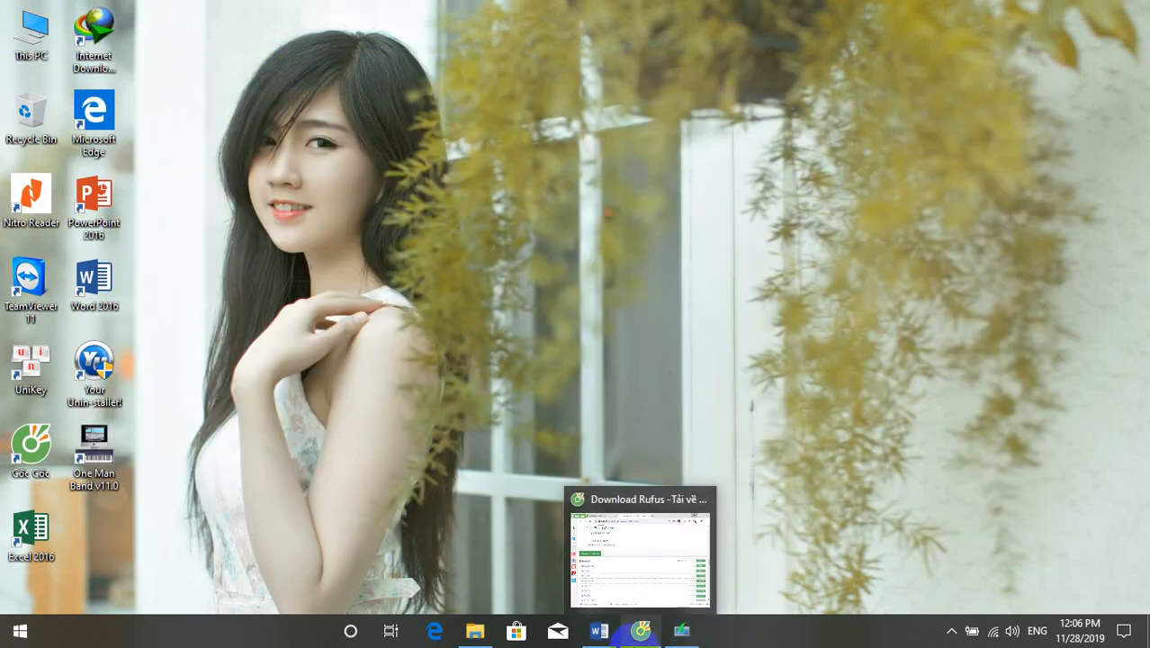
Return to Windows 10 Setup, set the architecture to 64-bit (x64), re-enable the recommended options for this PC and continue to the media choice
{"action": "left_click", "coordinate": [683, 633]}
{"action": "left_click", "coordinate": [527, 312]}
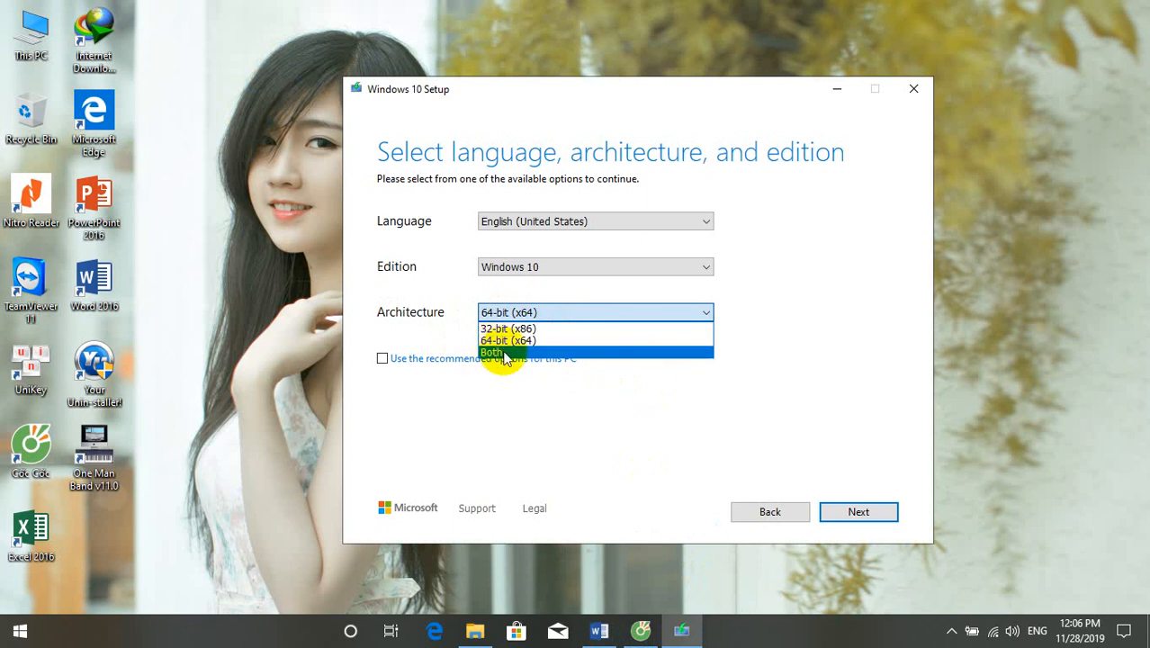
{"action": "left_click", "coordinate": [497, 353]}
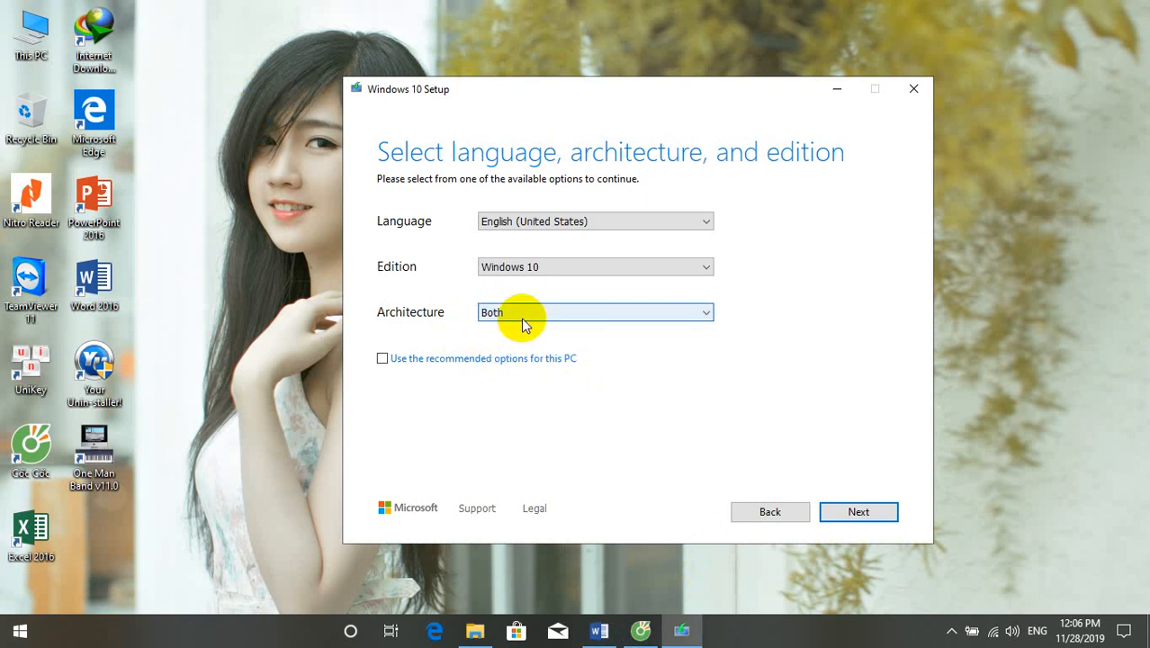
{"action": "left_click", "coordinate": [521, 316]}
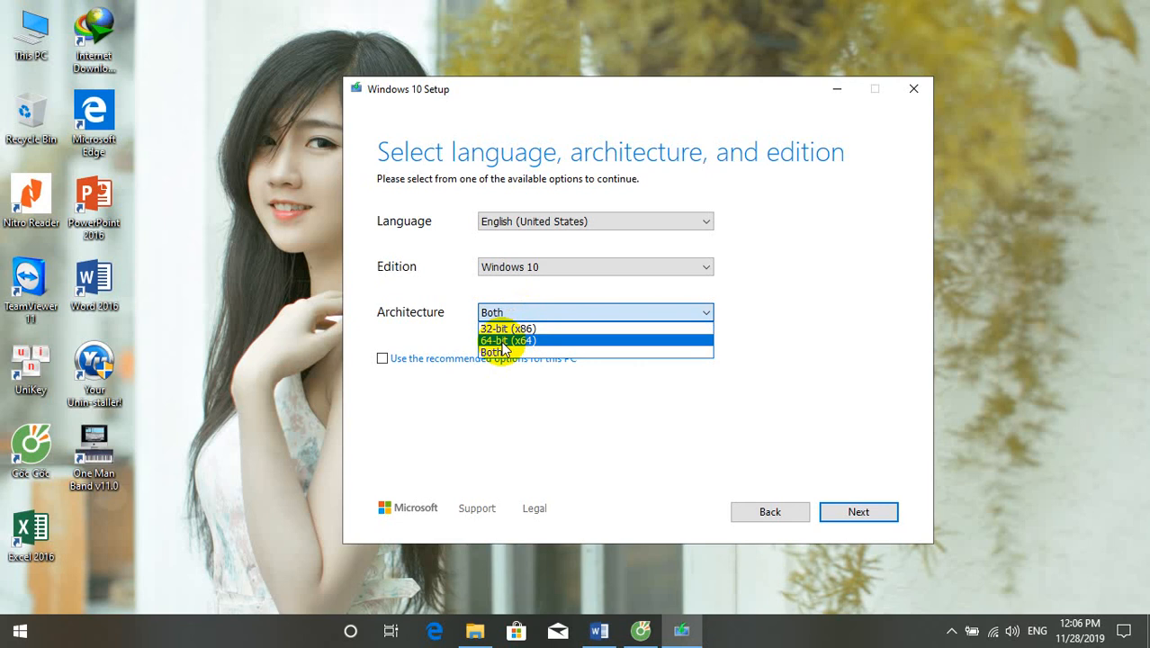
{"action": "left_click", "coordinate": [502, 341]}
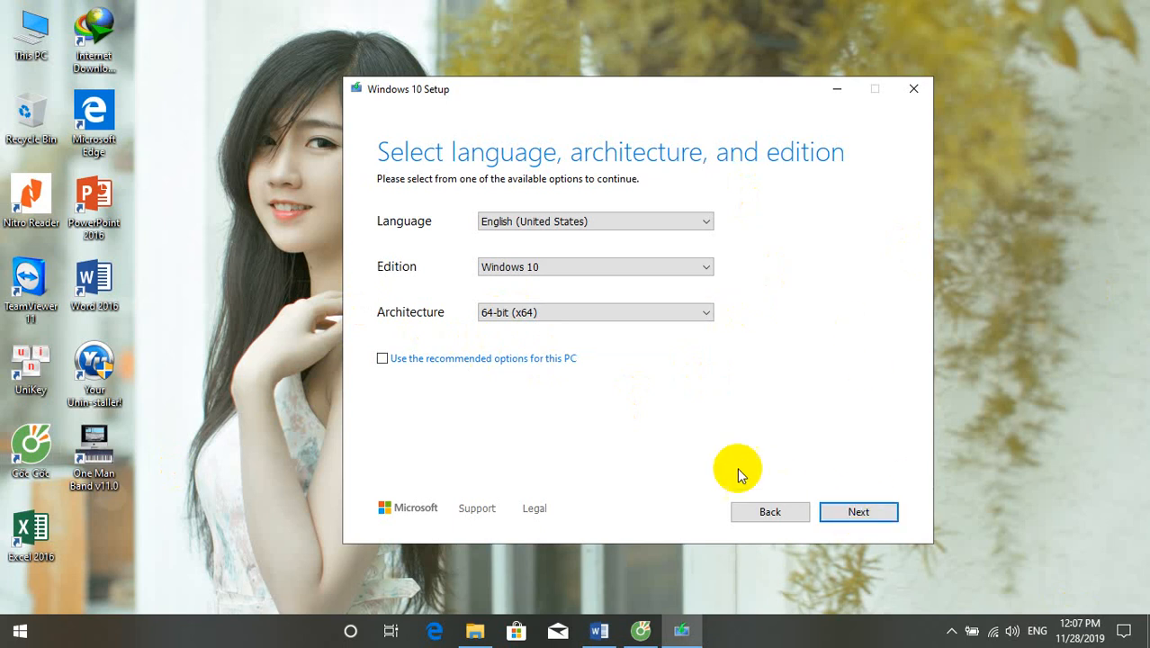
{"action": "left_click", "coordinate": [382, 358]}
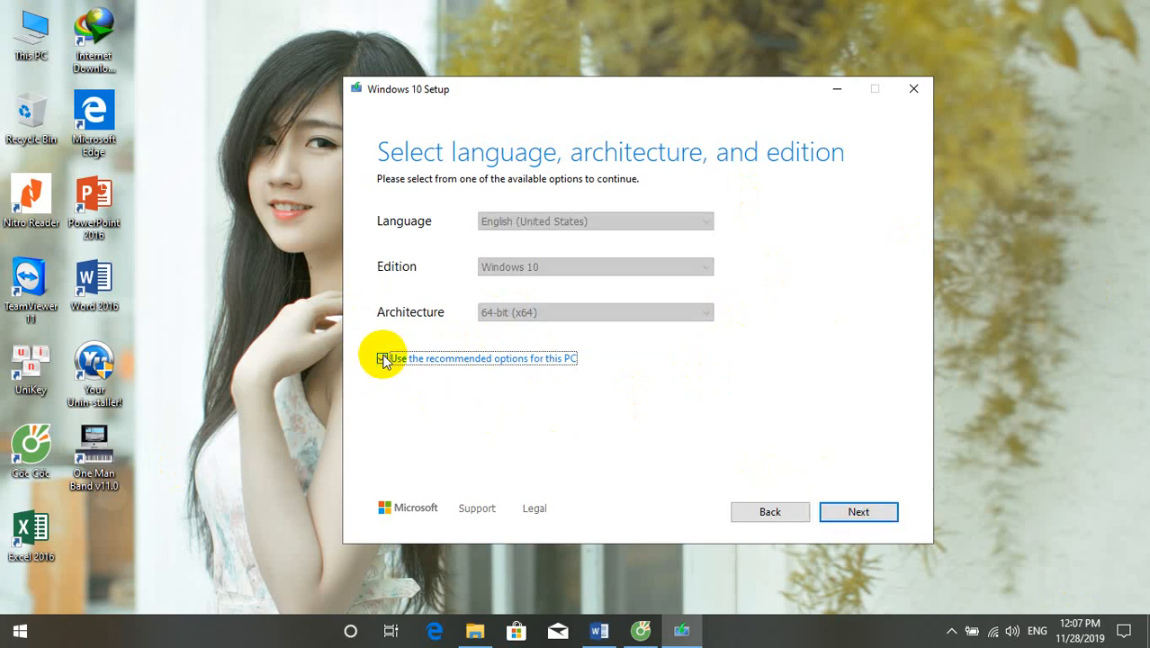
{"action": "left_click", "coordinate": [837, 517]}
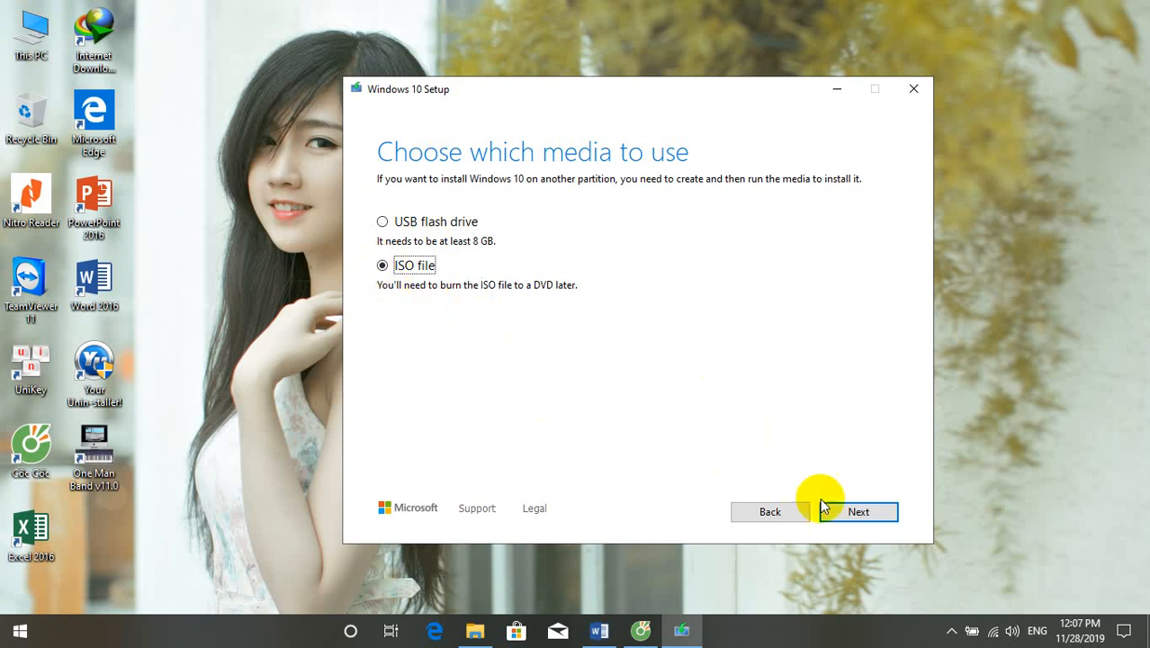
Choose ISO file as the media and save it as Windows on New Volume (D:), starting the Windows 10 download
{"action": "left_click", "coordinate": [855, 514]}
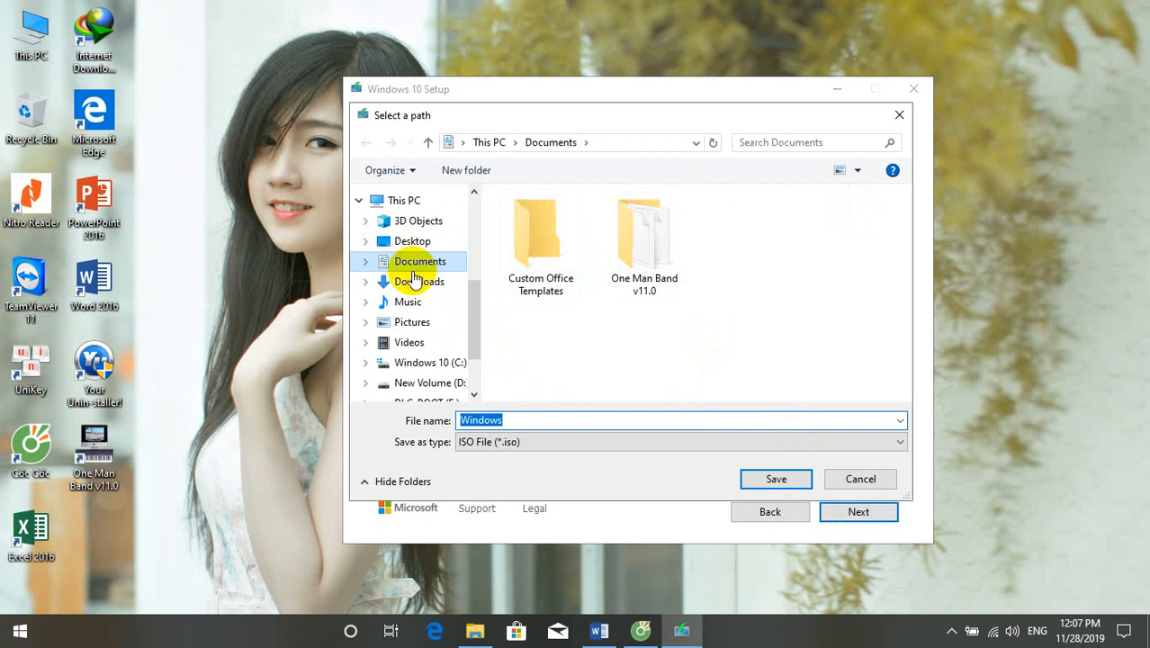
{"action": "scroll", "coordinate": [405, 328], "scroll_direction": "down", "scroll_amount": 1}
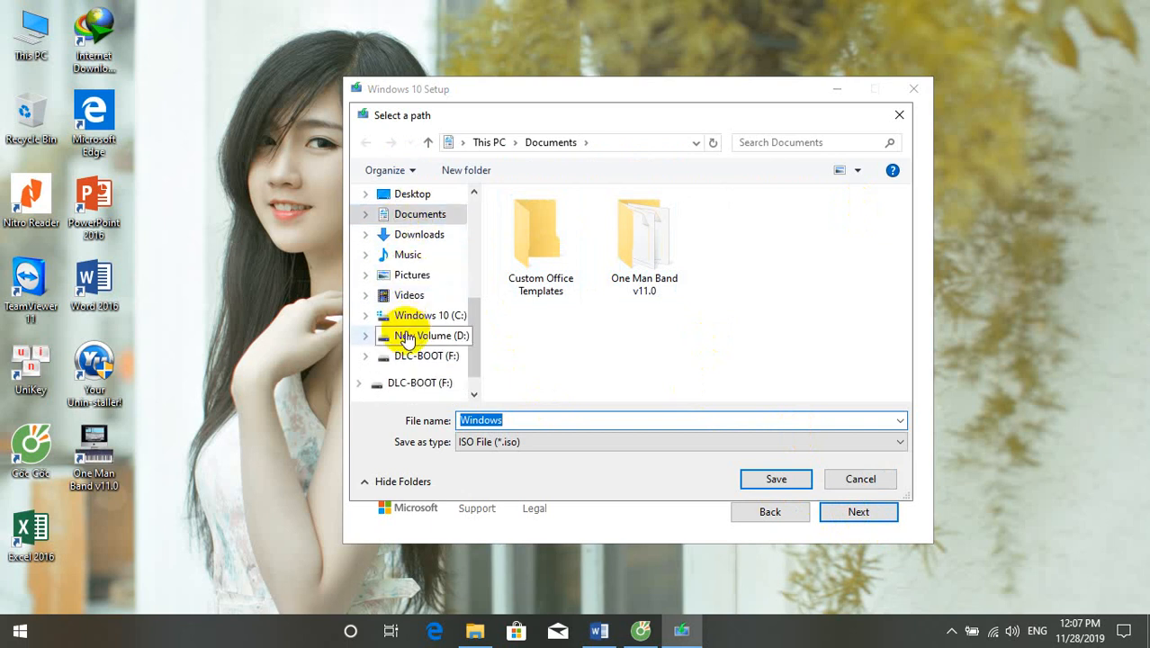
{"action": "left_click", "coordinate": [412, 358]}
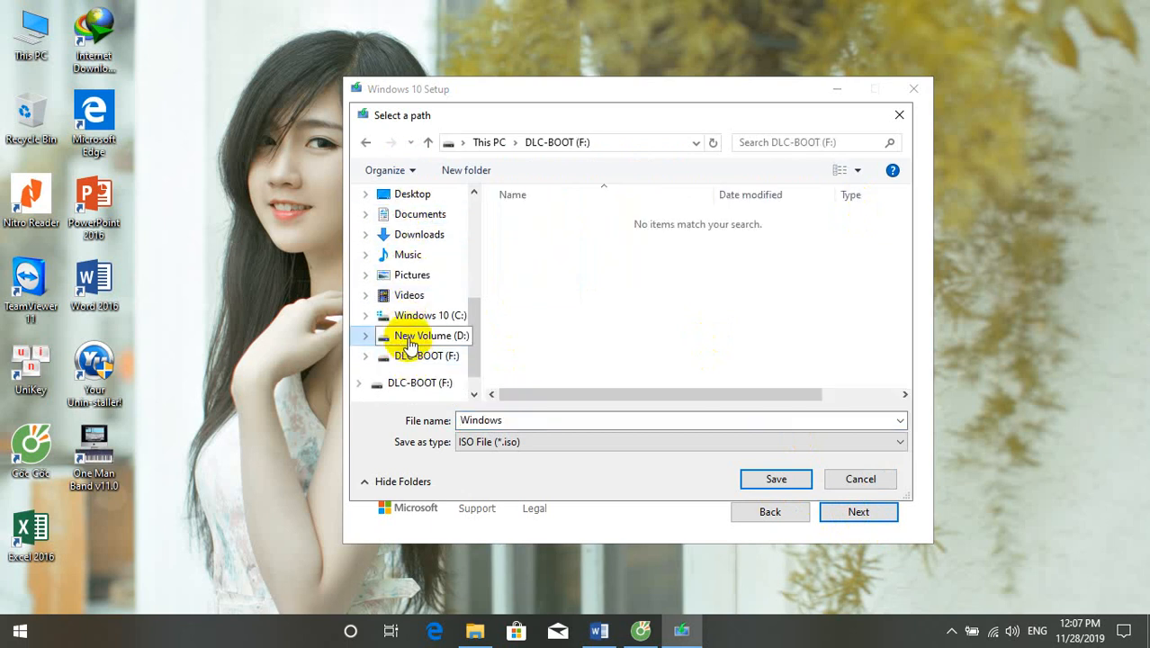
{"action": "left_click", "coordinate": [411, 336]}
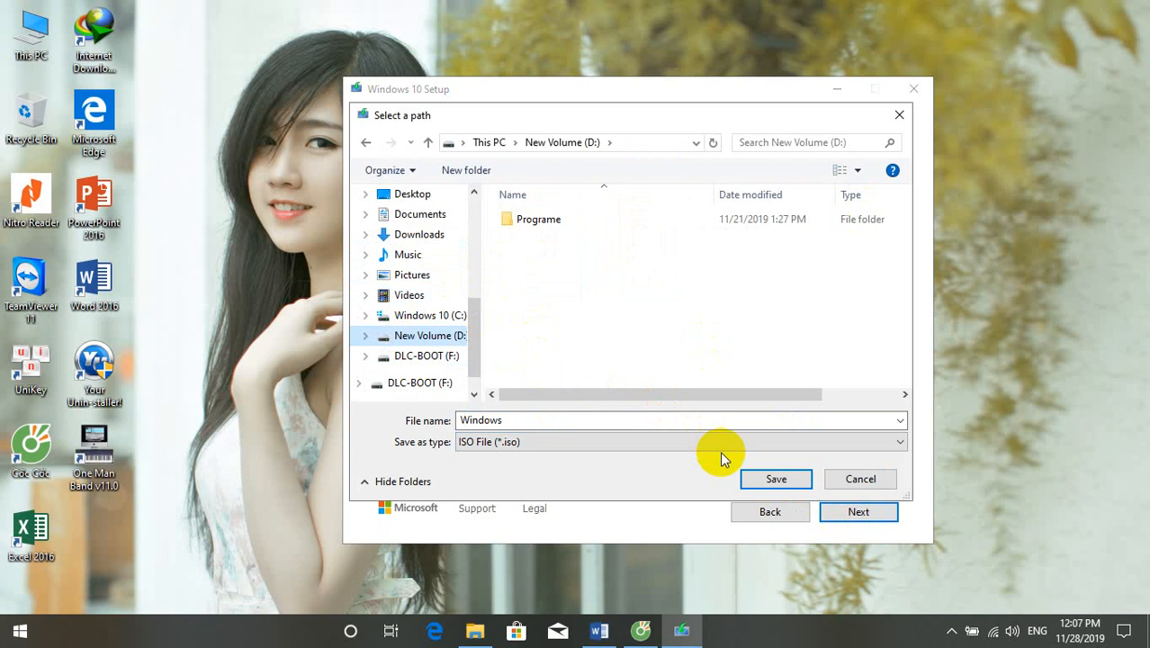
{"action": "left_click", "coordinate": [774, 480]}
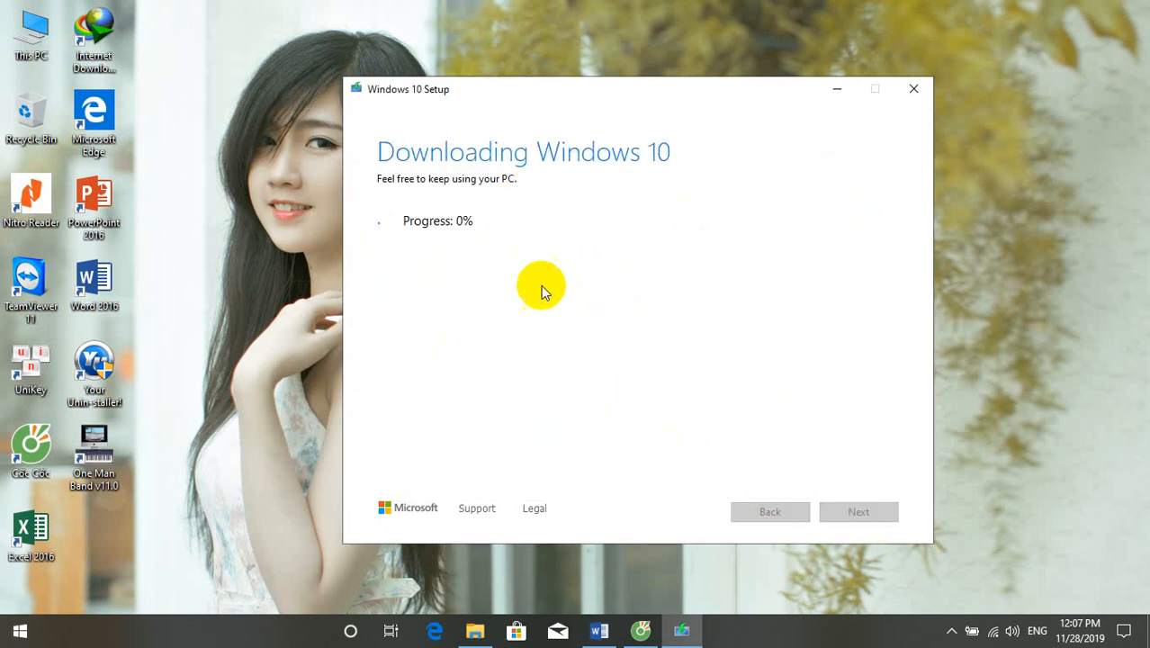
Look into the Downloads folder in File Explorer, then check the download progress in Windows 10 Setup
{"action": "mouse_move", "coordinate": [659, 639]}
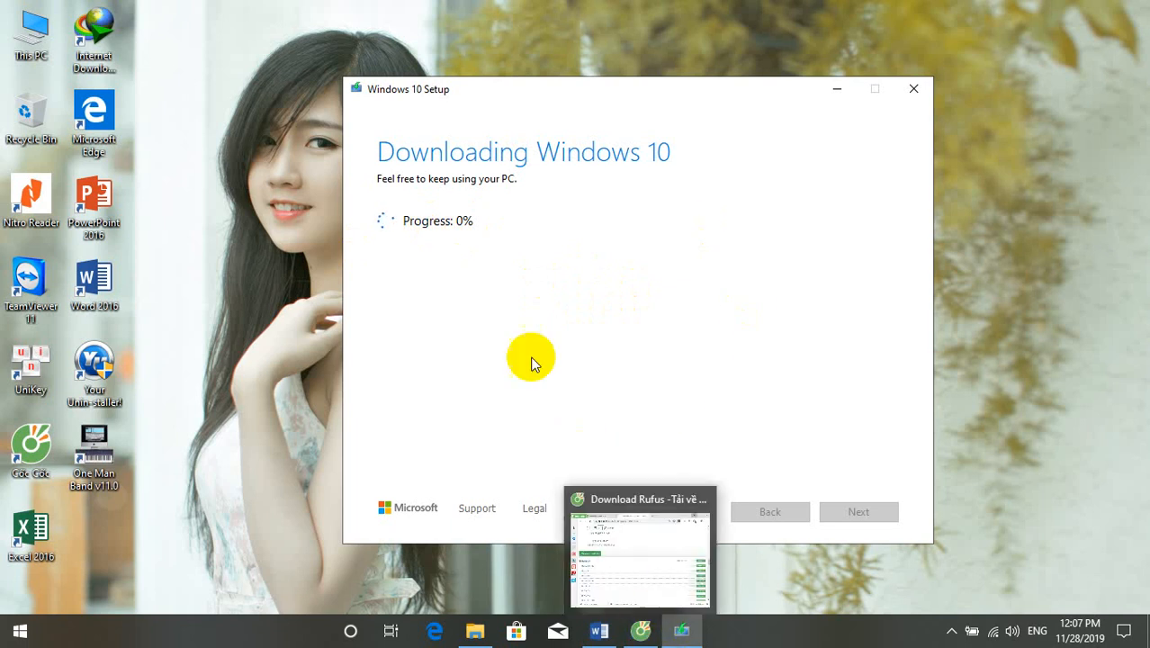
{"action": "mouse_move", "coordinate": [597, 643]}
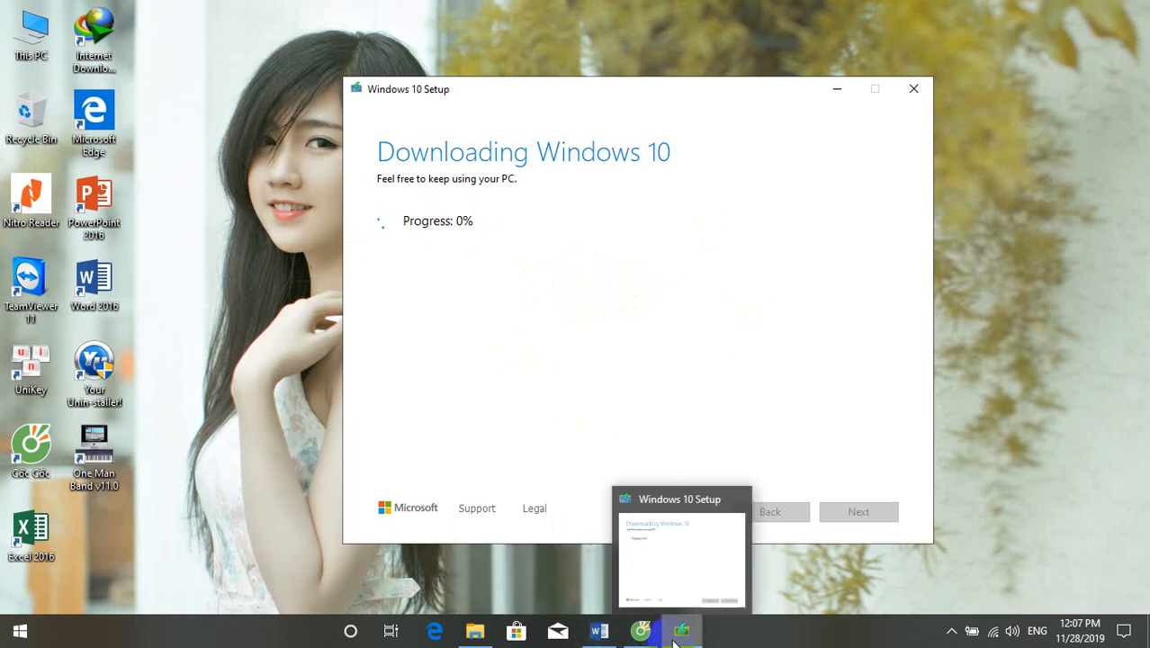
{"action": "left_click", "coordinate": [483, 635]}
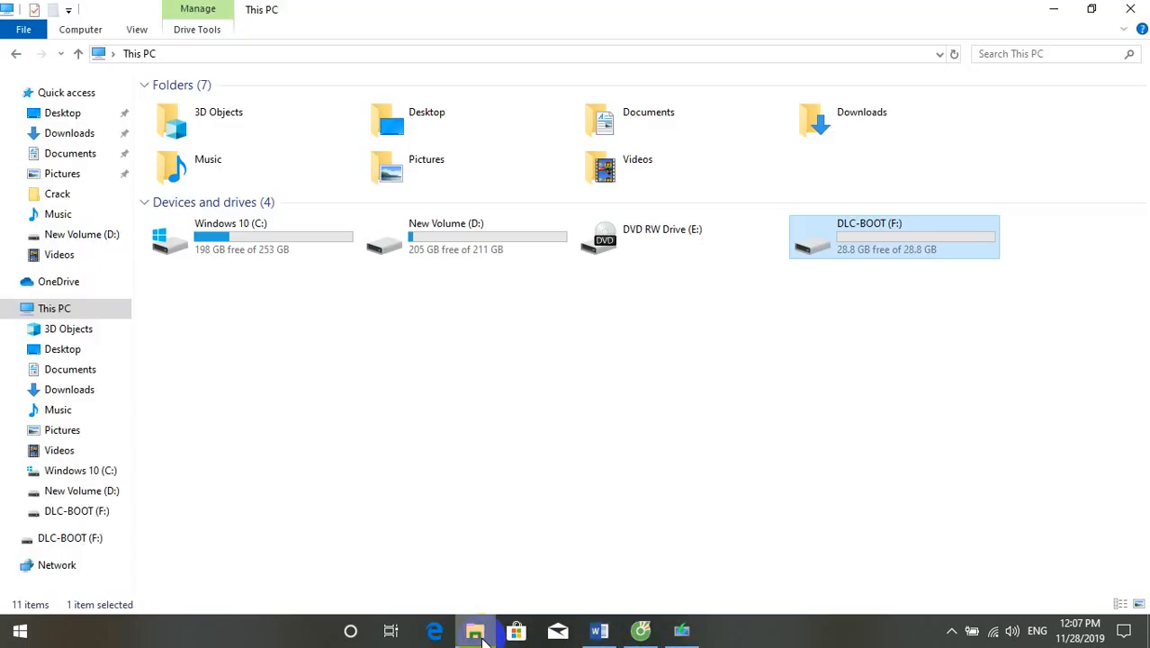
{"action": "double_click", "coordinate": [848, 117]}
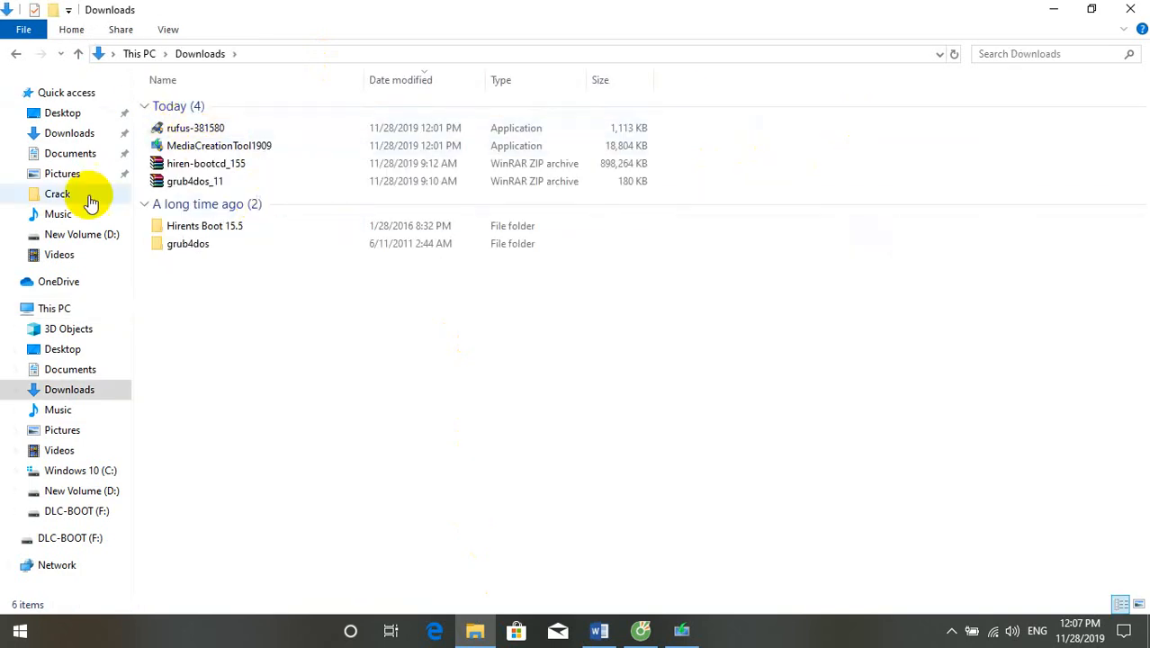
{"action": "left_click", "coordinate": [16, 54]}
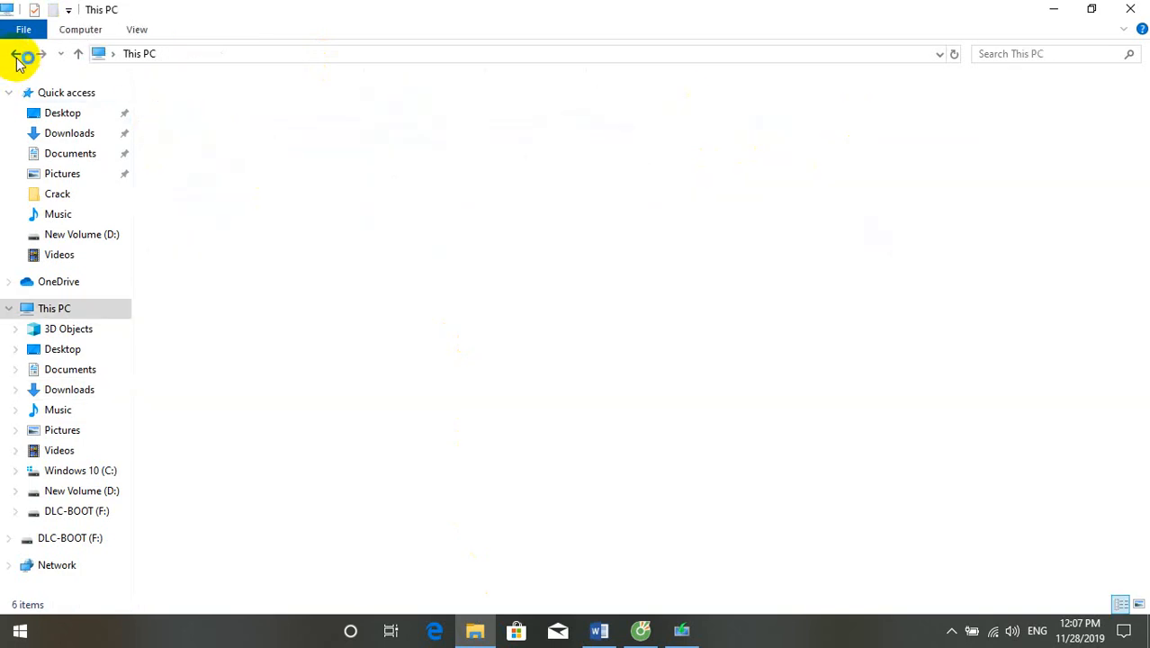
{"action": "left_click", "coordinate": [681, 629]}
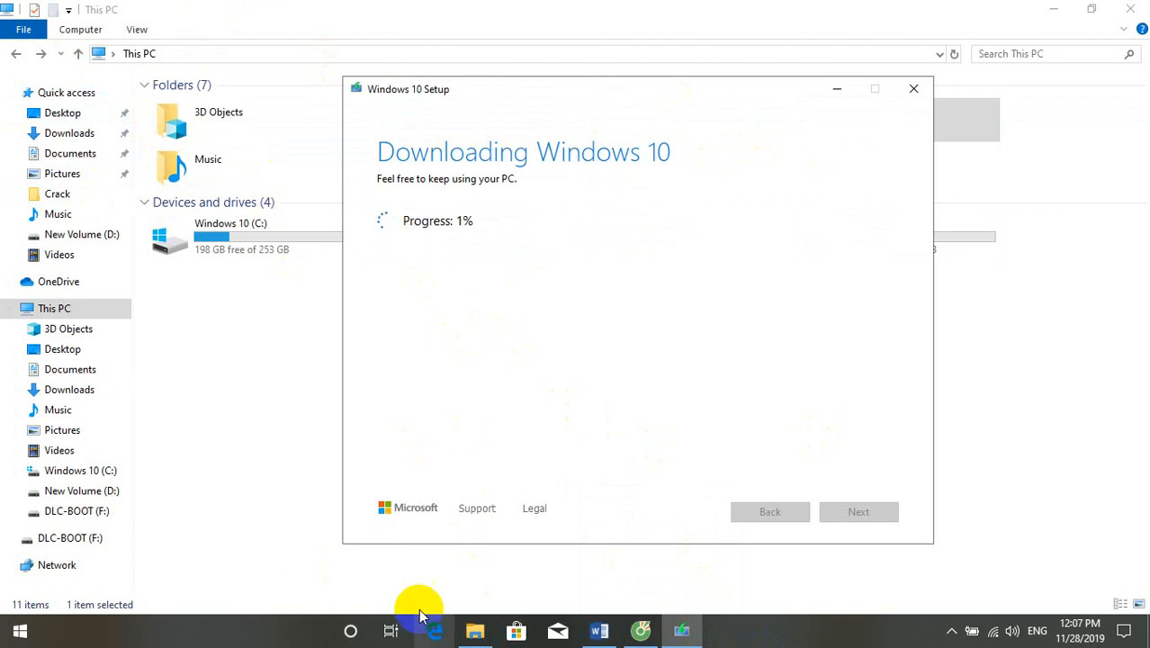
Switch to File Explorer and run rufus-381580 from the Downloads folder as administrator
{"action": "left_click", "coordinate": [475, 631]}
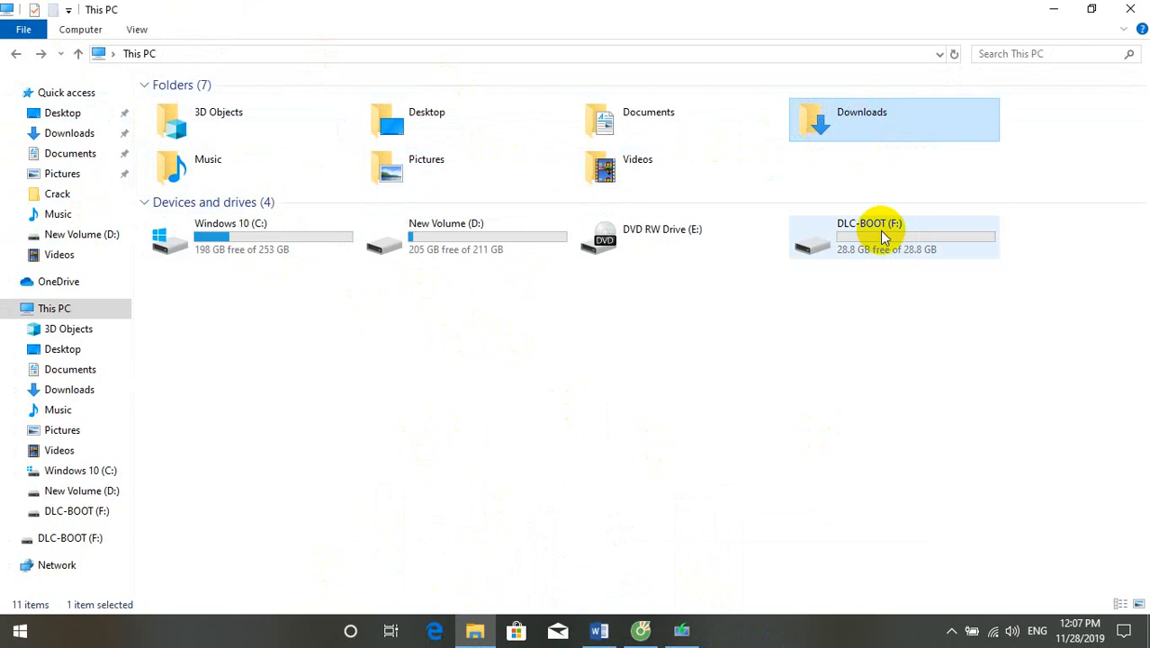
{"action": "double_click", "coordinate": [885, 123]}
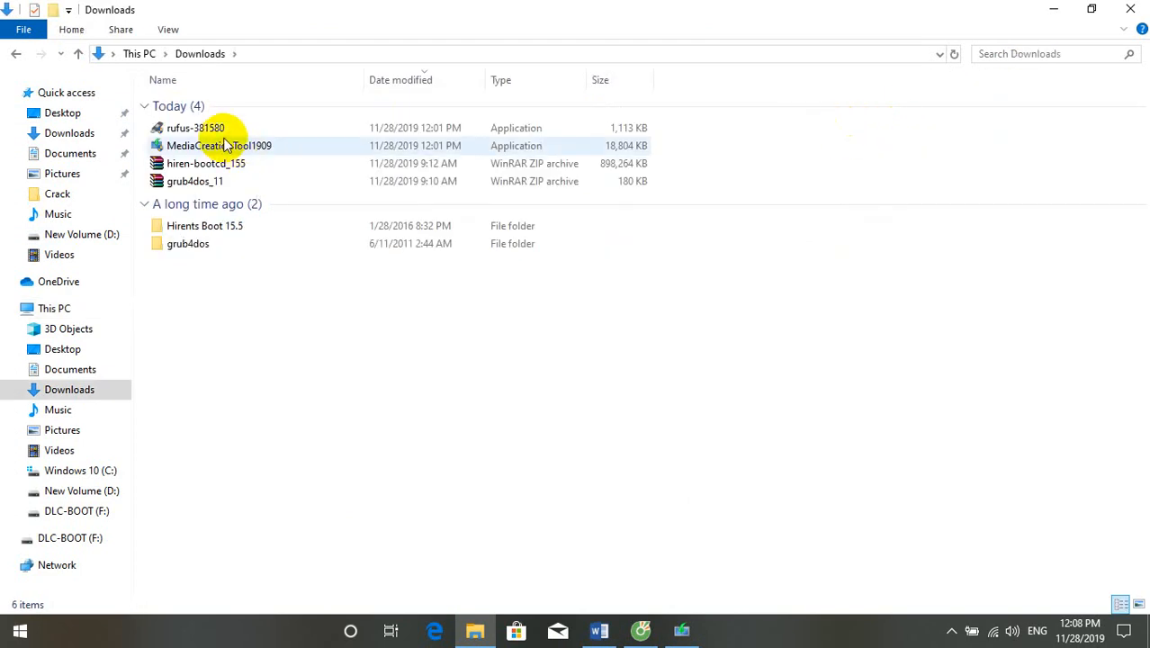
{"action": "left_click", "coordinate": [207, 129]}
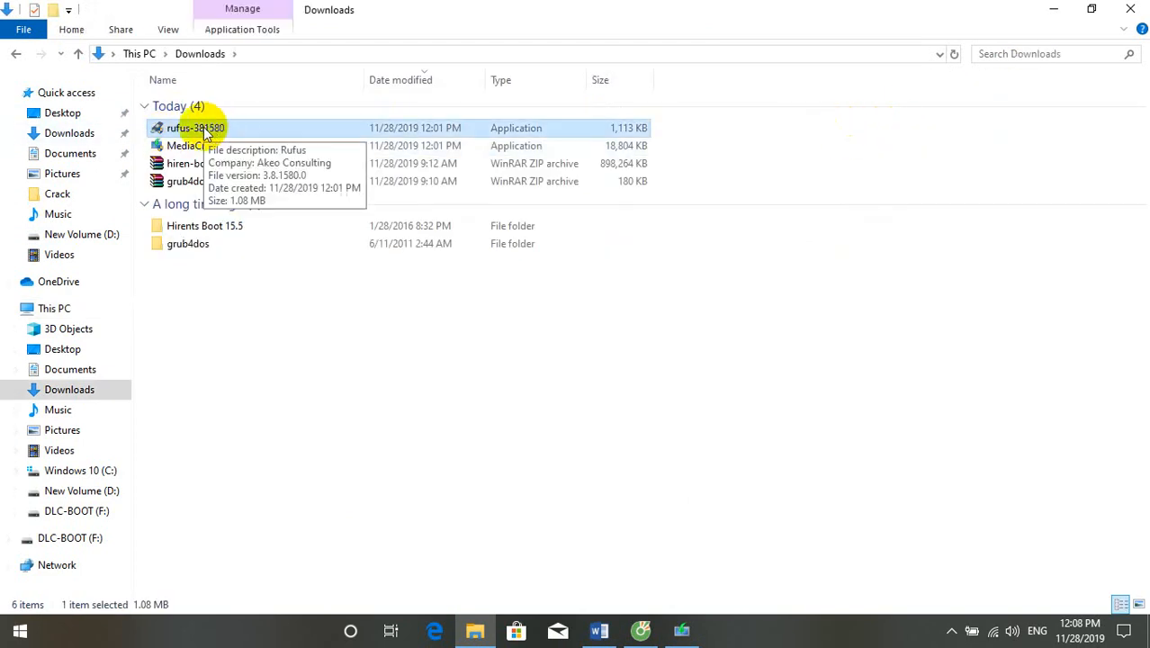
{"action": "right_click", "coordinate": [205, 127]}
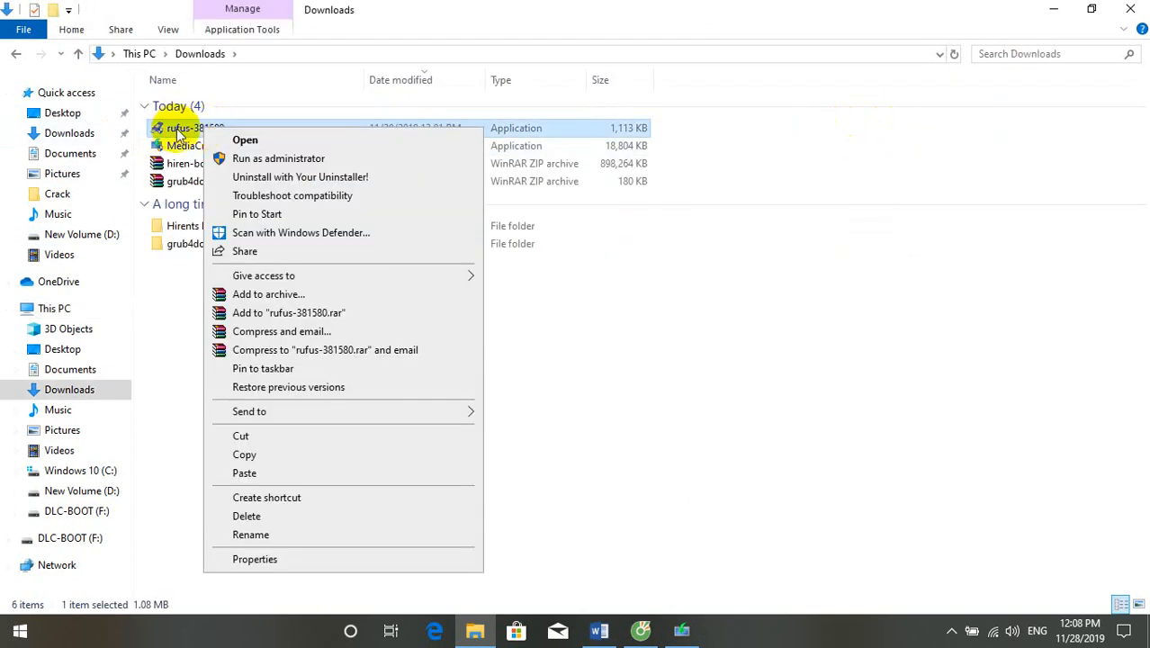
{"action": "left_click", "coordinate": [295, 160]}
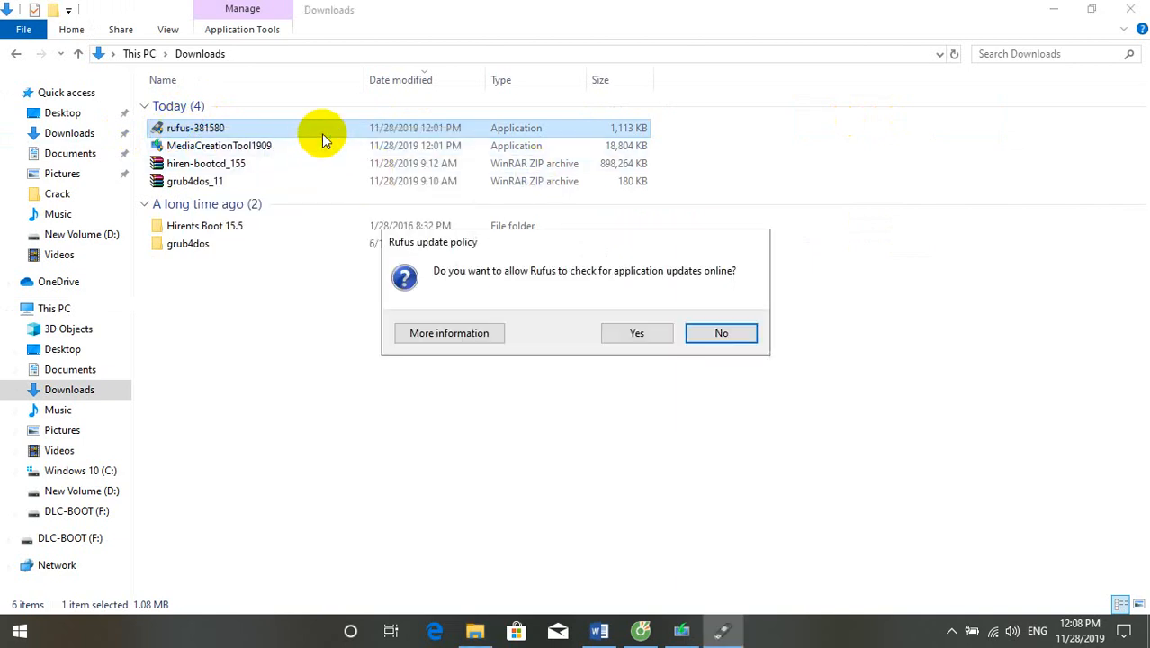
Allow Rufus to check for application updates online and reposition its window over the Downloads folder
{"action": "left_click", "coordinate": [626, 333]}
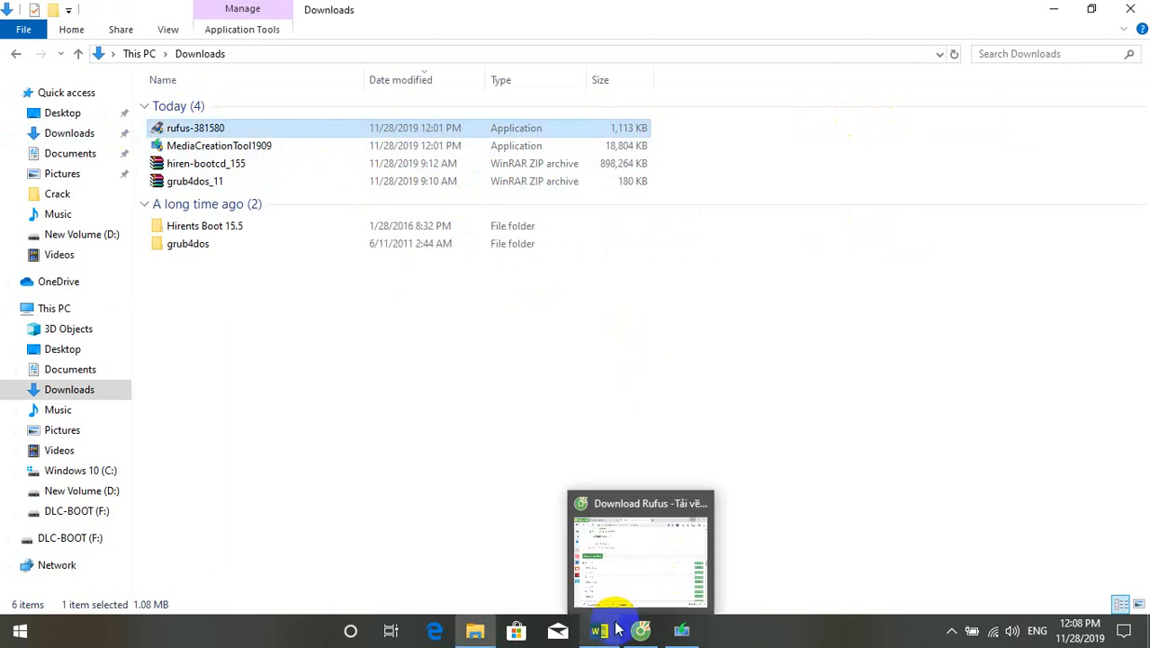
{"action": "mouse_move", "coordinate": [599, 630]}
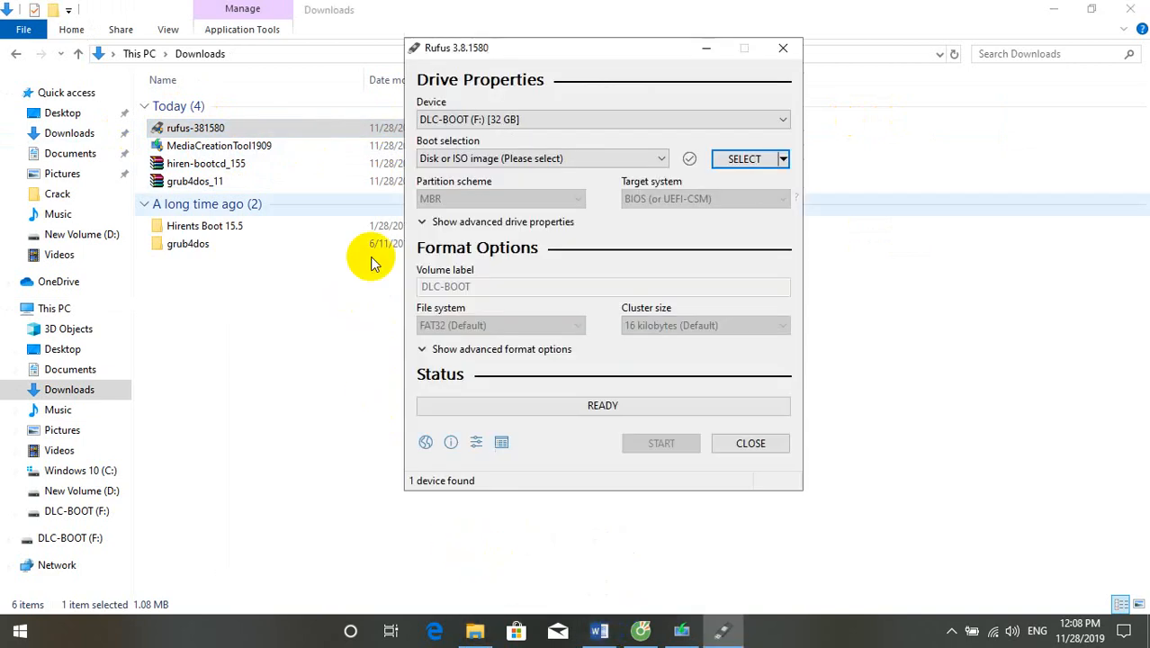
{"action": "left_click_drag", "start_coordinate": [526, 46], "coordinate": [493, 36]}
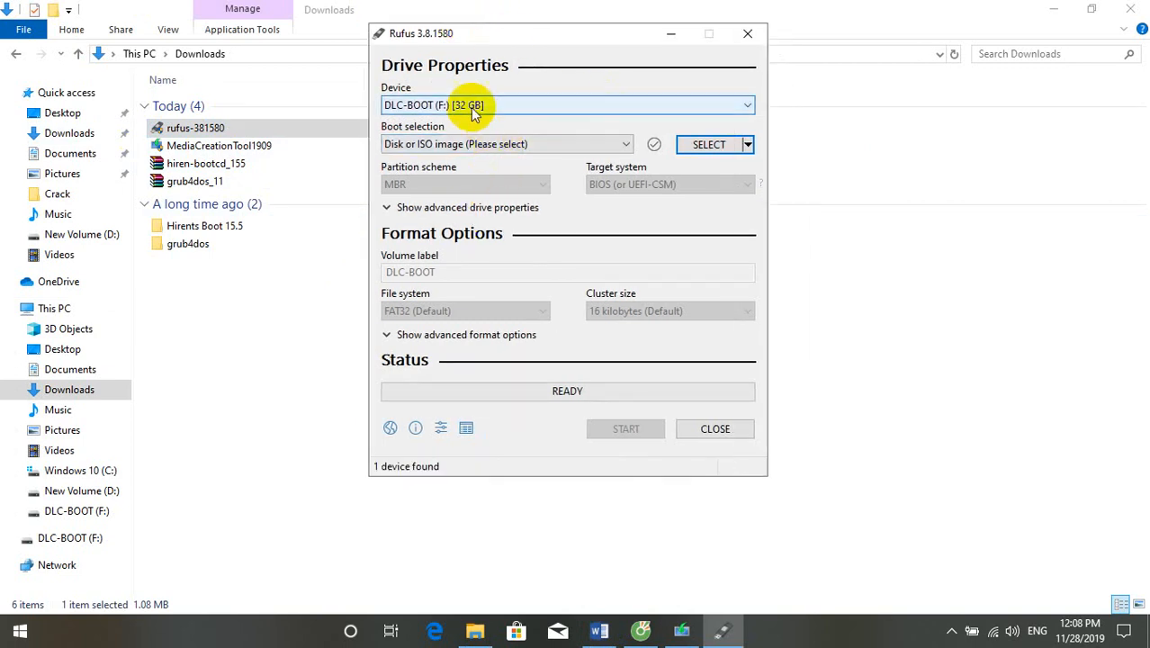
{"action": "mouse_move", "coordinate": [463, 106]}
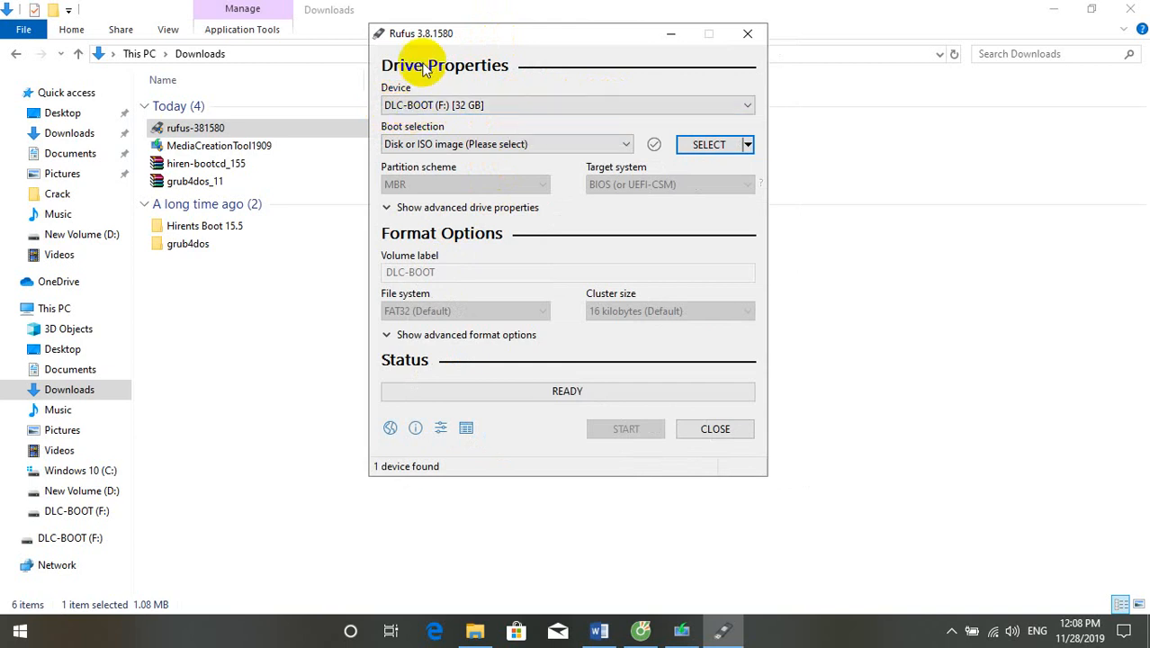
{"action": "left_click_drag", "start_coordinate": [519, 41], "coordinate": [678, 50]}
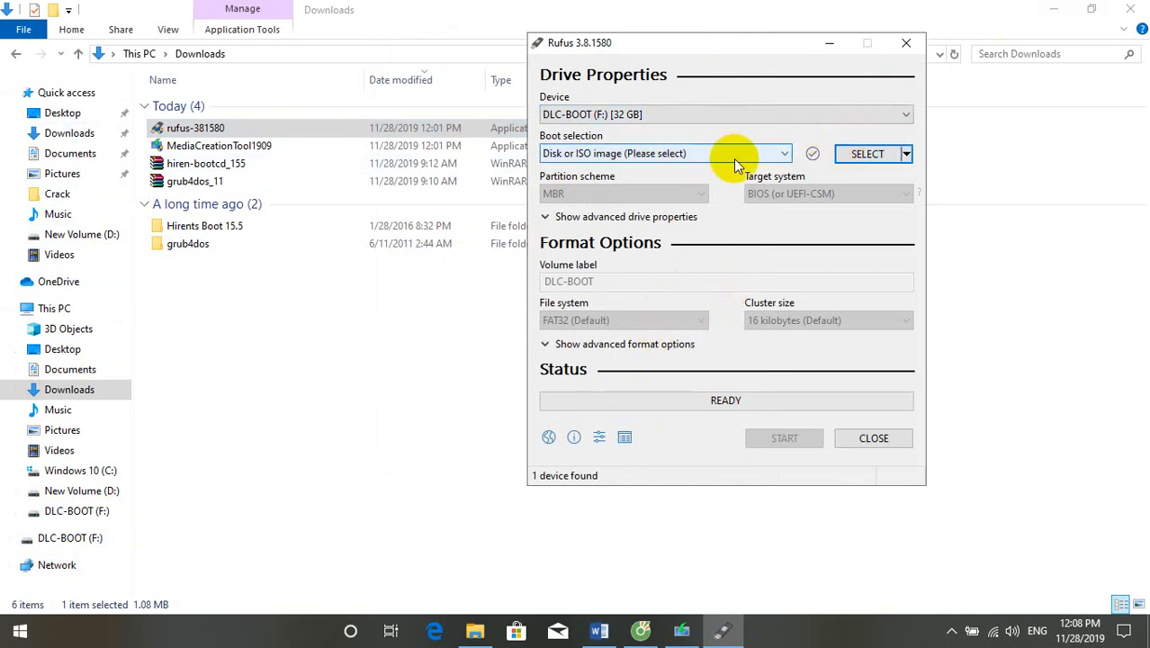
{"action": "left_click_drag", "start_coordinate": [747, 46], "coordinate": [693, 75]}
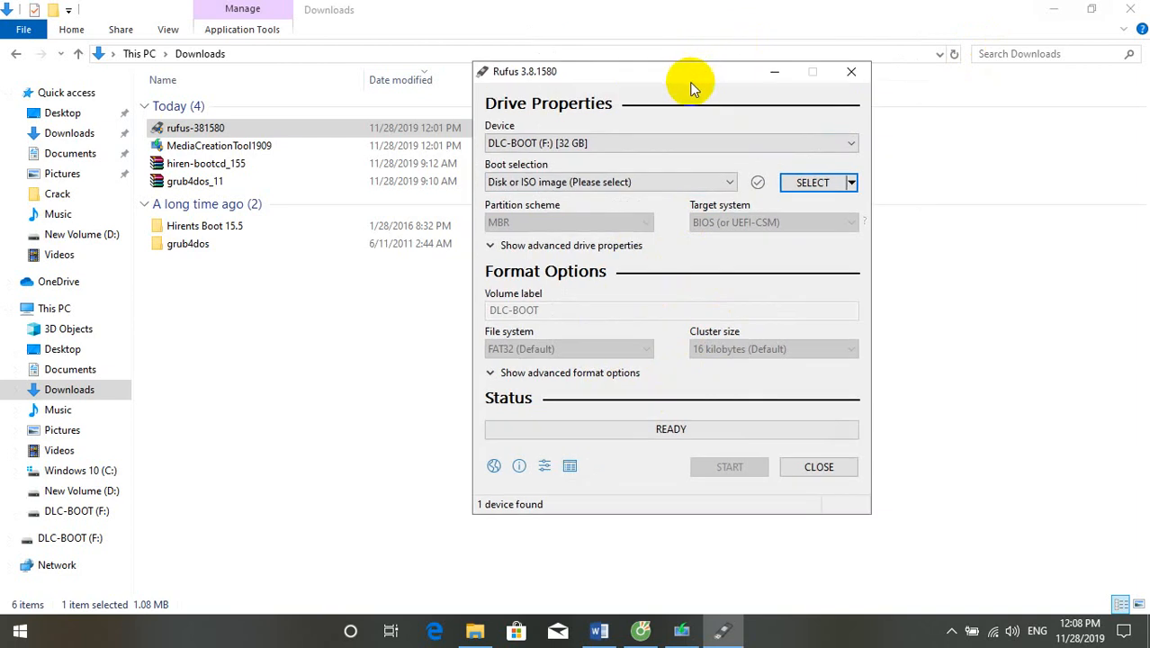
Check the download and media creation progress in Windows 10 Setup, switching back to Rufus in between
{"action": "left_click", "coordinate": [693, 522]}
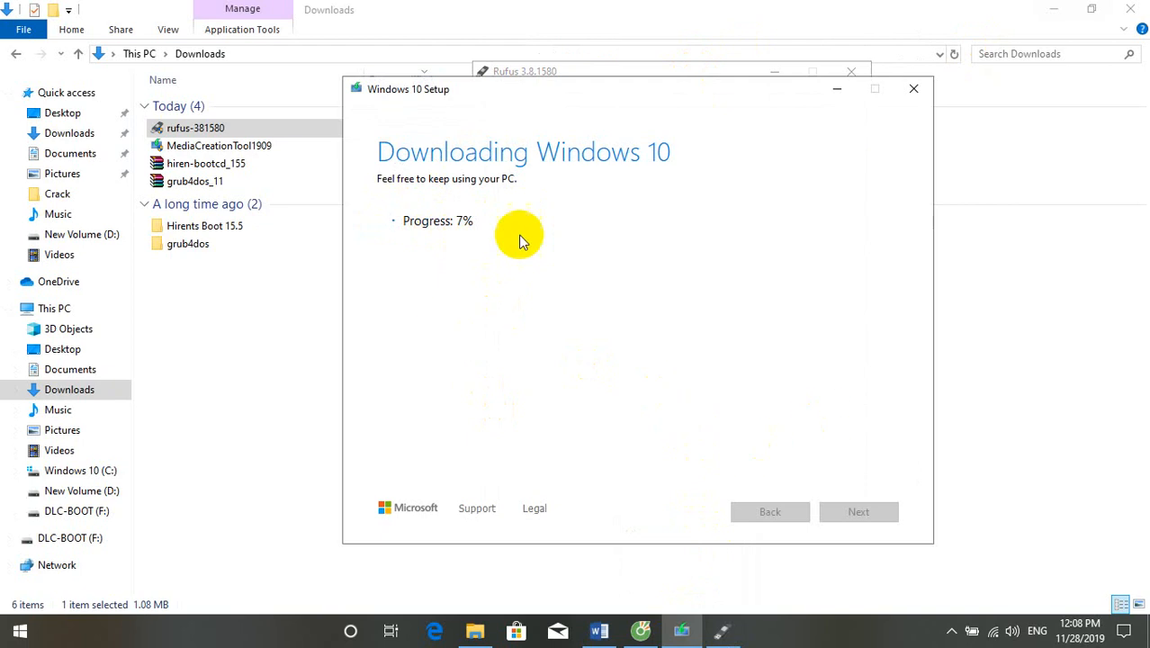
{"action": "left_click", "coordinate": [721, 630]}
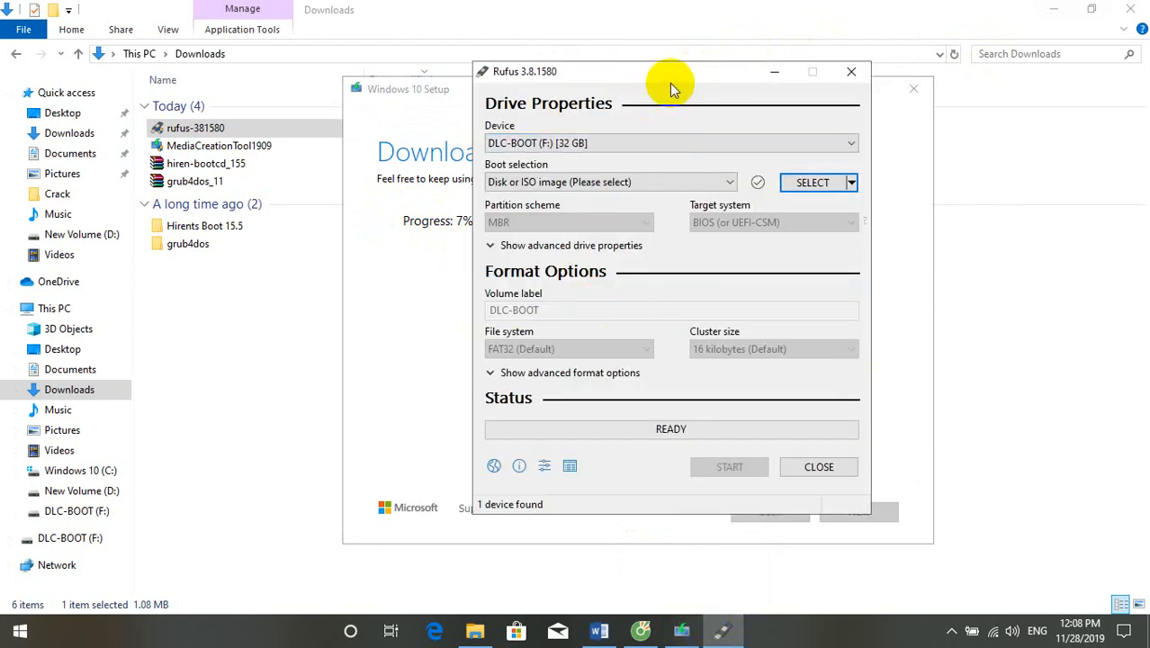
{"action": "left_click_drag", "start_coordinate": [664, 76], "coordinate": [703, 80]}
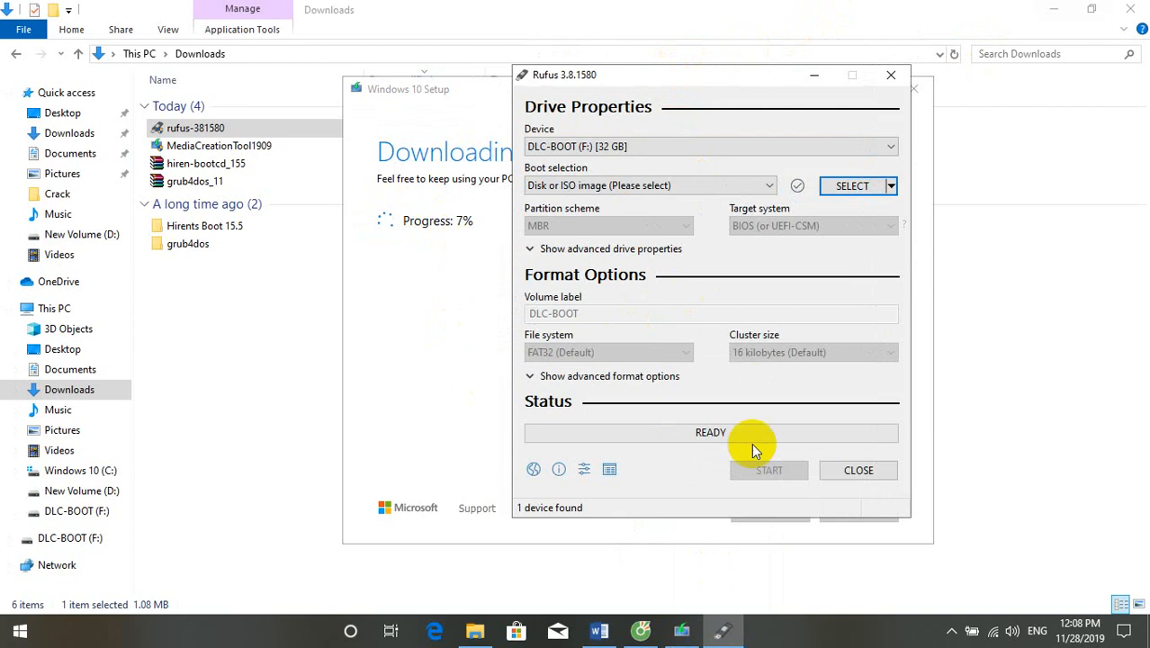
{"action": "left_click", "coordinate": [951, 631]}
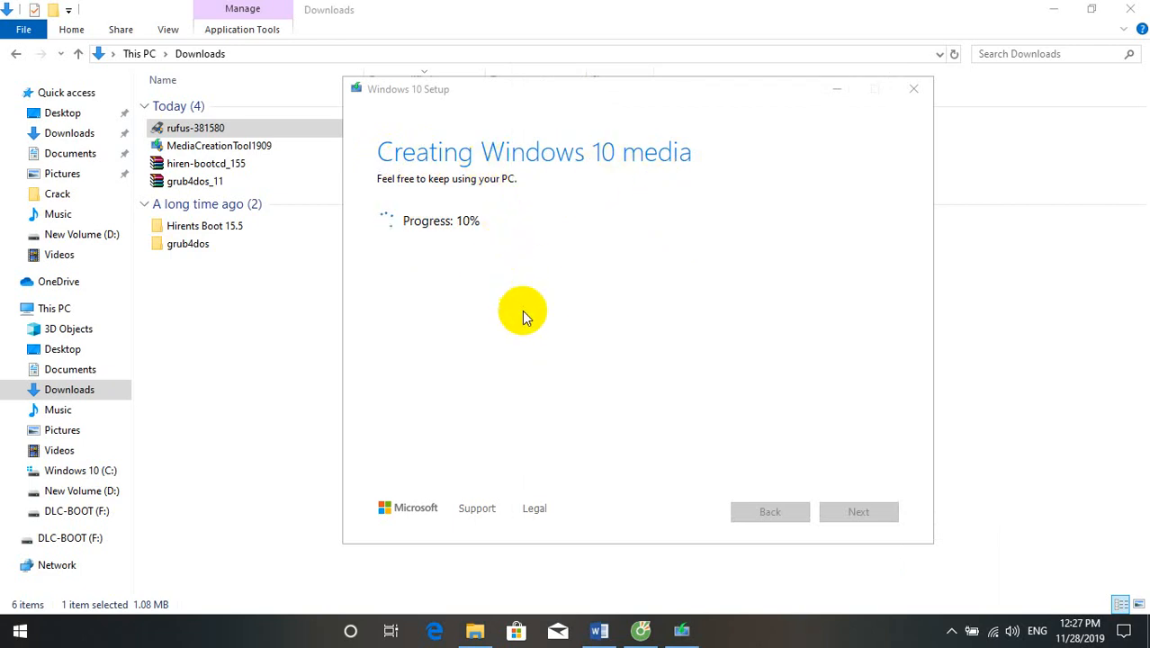
{"action": "mouse_move", "coordinate": [670, 635]}
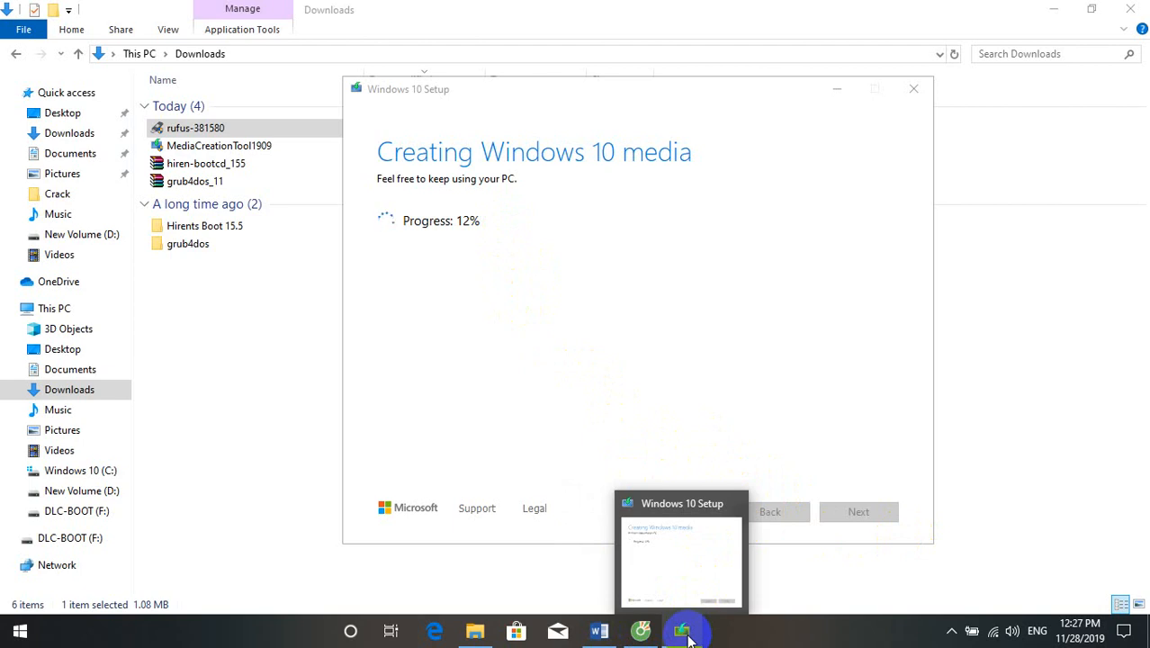
{"action": "left_click", "coordinate": [951, 632]}
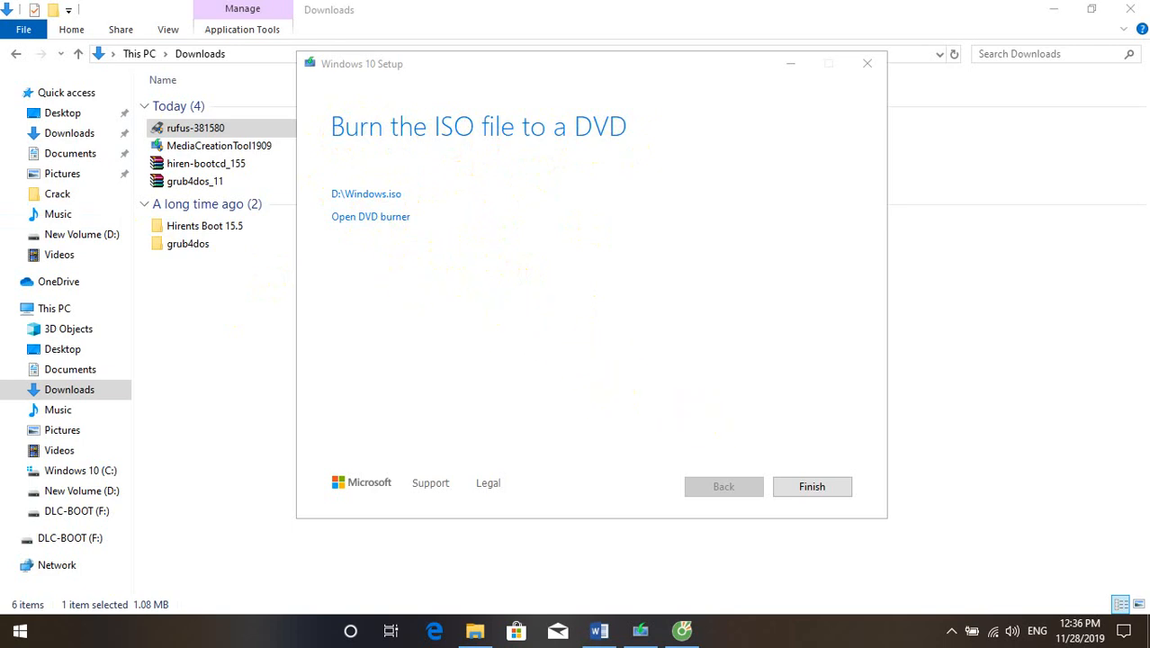
Finish Windows 10 Setup, check for the Windows disc image on New Volume (D:), and return to the Downloads folder
{"action": "left_click", "coordinate": [811, 486]}
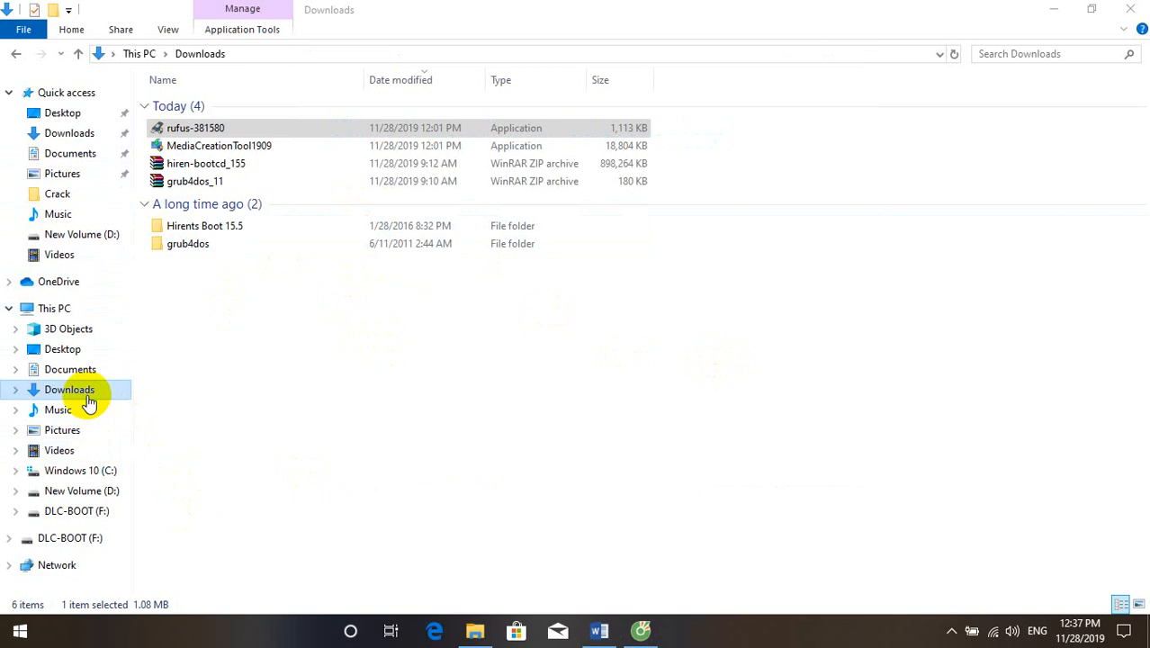
{"action": "left_click", "coordinate": [66, 498]}
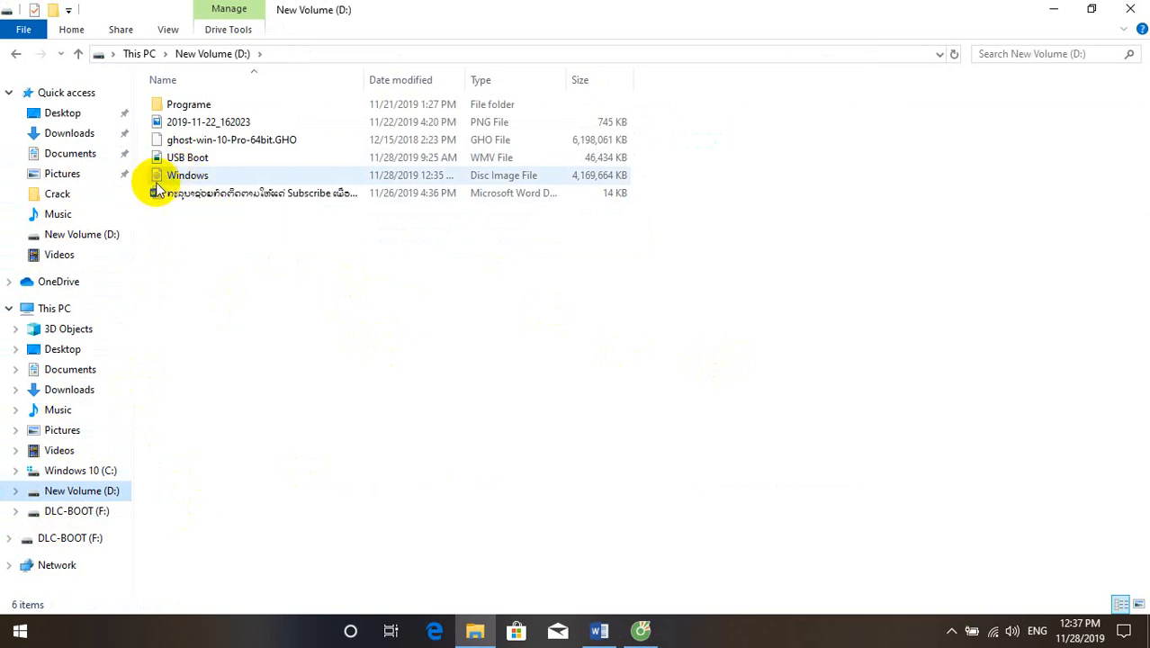
{"action": "left_click", "coordinate": [15, 56]}
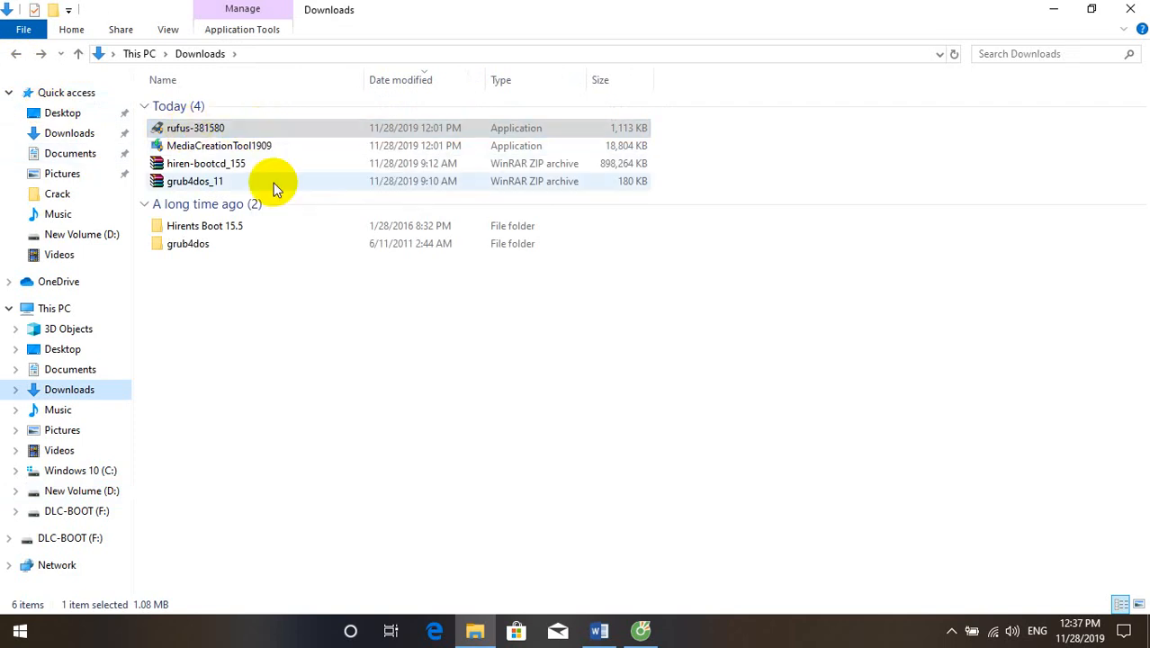
Run rufus-381580 from the Downloads folder as administrator
{"action": "left_click", "coordinate": [225, 127]}
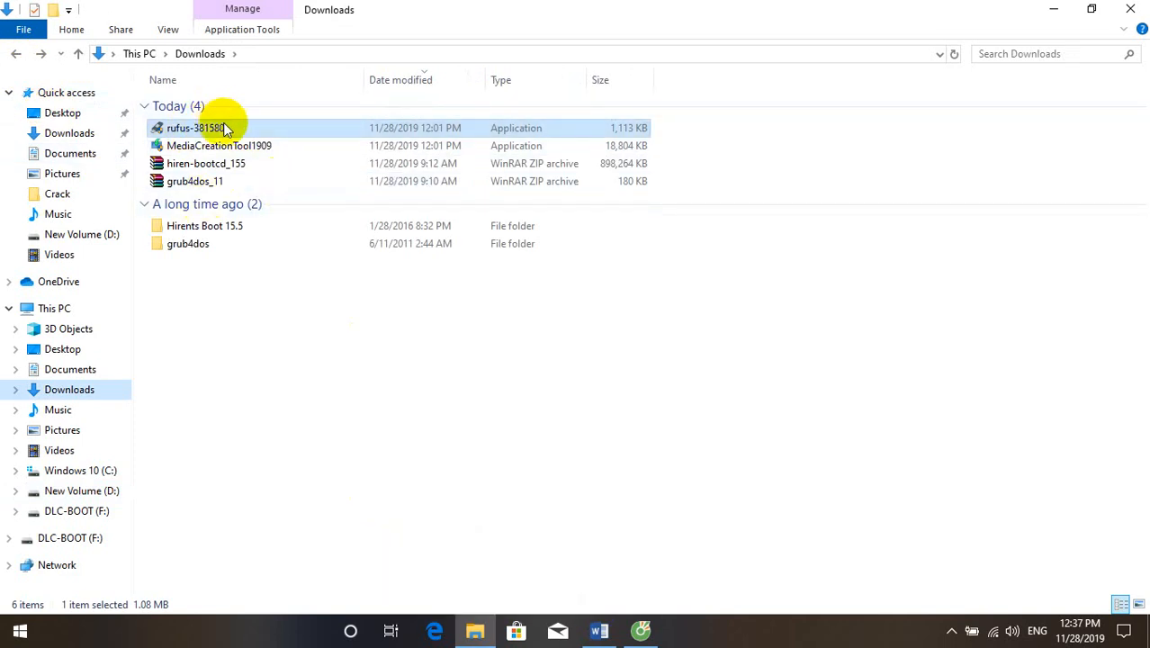
{"action": "double_click", "coordinate": [223, 125]}
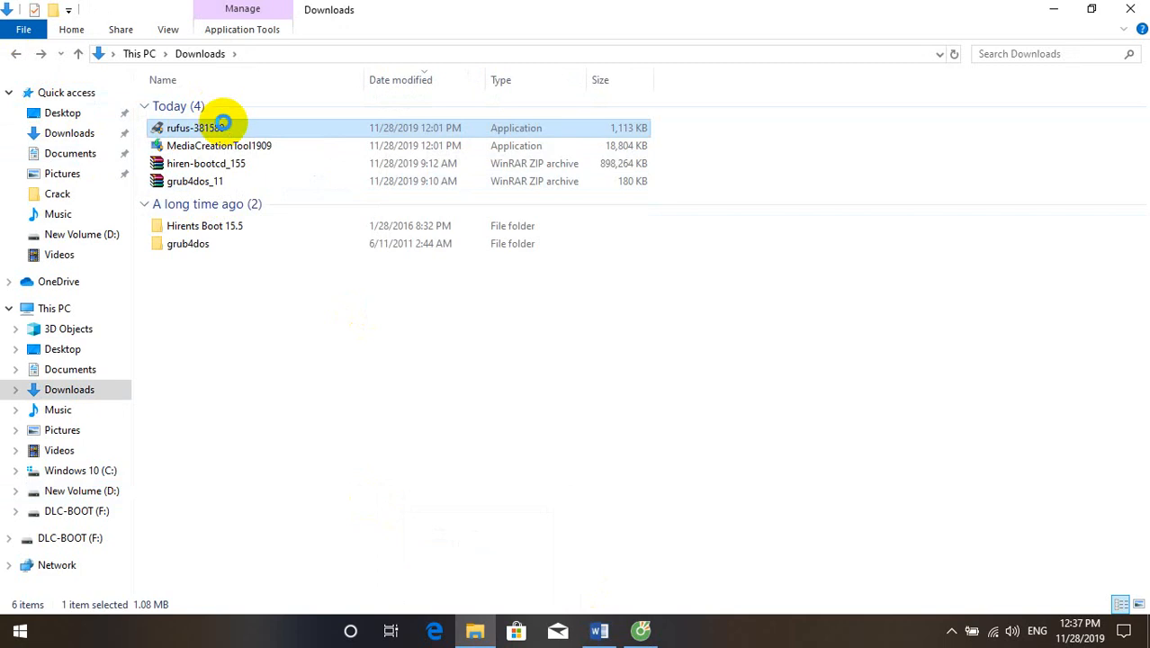
{"action": "right_click", "coordinate": [223, 126]}
{"action": "left_click", "coordinate": [293, 155]}
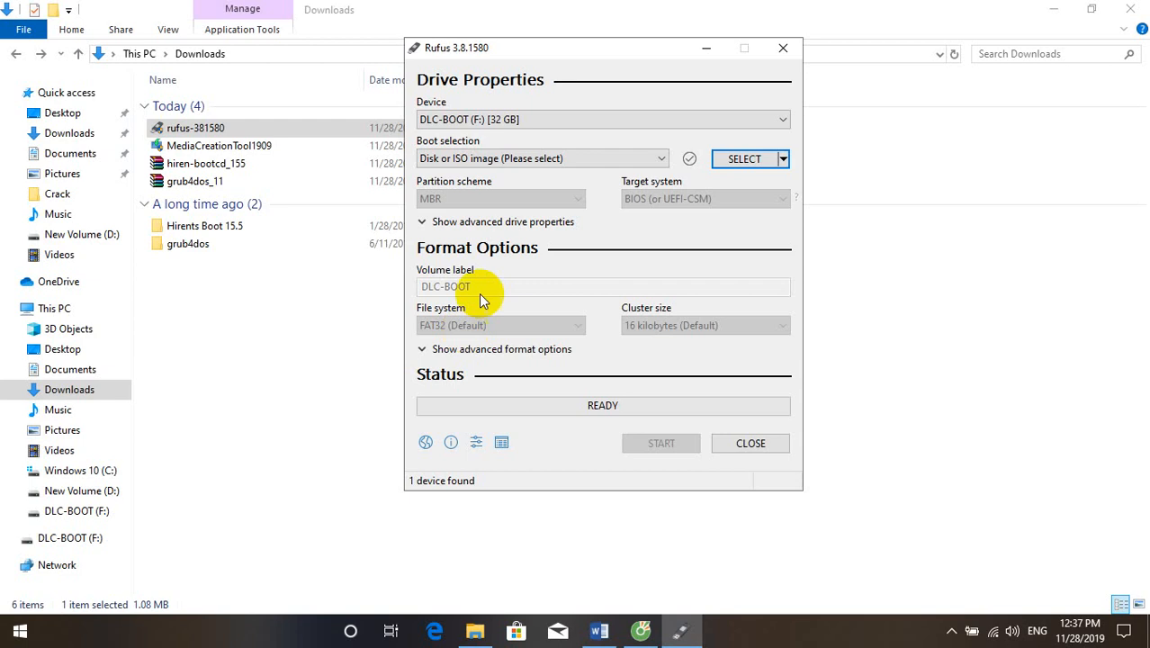
Choose DLC-BOOT (F:) [32 GB] as the Rufus device and keep Disk or ISO image as the boot selection
{"action": "left_click", "coordinate": [582, 118]}
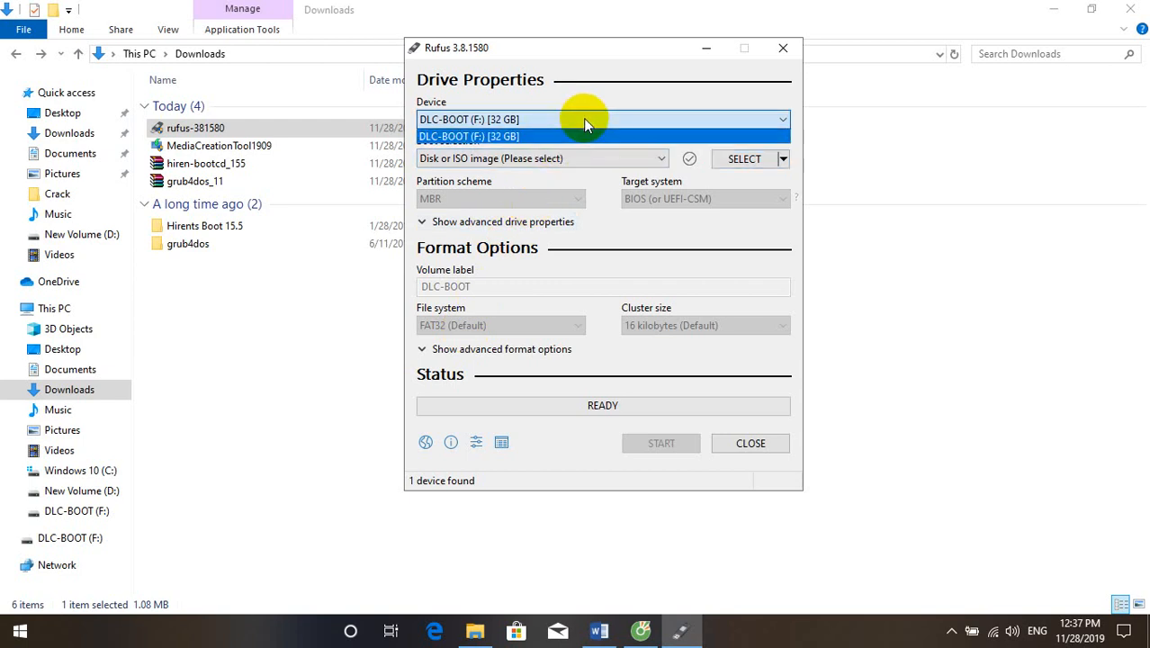
{"action": "left_click", "coordinate": [520, 137]}
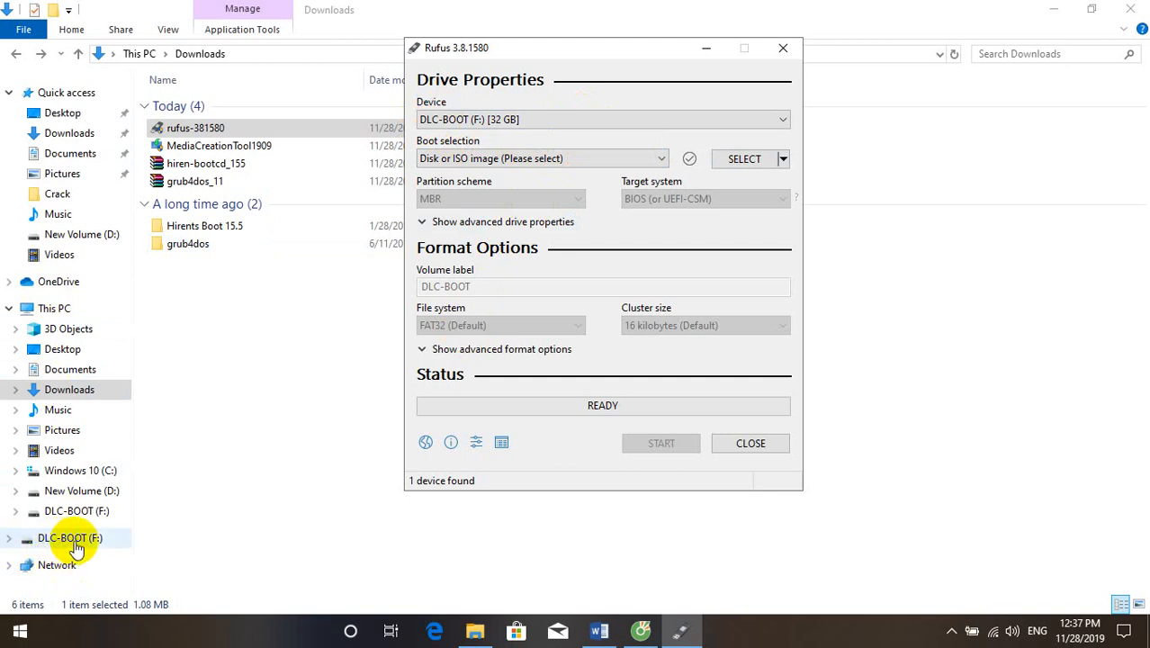
{"action": "mouse_move", "coordinate": [469, 124]}
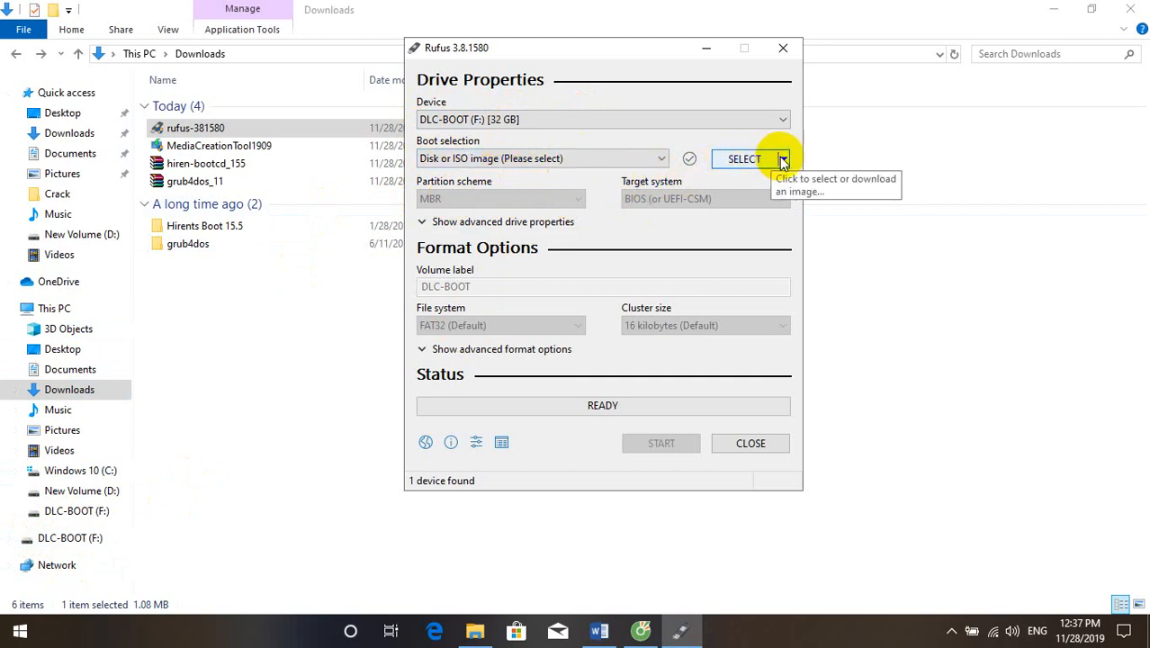
{"action": "left_click", "coordinate": [781, 160]}
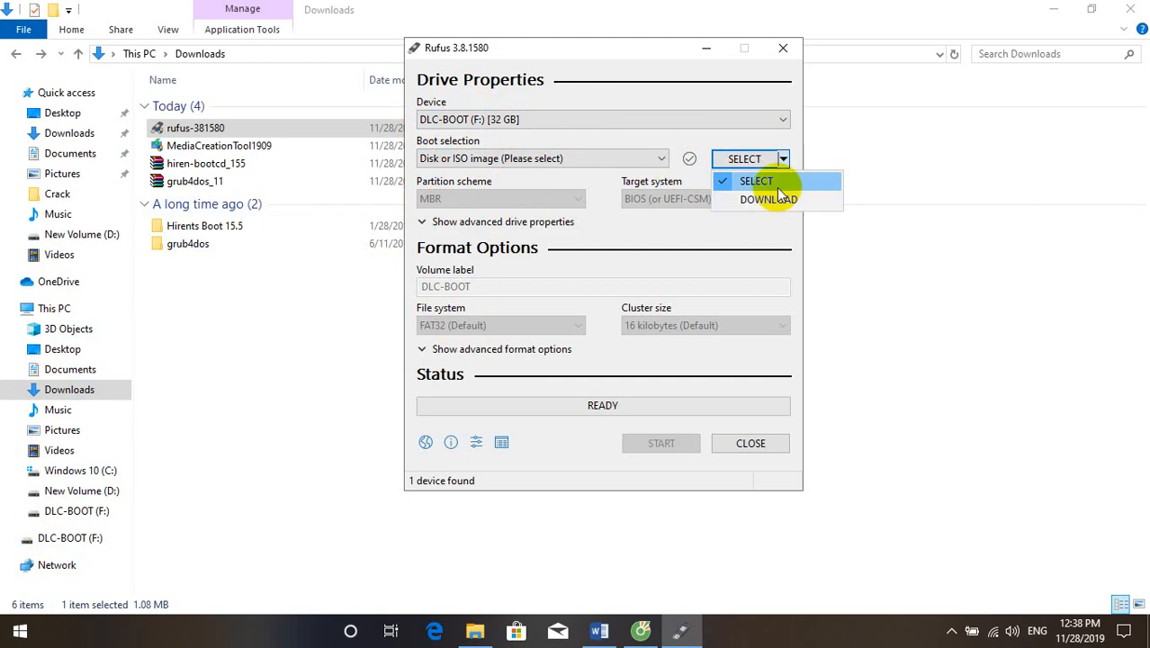
{"action": "left_click", "coordinate": [766, 155]}
{"action": "left_click", "coordinate": [581, 160]}
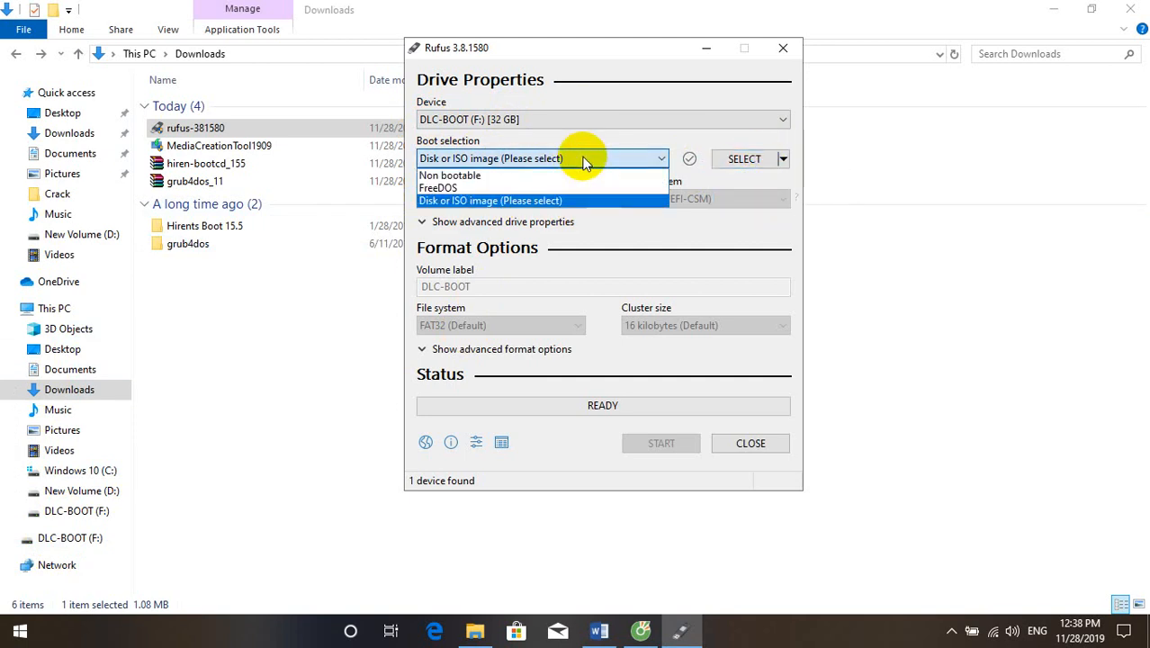
{"action": "left_click", "coordinate": [582, 161]}
{"action": "left_click", "coordinate": [583, 161]}
{"action": "left_click", "coordinate": [583, 161]}
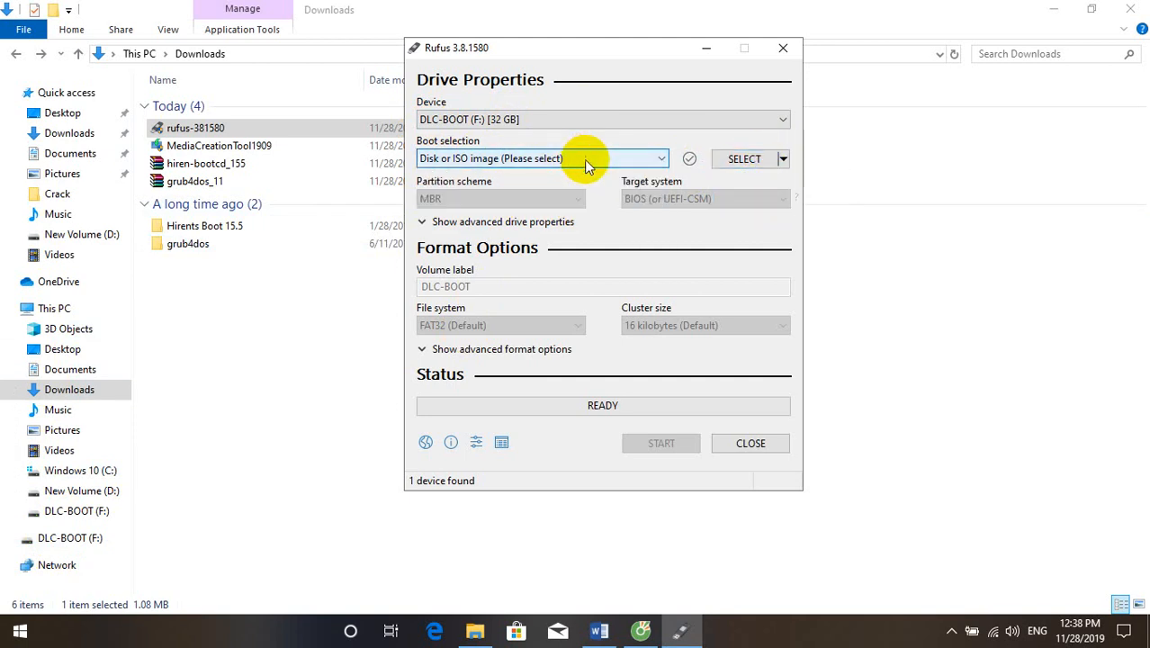
Load the Windows disc image from New Volume (D:) as the boot image
{"action": "left_click", "coordinate": [751, 157]}
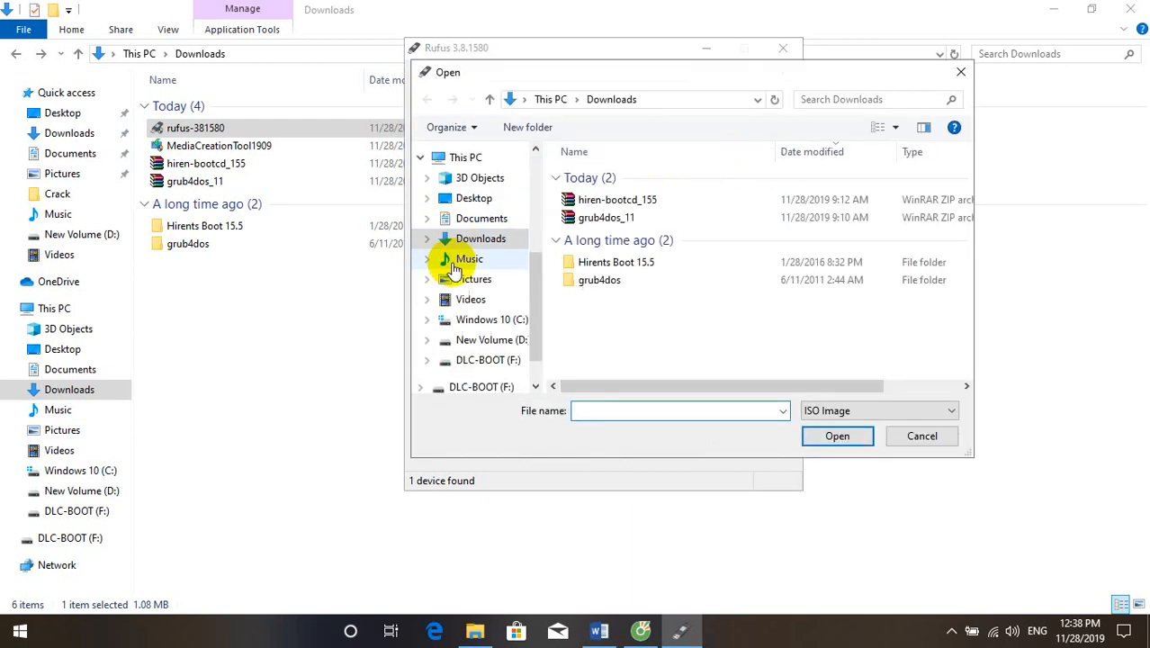
{"action": "scroll", "coordinate": [467, 368], "scroll_direction": "down", "scroll_amount": 1}
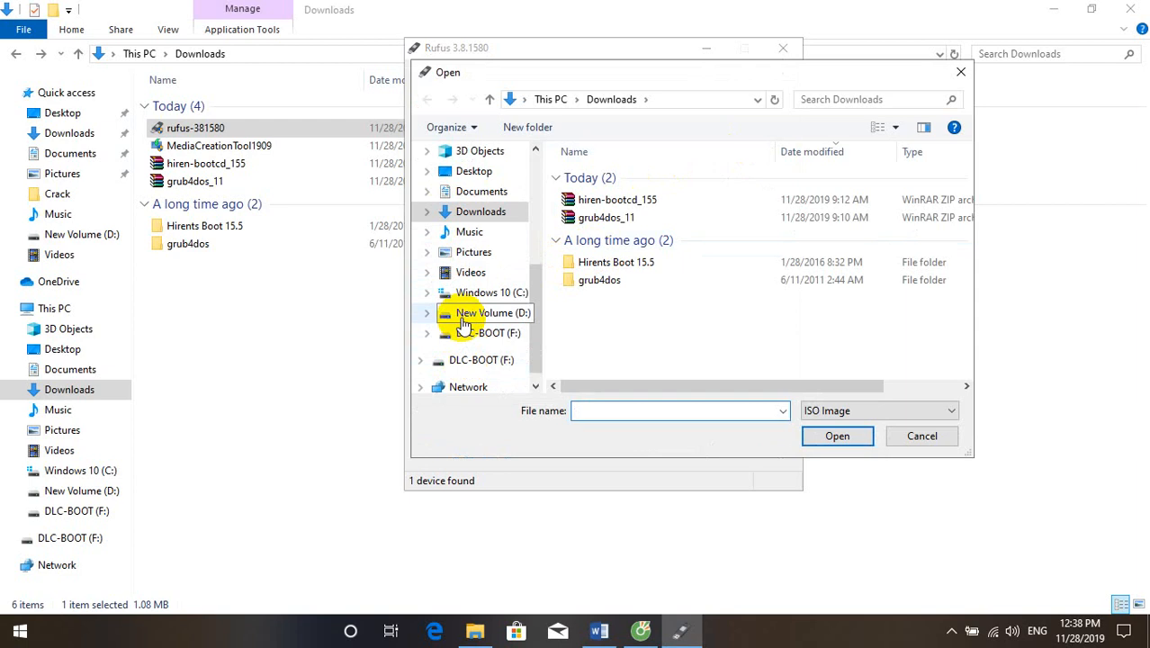
{"action": "left_click", "coordinate": [470, 317]}
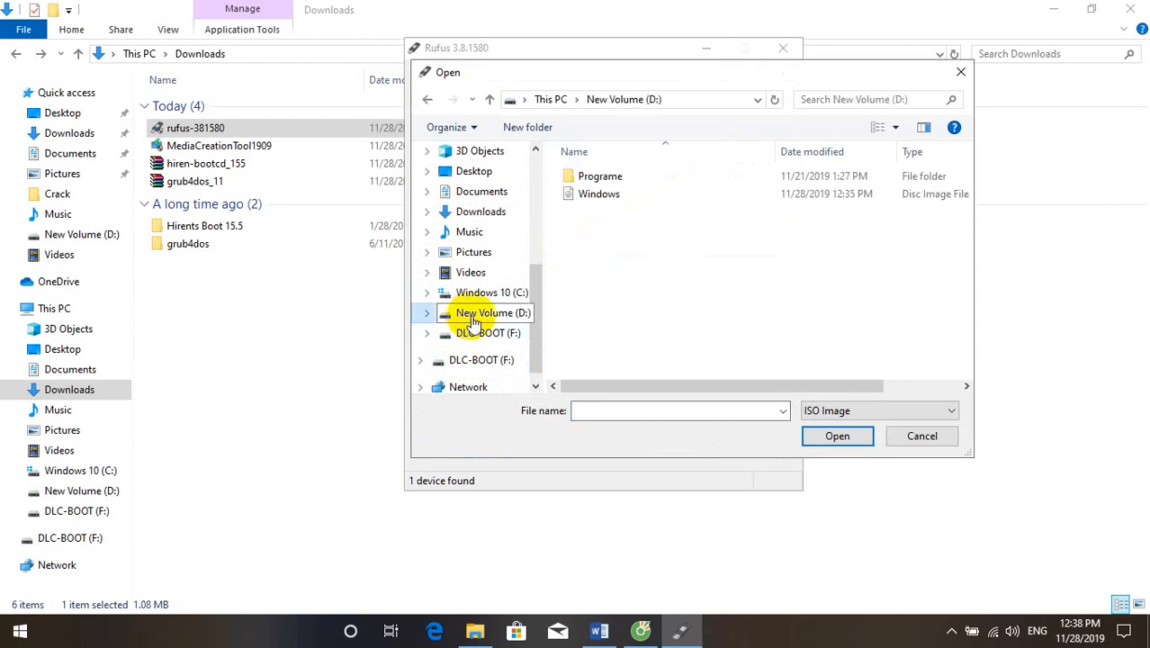
{"action": "left_click", "coordinate": [589, 197]}
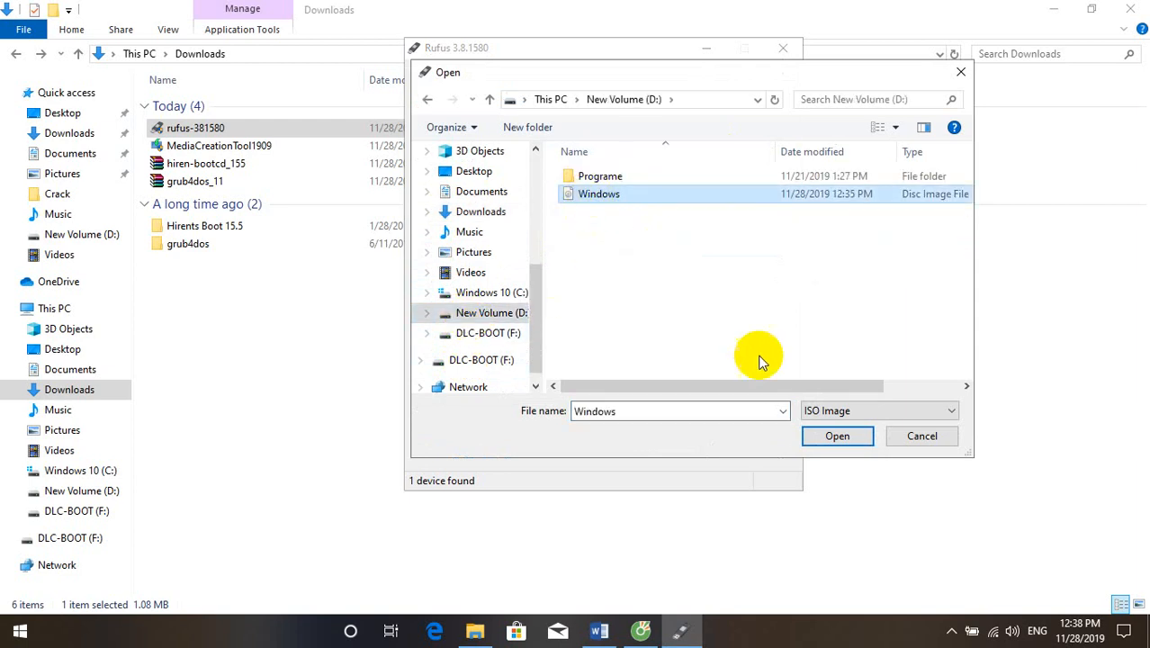
{"action": "left_click", "coordinate": [832, 436]}
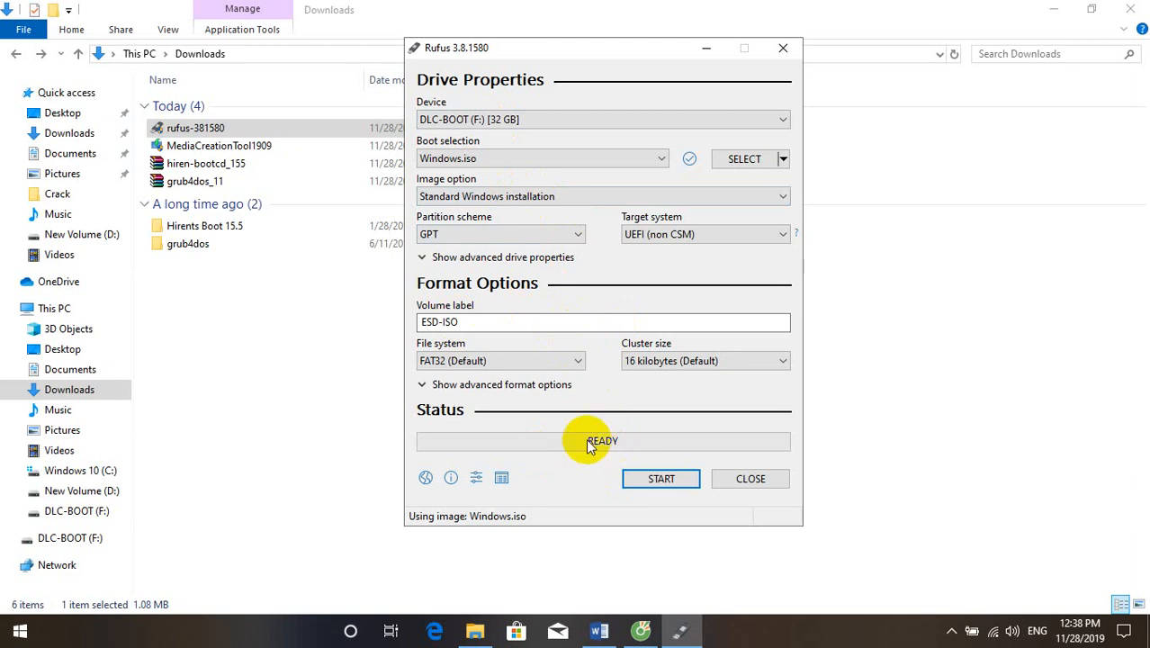
Write Windows.iso to the USB drive, accepting the erasure of all its data, and close Rufus once writing completes
{"action": "left_click", "coordinate": [657, 480]}
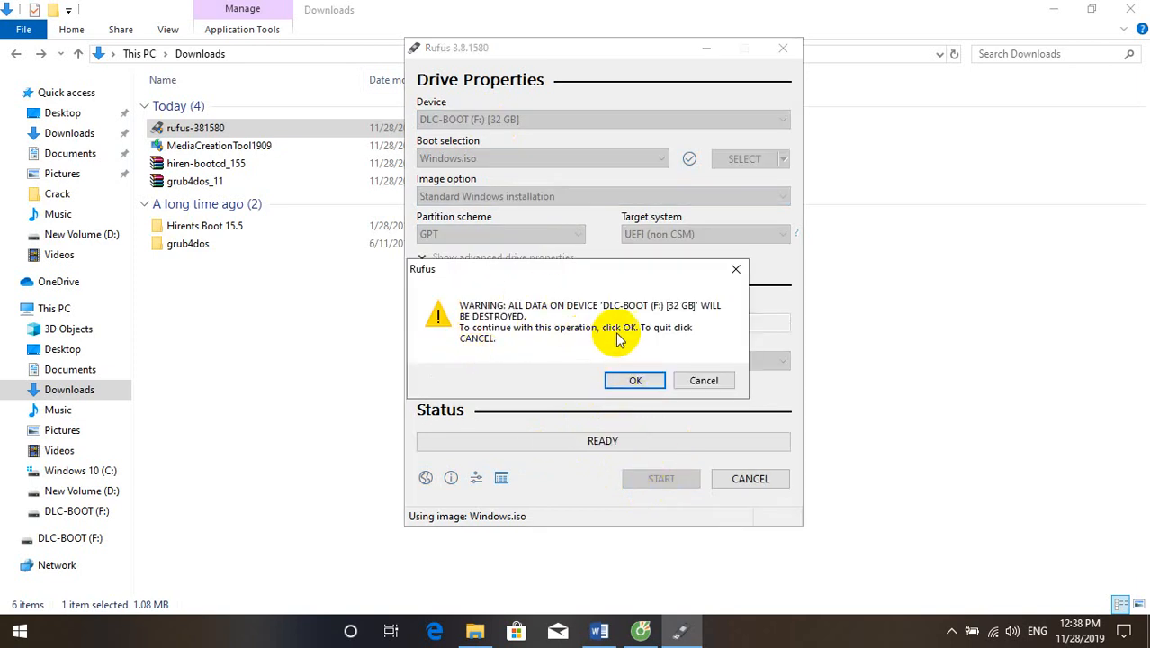
{"action": "left_click", "coordinate": [630, 381]}
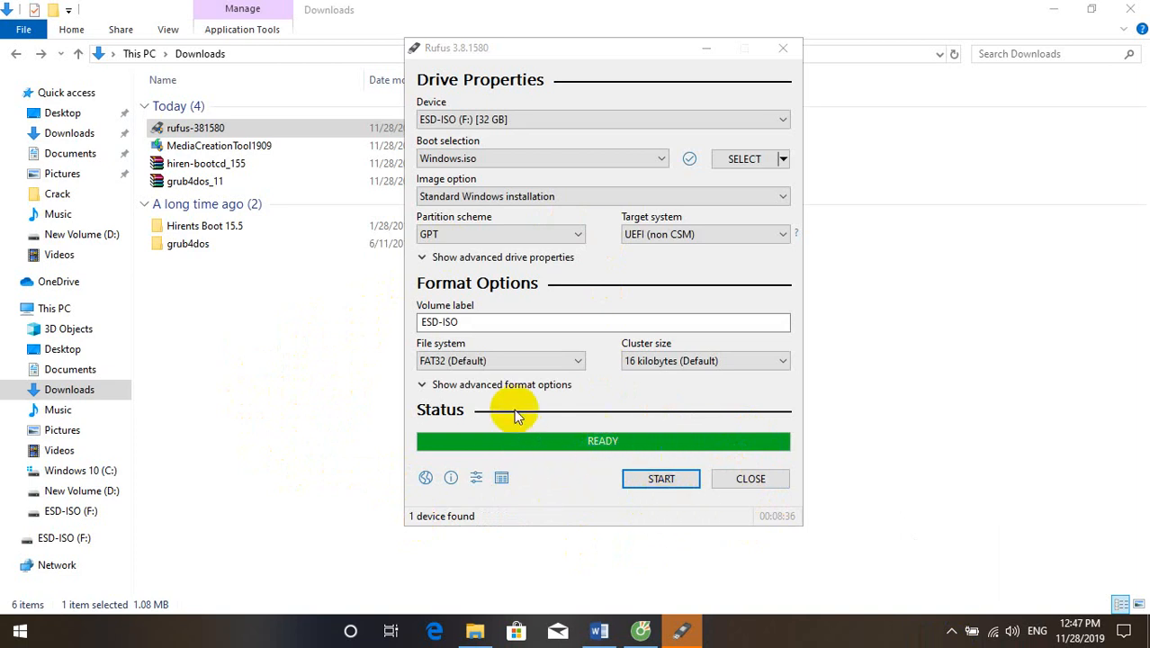
{"action": "left_click", "coordinate": [747, 484]}
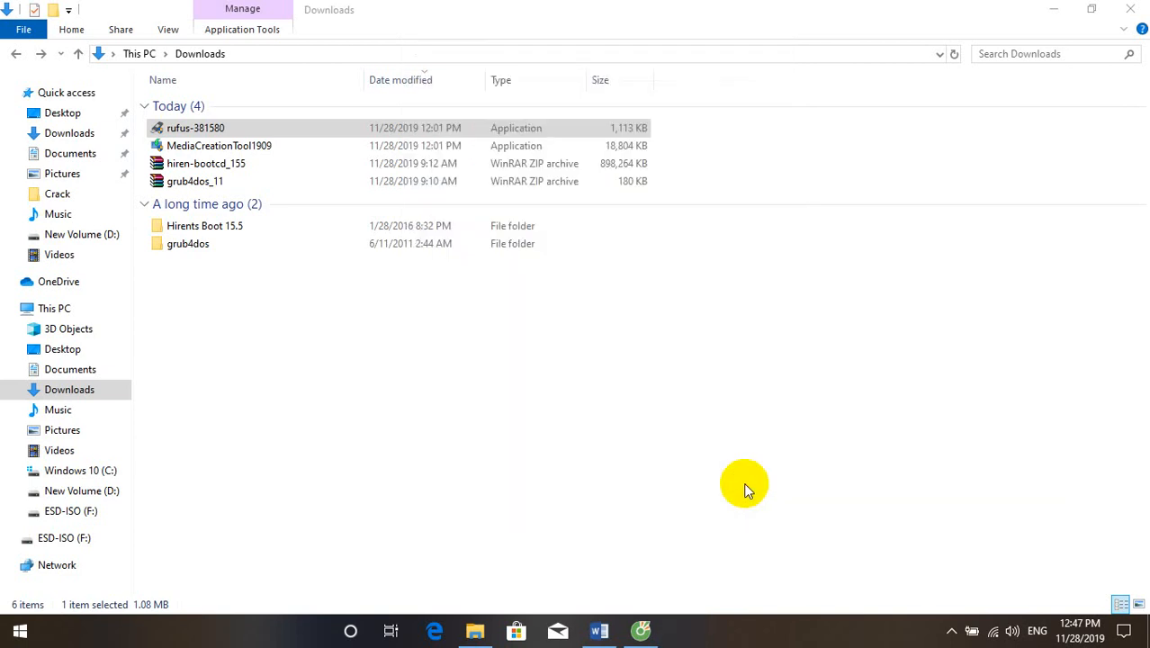
Examine the contents of the ESD-ISO (F:) drive in File Explorer, then return to This PC
{"action": "left_click", "coordinate": [16, 54]}
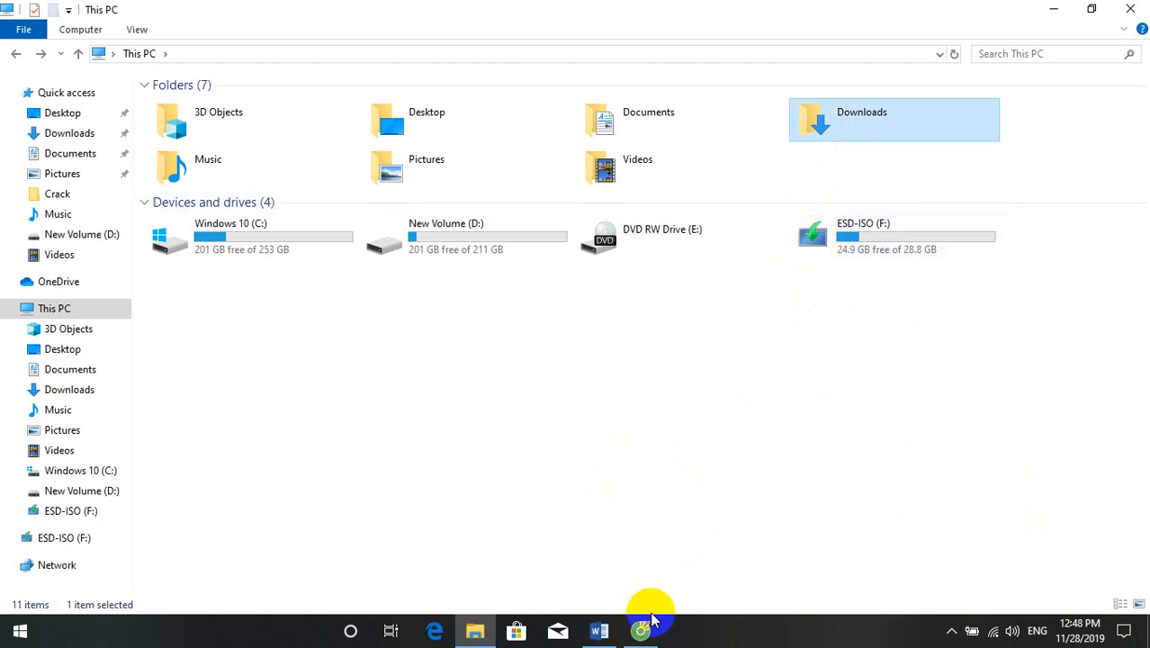
{"action": "double_click", "coordinate": [885, 236]}
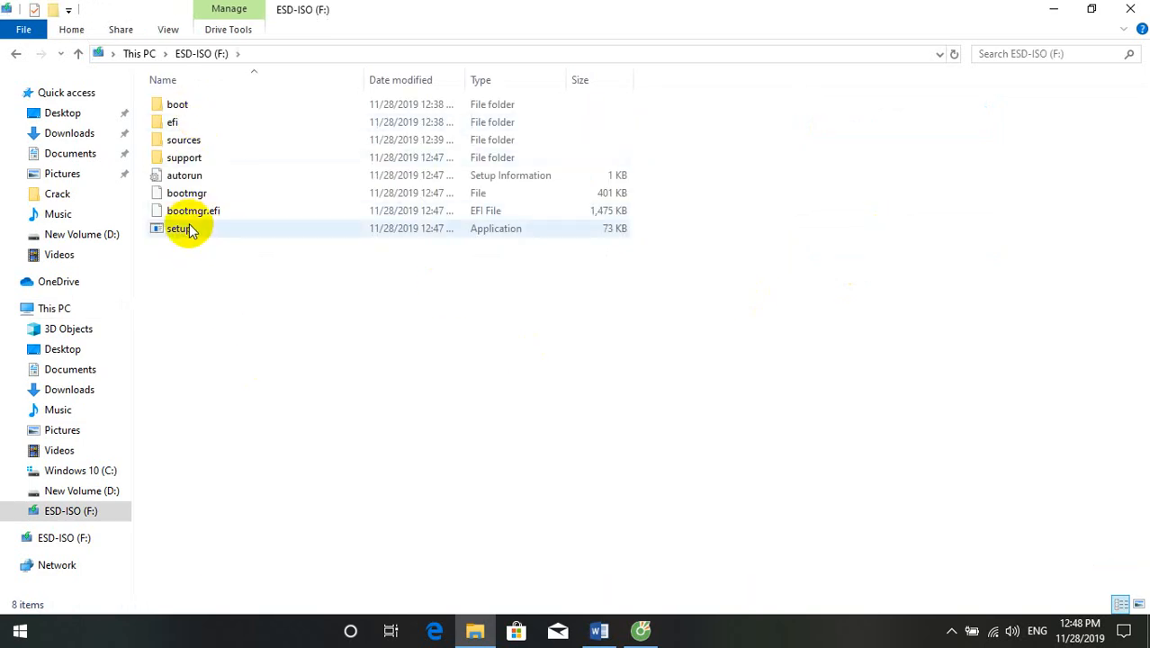
{"action": "left_click", "coordinate": [13, 56]}
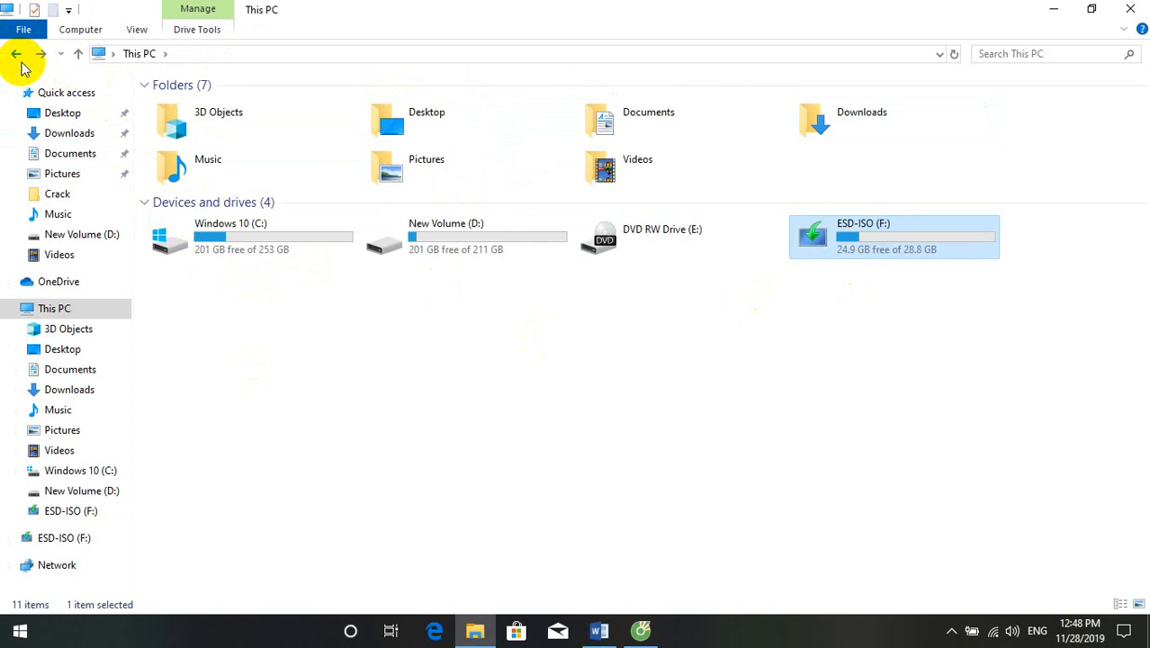
Switch to the Word document and look over its USB Boot section and its Windows 10, 8, 7 ISO, Media section
{"action": "left_click", "coordinate": [18, 56]}
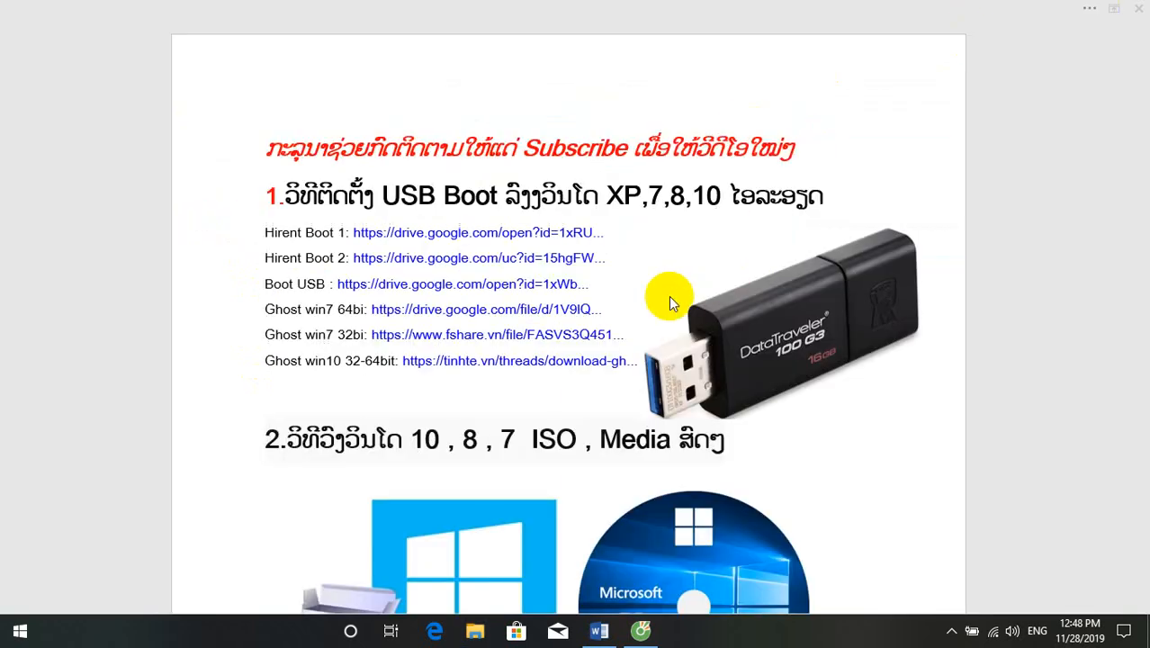
{"action": "scroll", "coordinate": [530, 411], "scroll_direction": "down", "scroll_amount": 3}
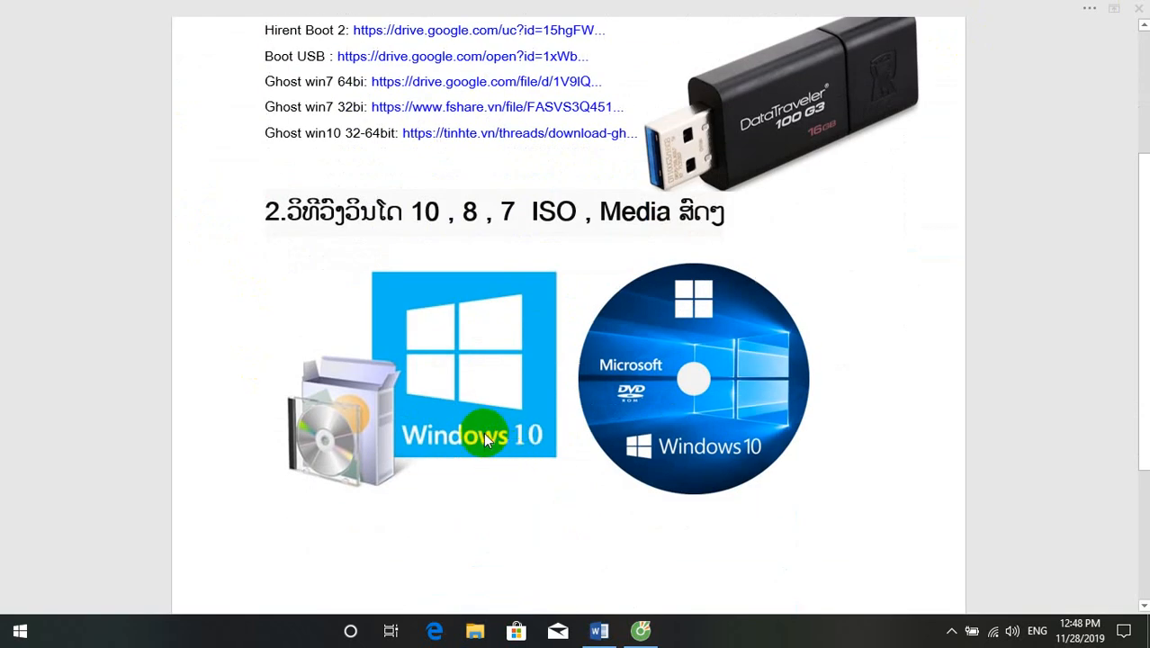
{"action": "scroll", "coordinate": [483, 431], "scroll_direction": "up", "scroll_amount": 2}
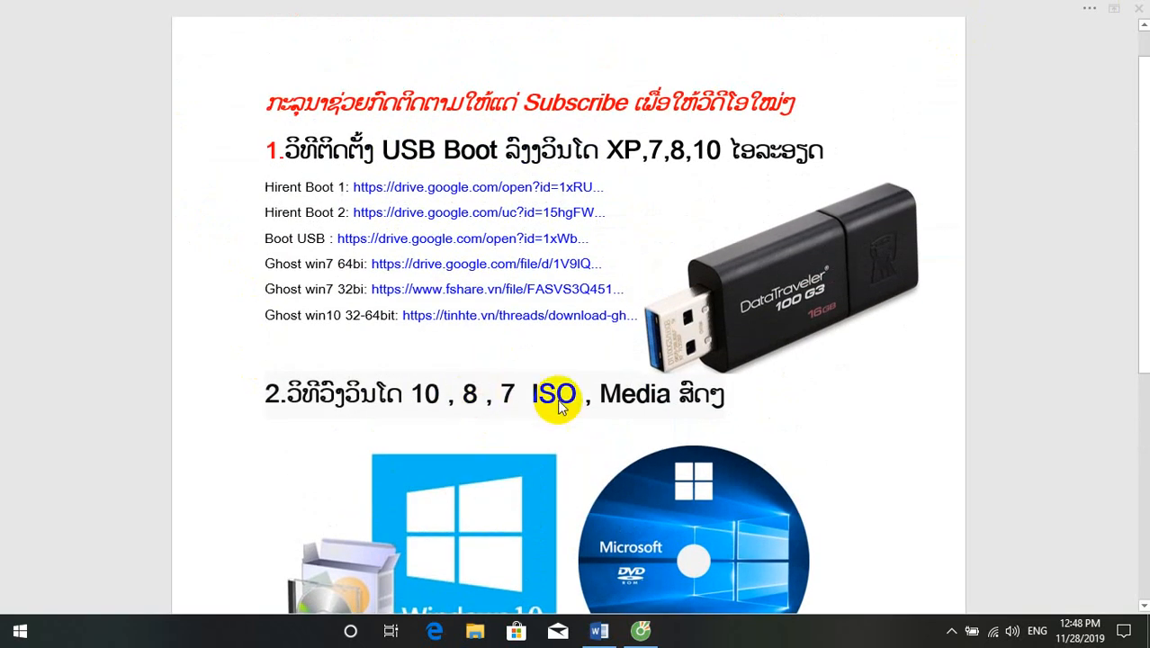
{"action": "scroll", "coordinate": [522, 403], "scroll_direction": "up", "scroll_amount": 1}
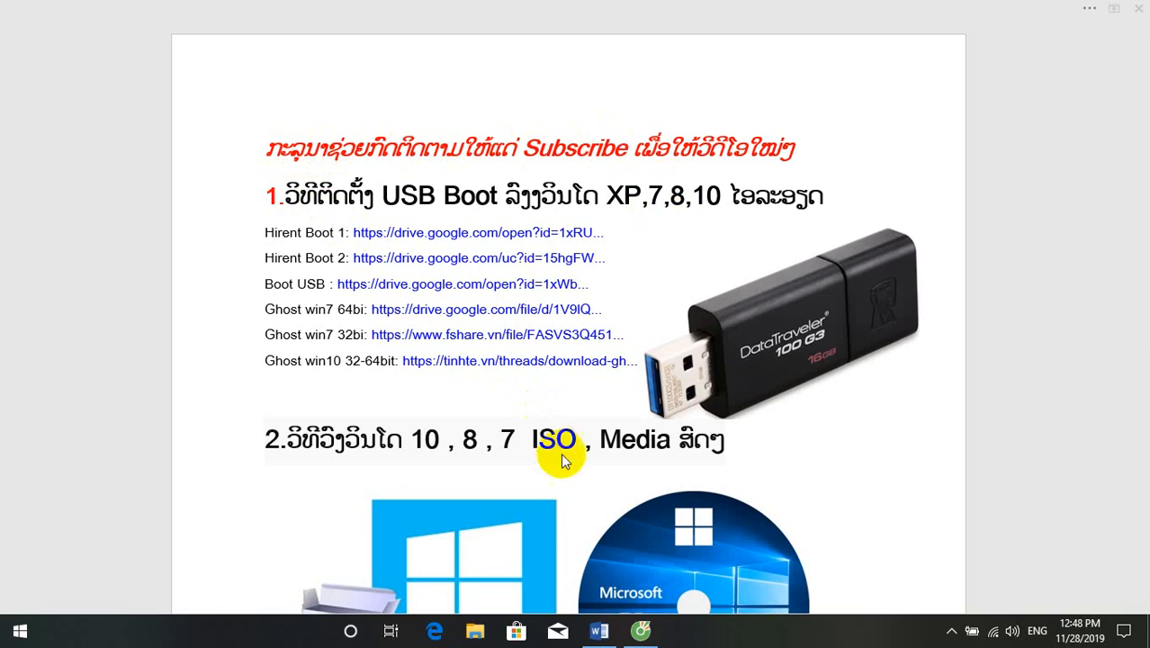
{"action": "scroll", "coordinate": [648, 497], "scroll_direction": "down", "scroll_amount": 3}
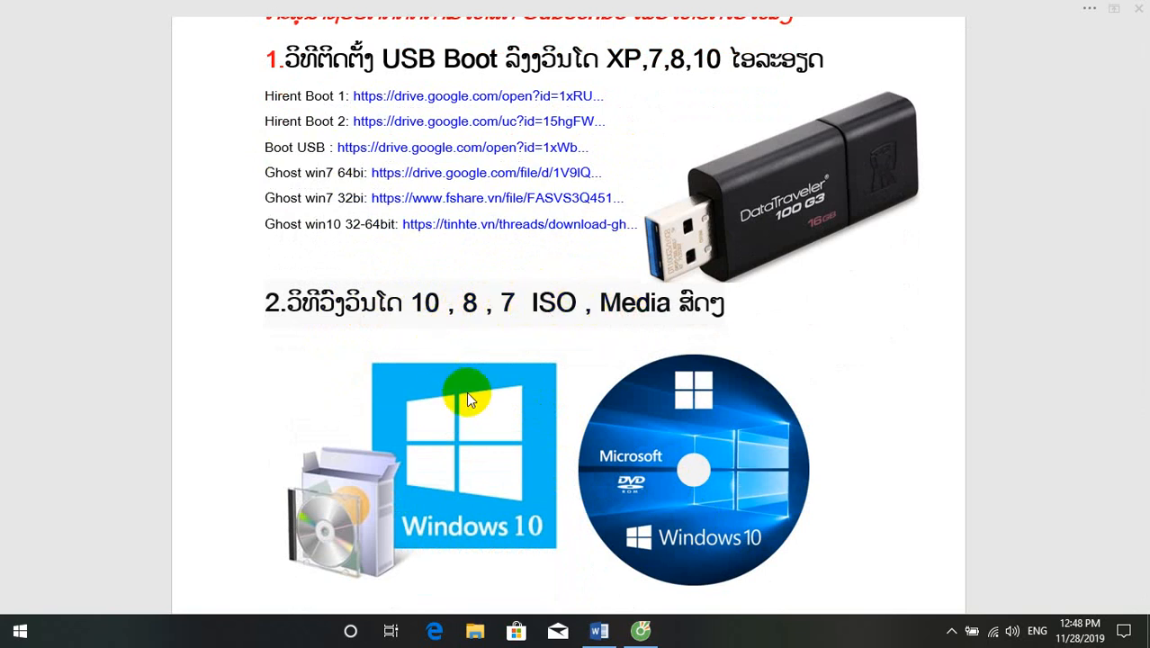
{"action": "scroll", "coordinate": [465, 391], "scroll_direction": "up", "scroll_amount": 3}
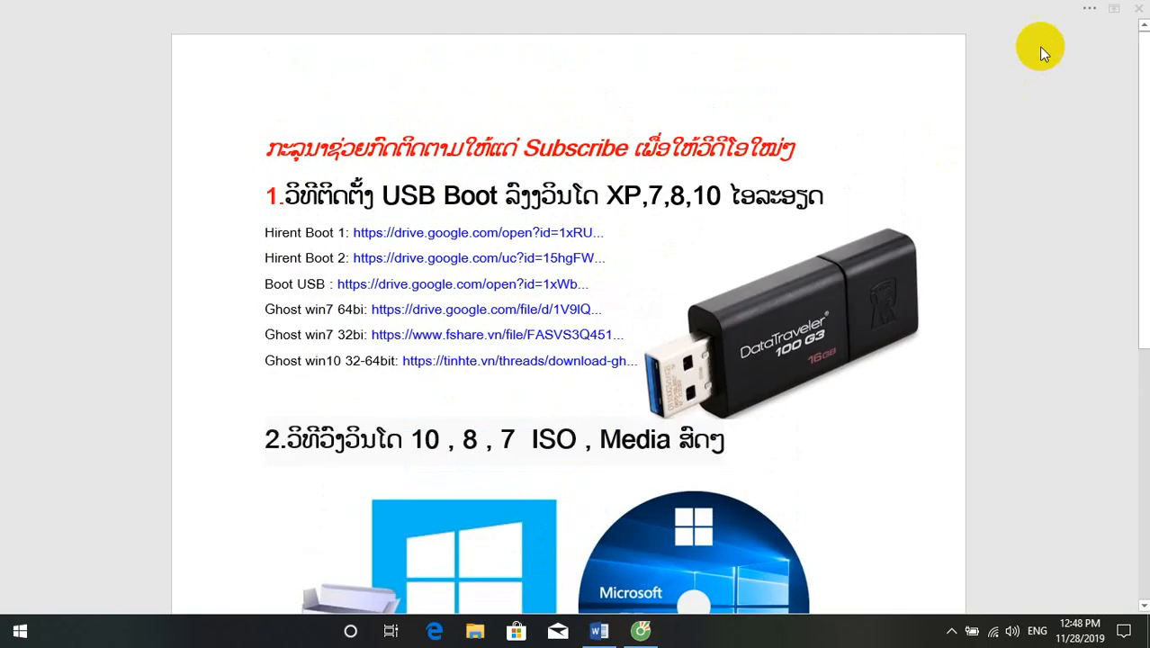
{"action": "left_click", "coordinate": [1086, 7]}
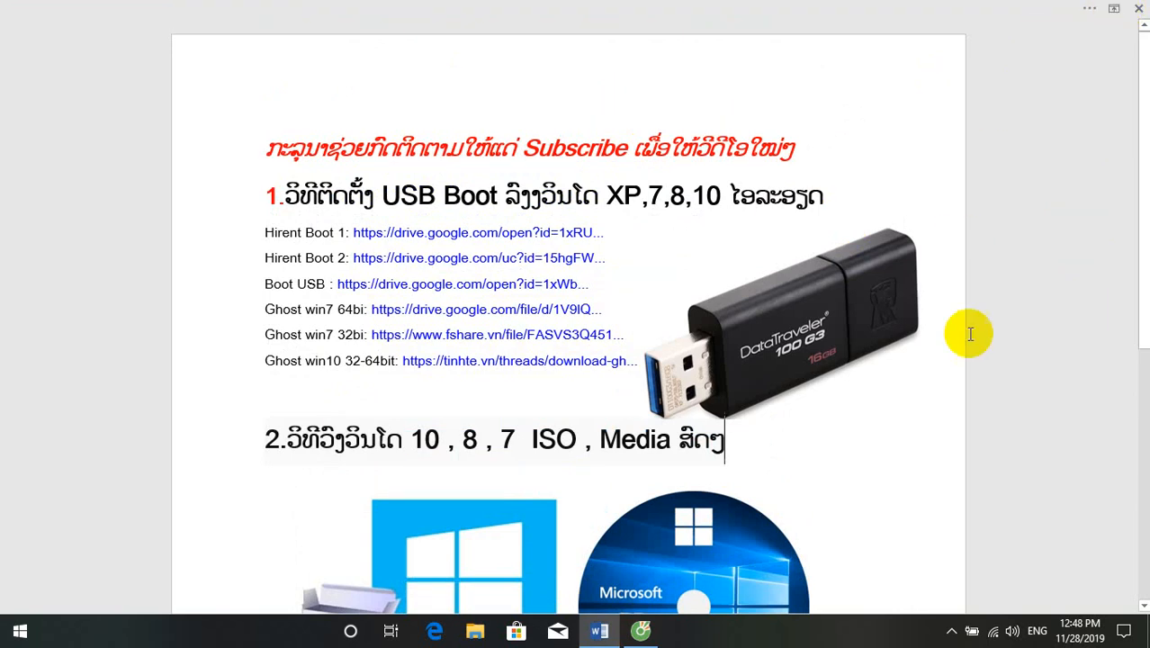
Open a File Explorer window, check the ESD-ISO (F:) drive from This PC, and go back to the drive overview
{"action": "left_click", "coordinate": [473, 635]}
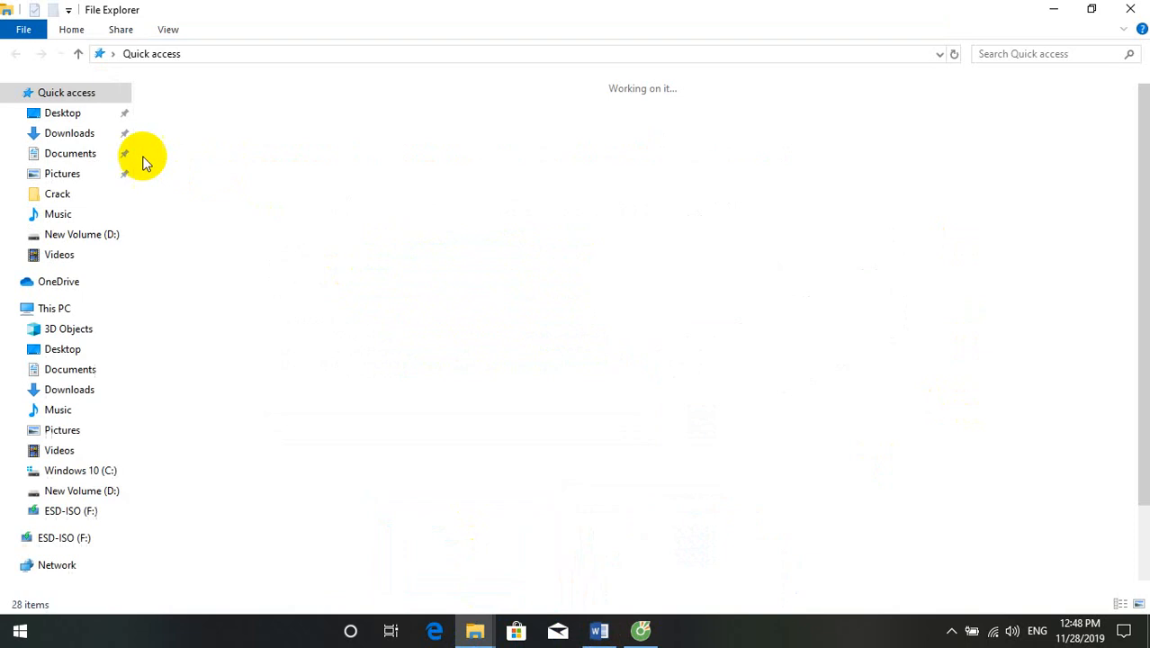
{"action": "left_click", "coordinate": [72, 308]}
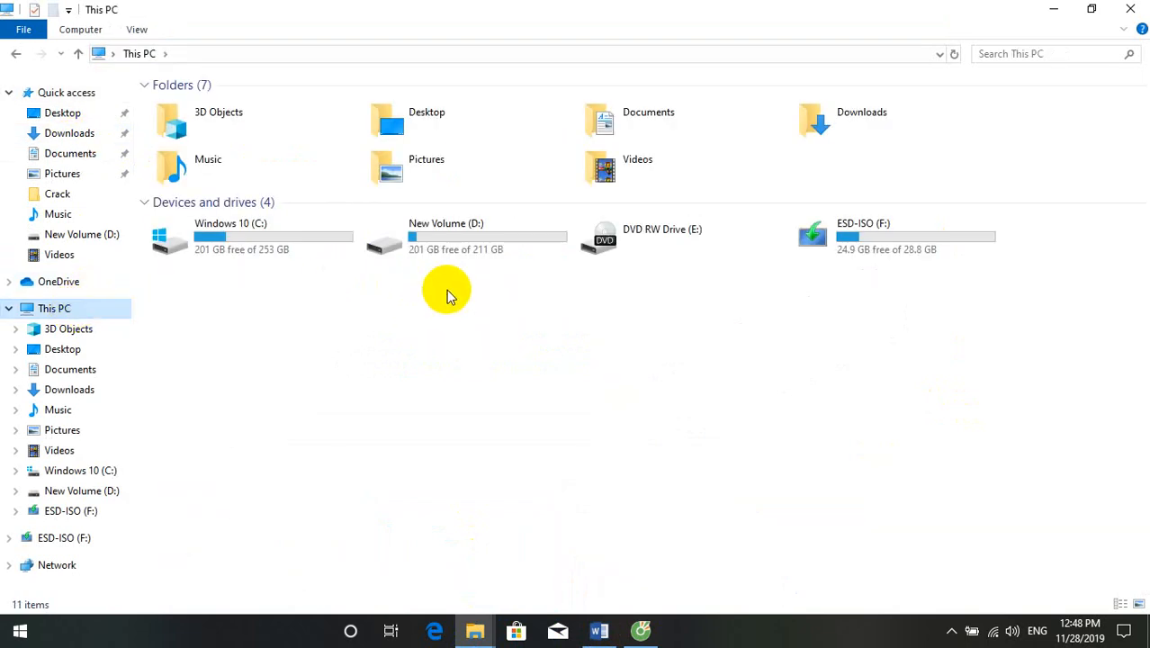
{"action": "double_click", "coordinate": [871, 232]}
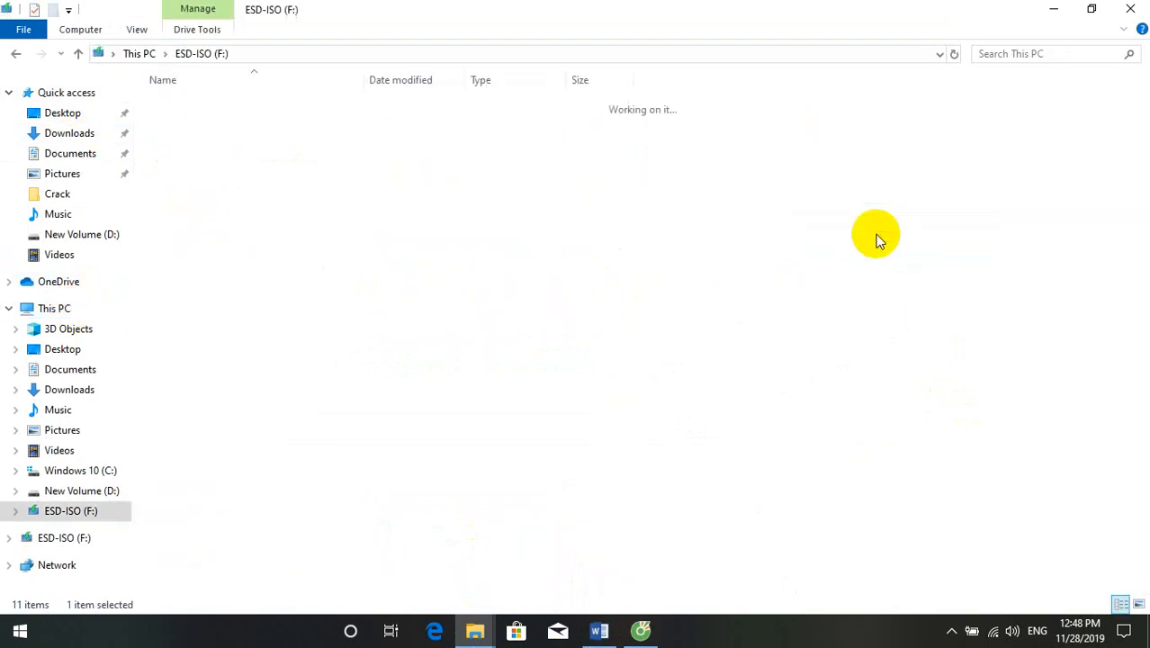
{"action": "left_click", "coordinate": [14, 55]}
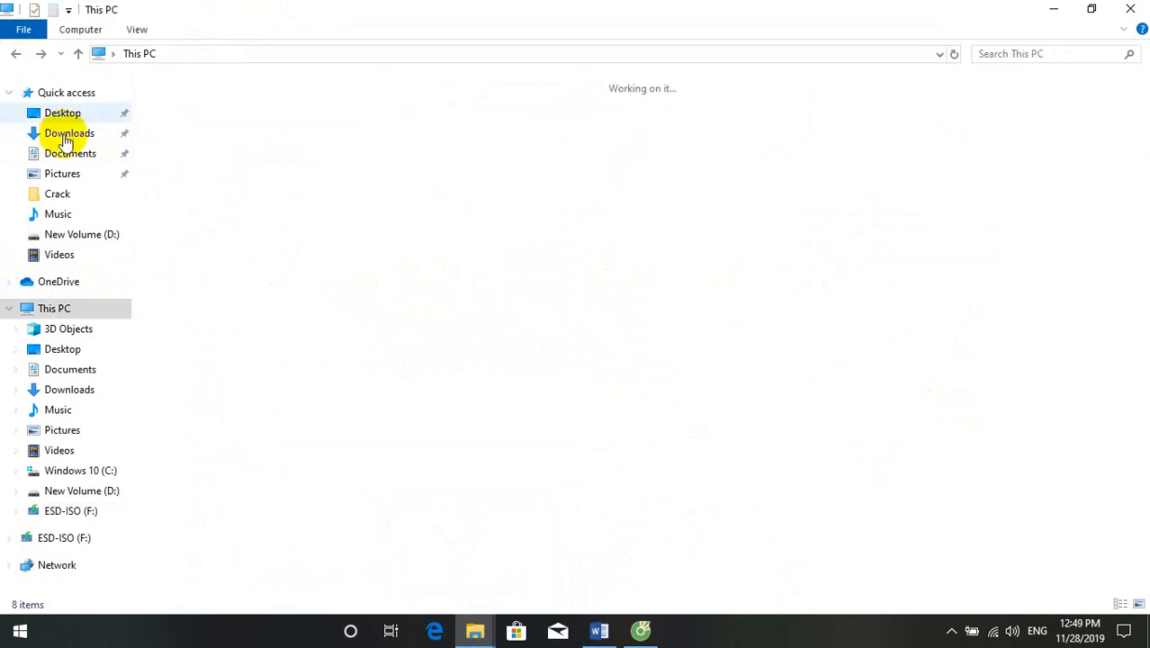